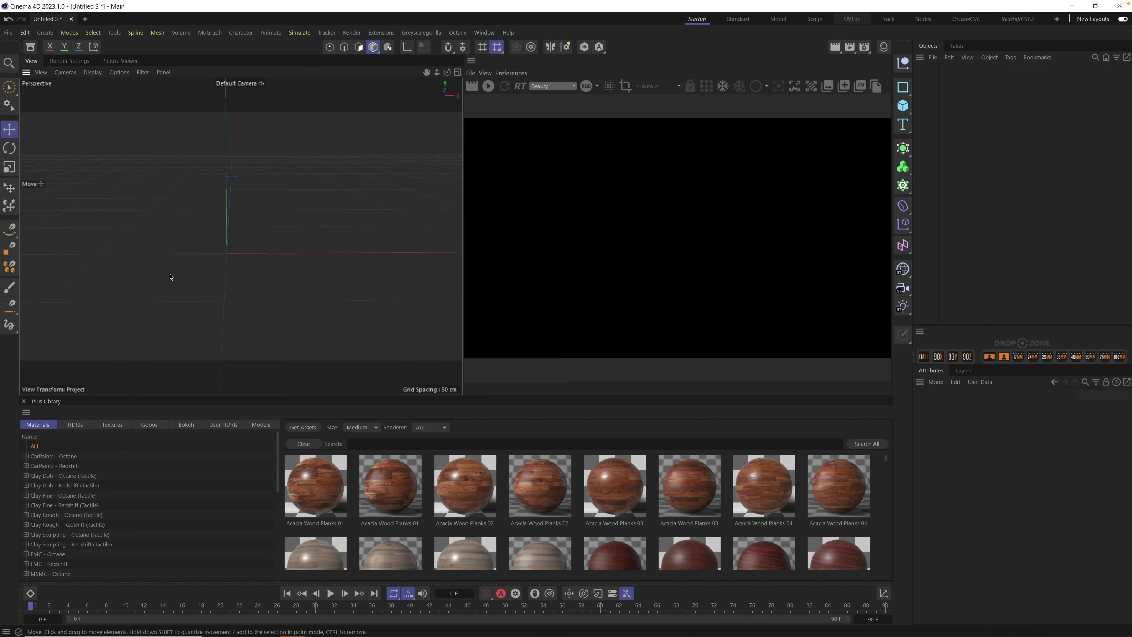
- Browse the Plus Library's model categories and show the Neon Lettersets
{"action": "left_click", "coordinate": [265, 427]}
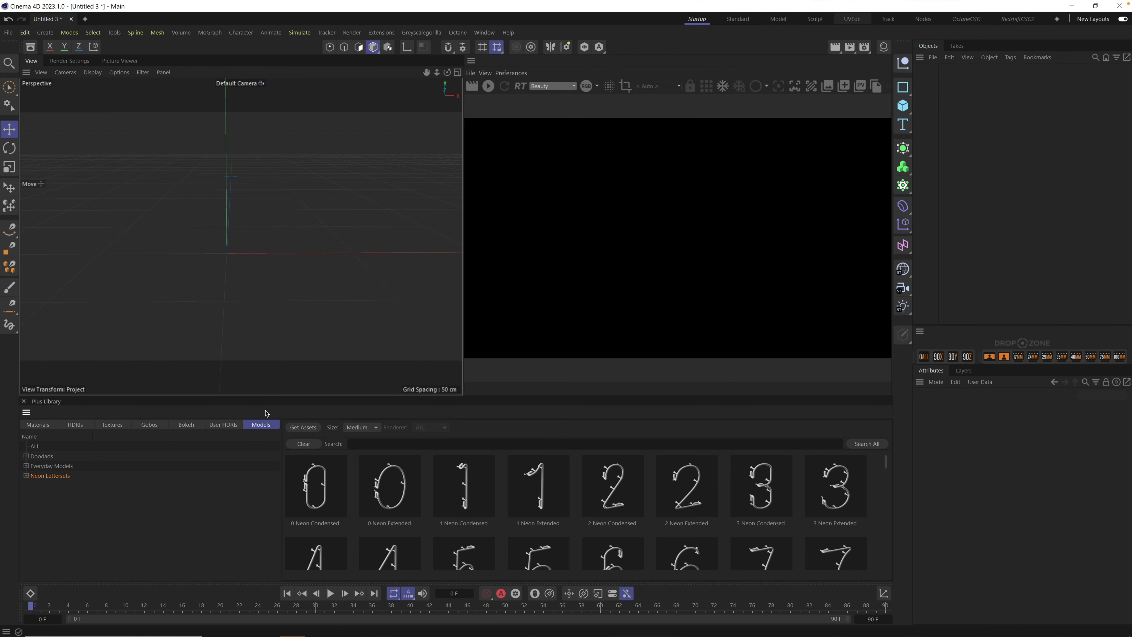
{"action": "left_click", "coordinate": [421, 32]}
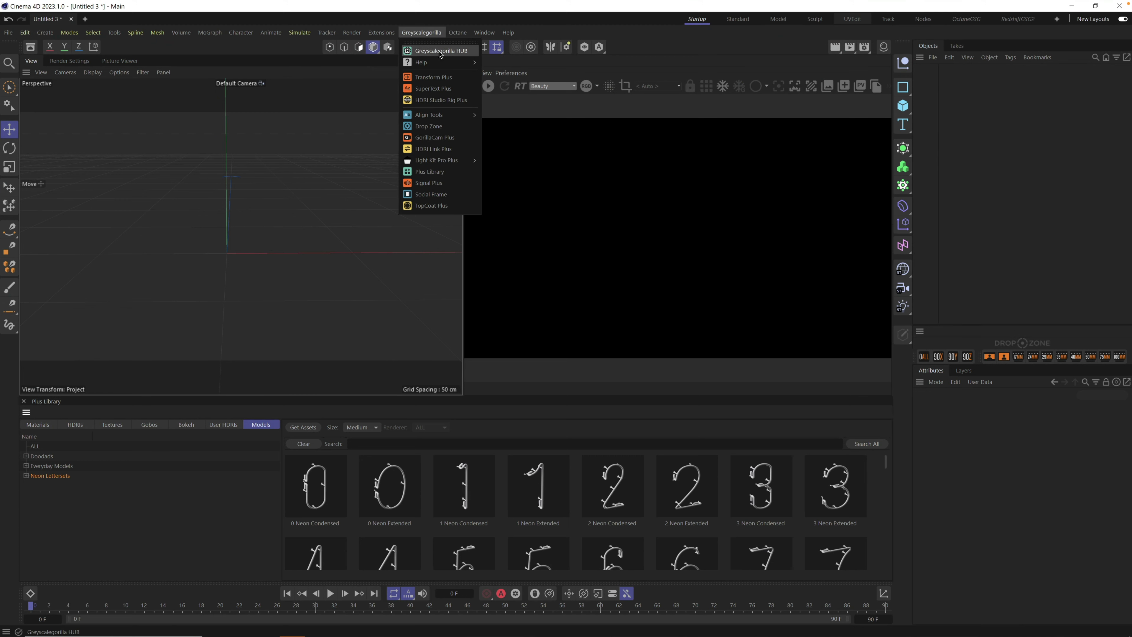
{"action": "key", "text": "Escape"}
{"action": "left_click", "coordinate": [44, 466]}
{"action": "left_click", "coordinate": [42, 456]}
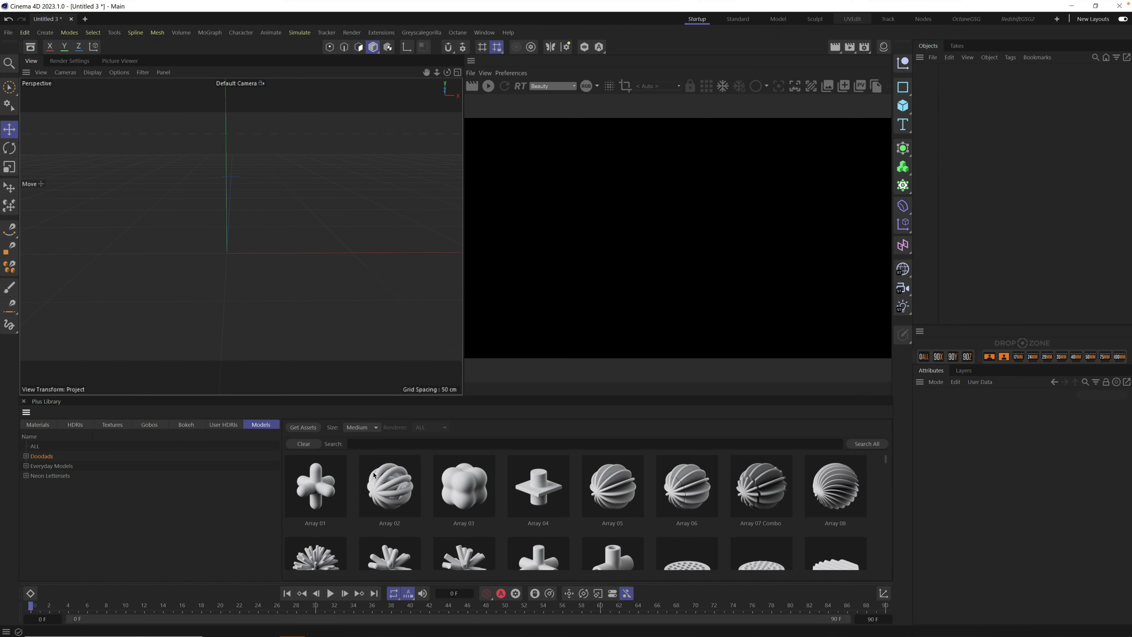
{"action": "left_click", "coordinate": [50, 476]}
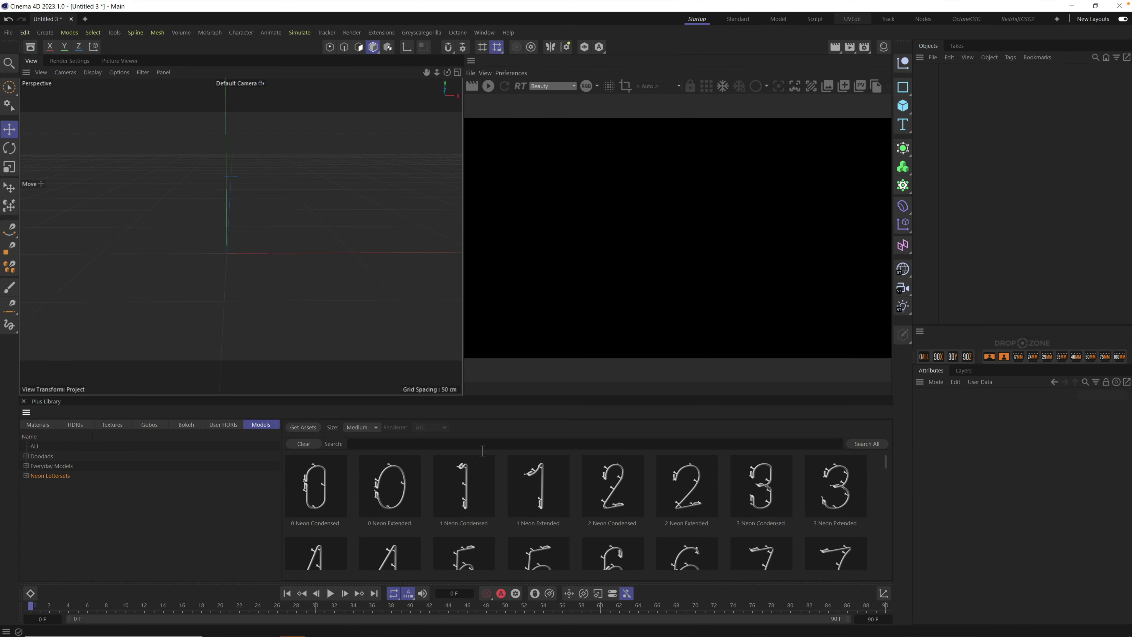
- Add two N Neon Extended letters and one O Neon Extended letter from the library to the scene
{"action": "left_click_drag", "start_coordinate": [885, 462], "coordinate": [884, 531]}
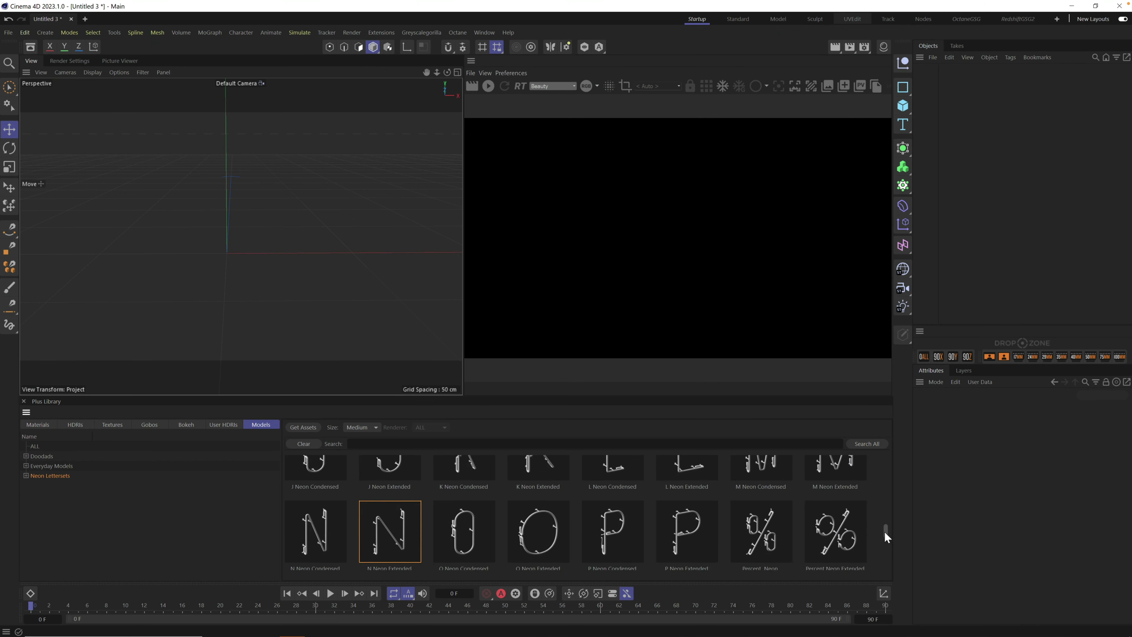
{"action": "double_click", "coordinate": [395, 519]}
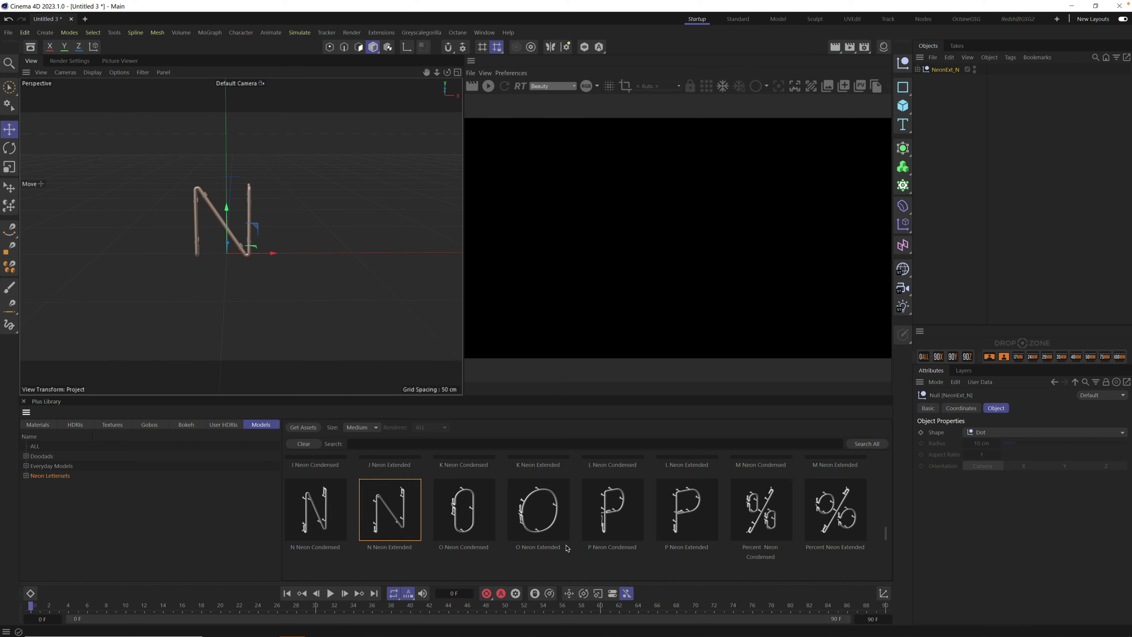
{"action": "double_click", "coordinate": [402, 527]}
{"action": "mouse_move", "coordinate": [887, 538]}
{"action": "left_mouse_down"}
{"action": "mouse_move", "coordinate": [885, 527]}
{"action": "mouse_move", "coordinate": [885, 540]}
{"action": "left_mouse_up"}
{"action": "double_click", "coordinate": [543, 502]}
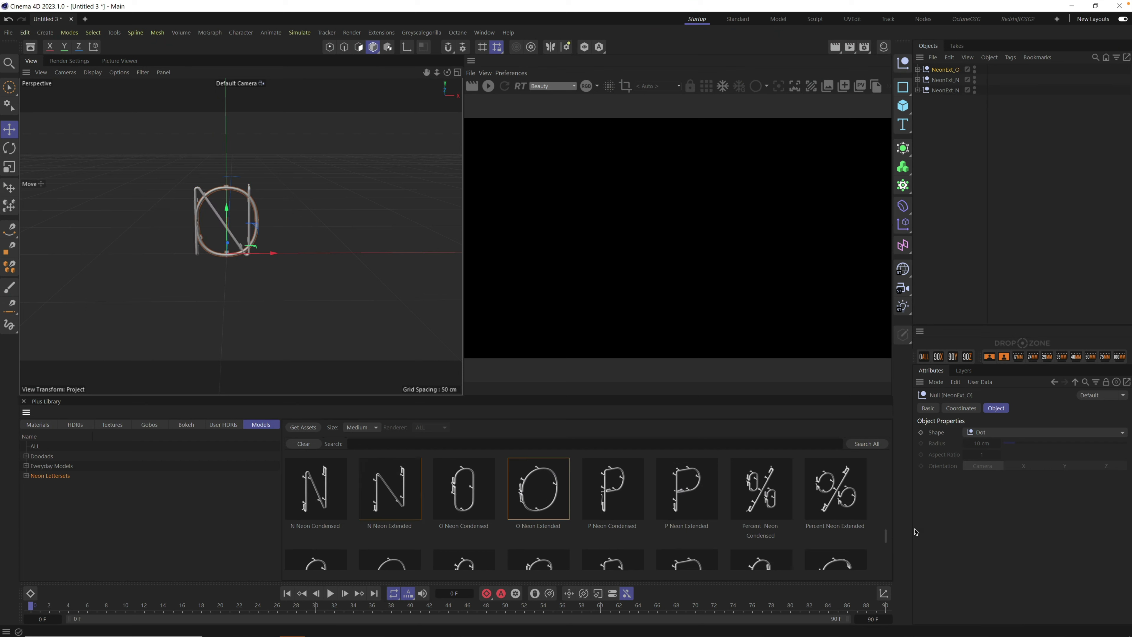
- Add the E Neon Extended letter to the scene and clear the selection
{"action": "left_click_drag", "start_coordinate": [888, 539], "coordinate": [884, 508]}
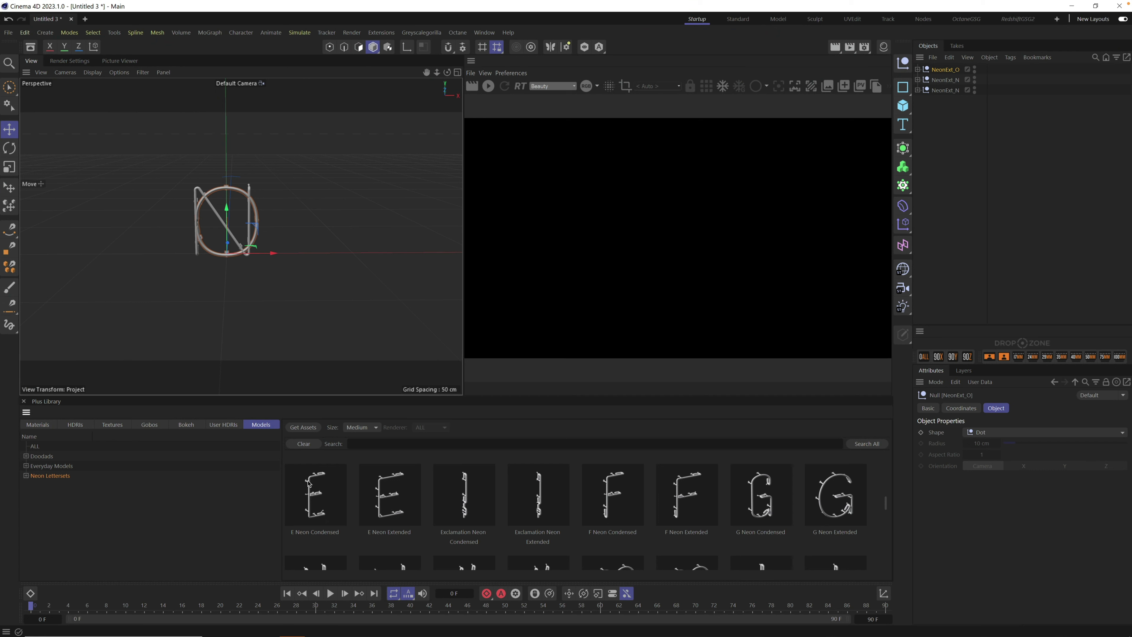
{"action": "left_click", "coordinate": [399, 502]}
{"action": "double_click", "coordinate": [398, 505]}
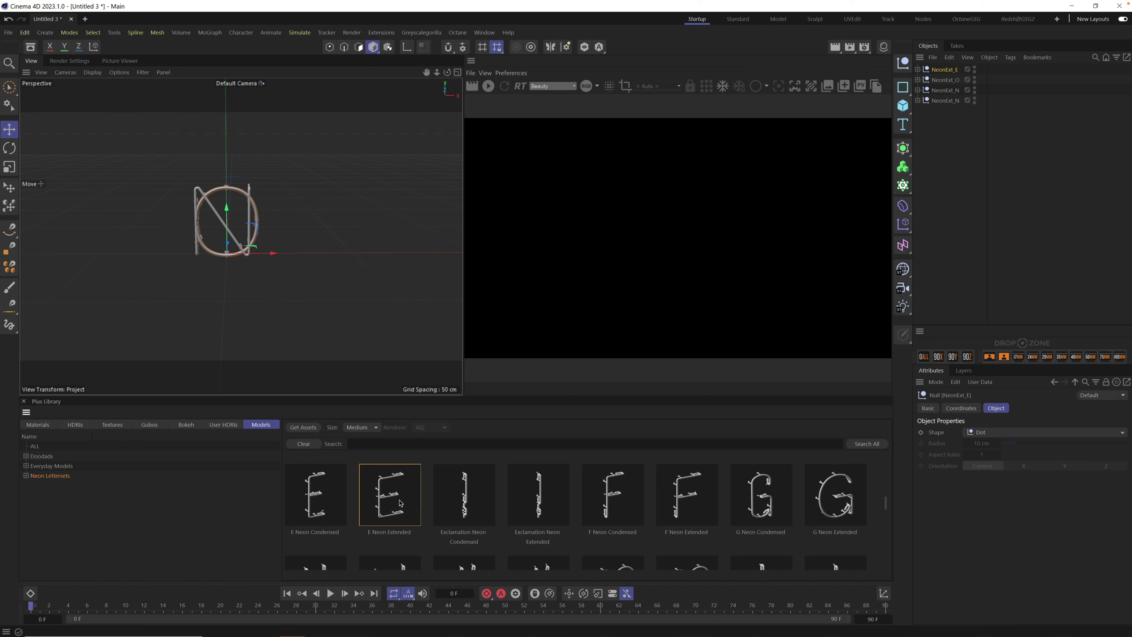
{"action": "left_click", "coordinate": [963, 159]}
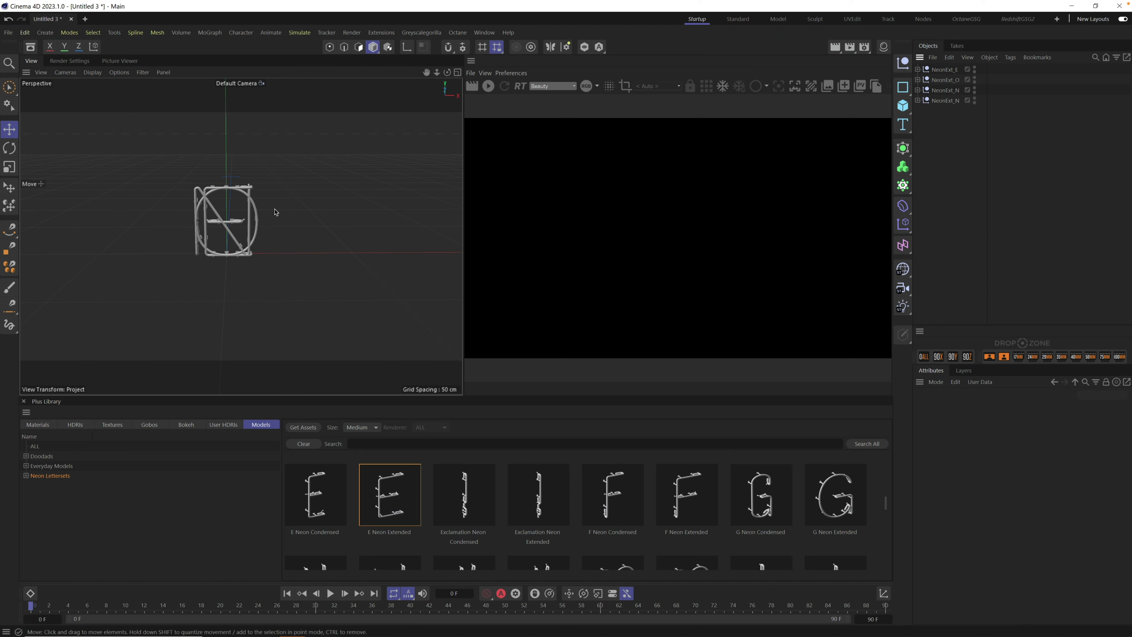
- Move one N, the E and the O apart along the X axis so the letters spell NEON
{"action": "left_click", "coordinate": [949, 102]}
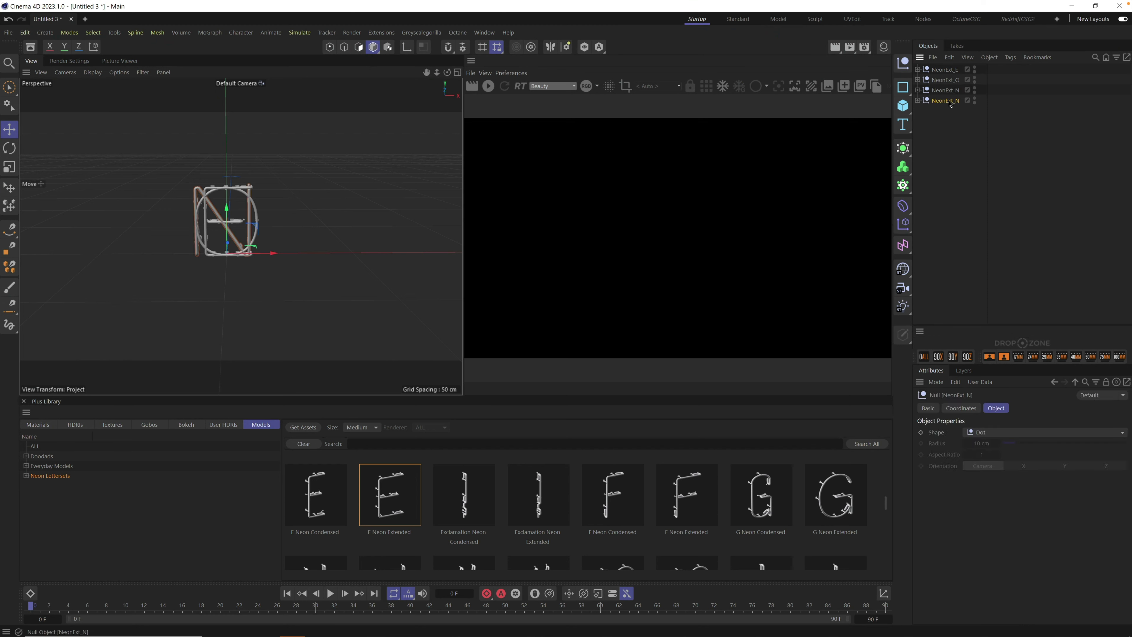
{"action": "left_click", "coordinate": [951, 91]}
{"action": "left_click_drag", "start_coordinate": [271, 254], "coordinate": [405, 256]}
{"action": "left_click", "coordinate": [945, 69]}
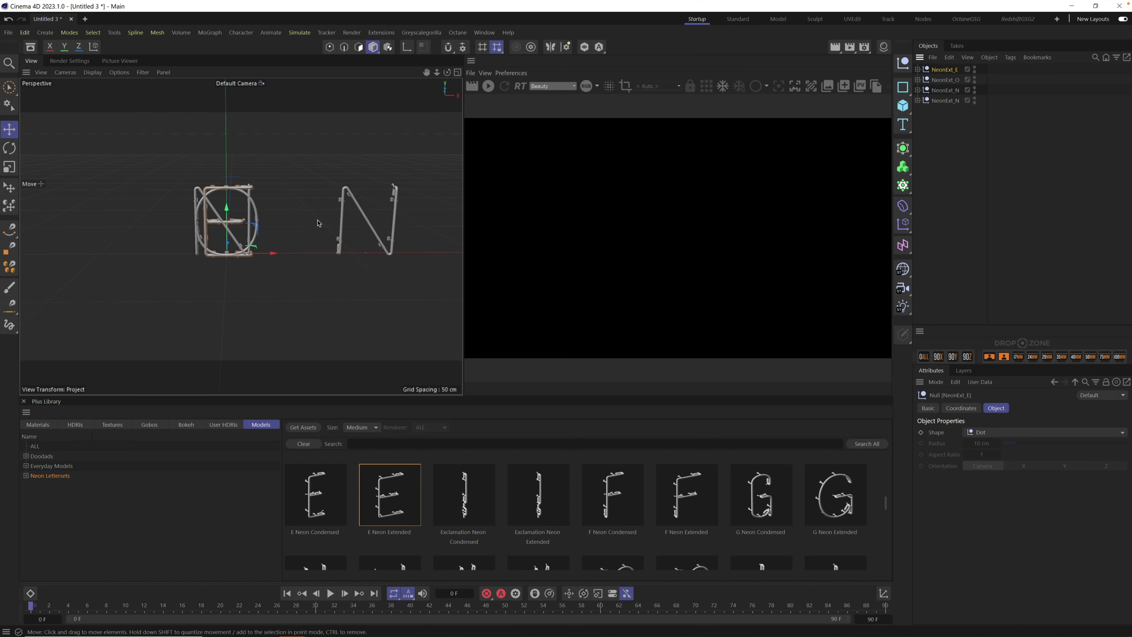
{"action": "left_click_drag", "start_coordinate": [271, 254], "coordinate": [338, 261]}
{"action": "left_click", "coordinate": [945, 80]}
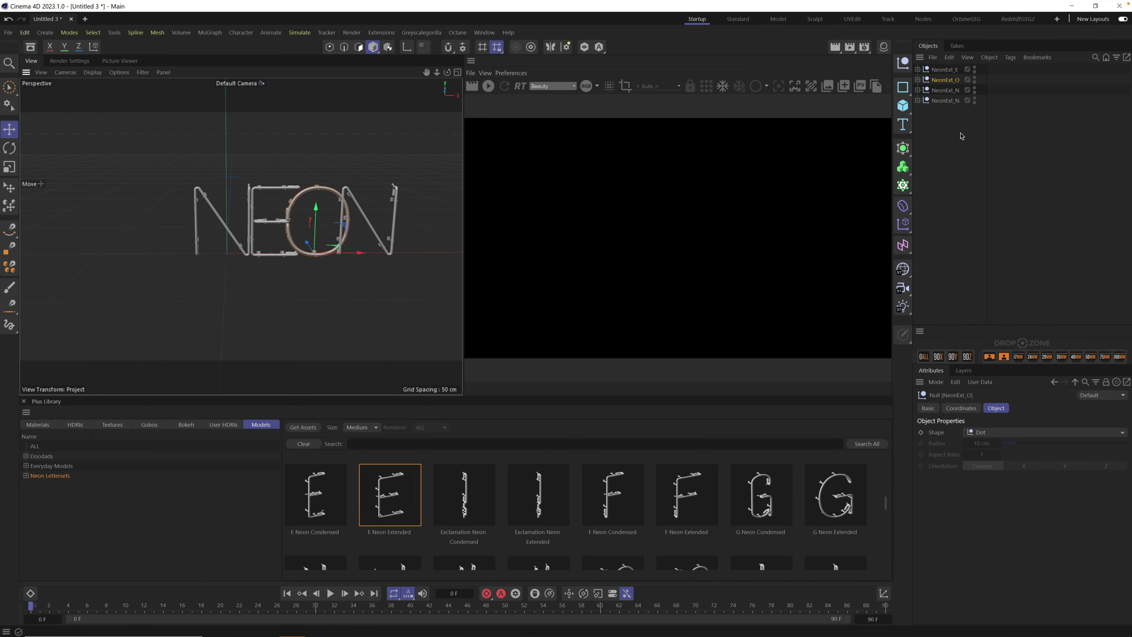
- Select all four neon letters and distribute them along X with the Greyscalegorilla Align Tools
{"action": "left_click_drag", "start_coordinate": [935, 52], "coordinate": [931, 49]}
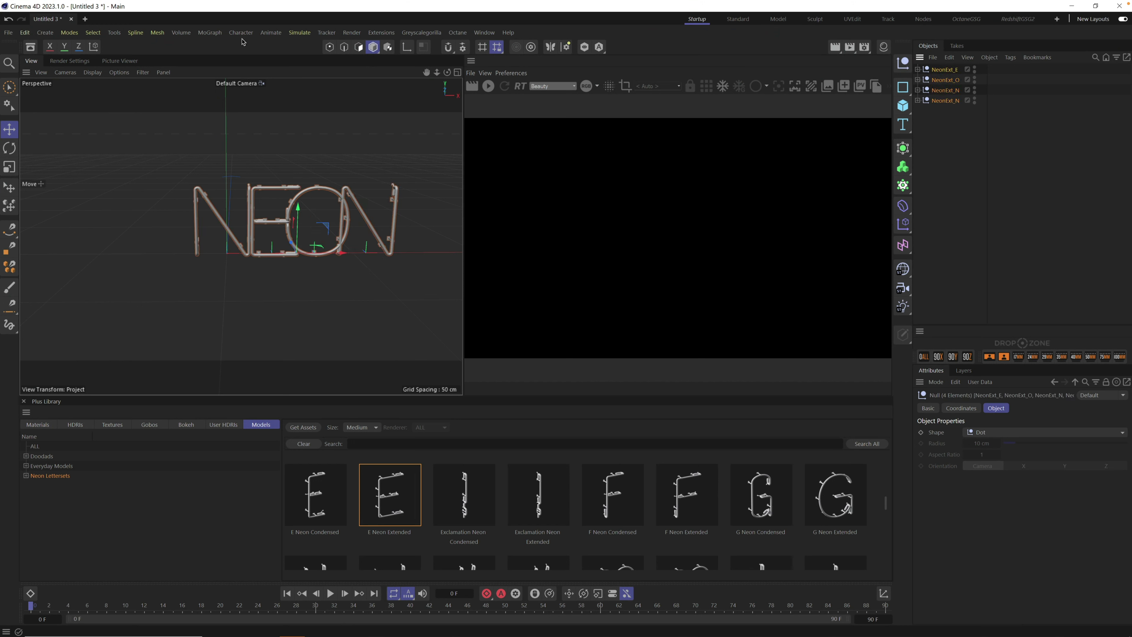
{"action": "left_click", "coordinate": [421, 33]}
{"action": "mouse_move", "coordinate": [447, 117]}
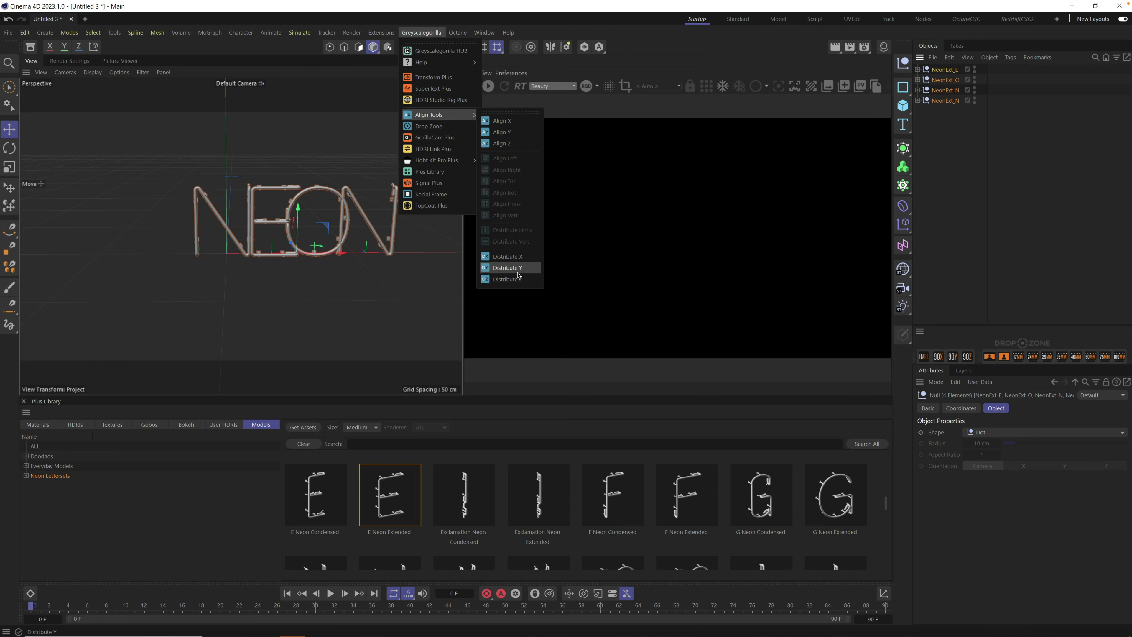
{"action": "left_click", "coordinate": [502, 112]}
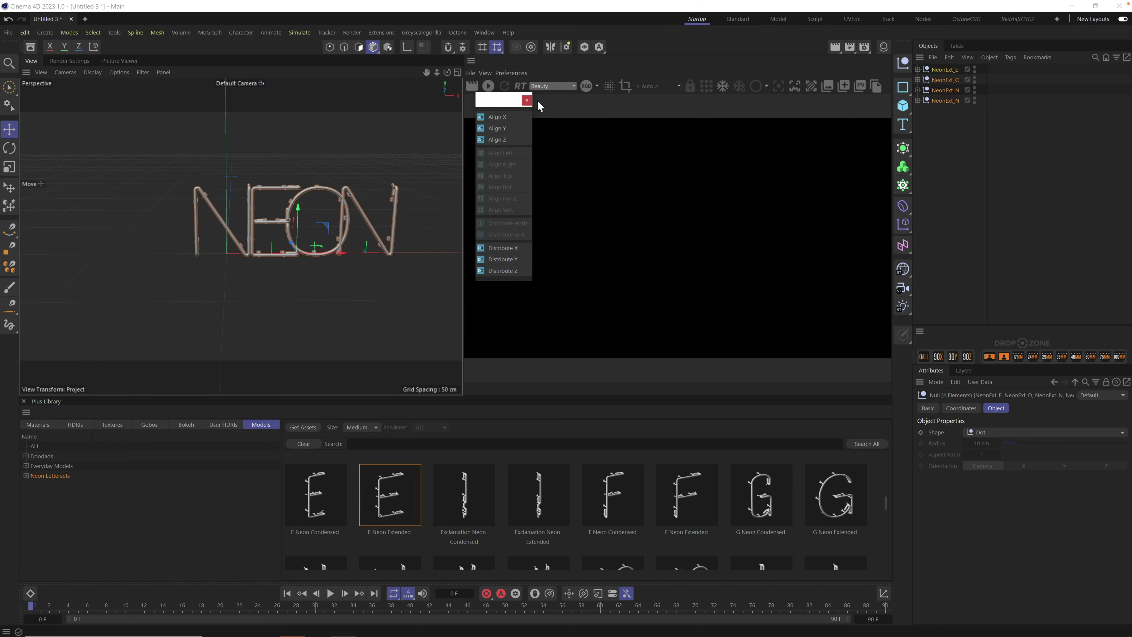
{"action": "left_click_drag", "start_coordinate": [506, 102], "coordinate": [883, 142]}
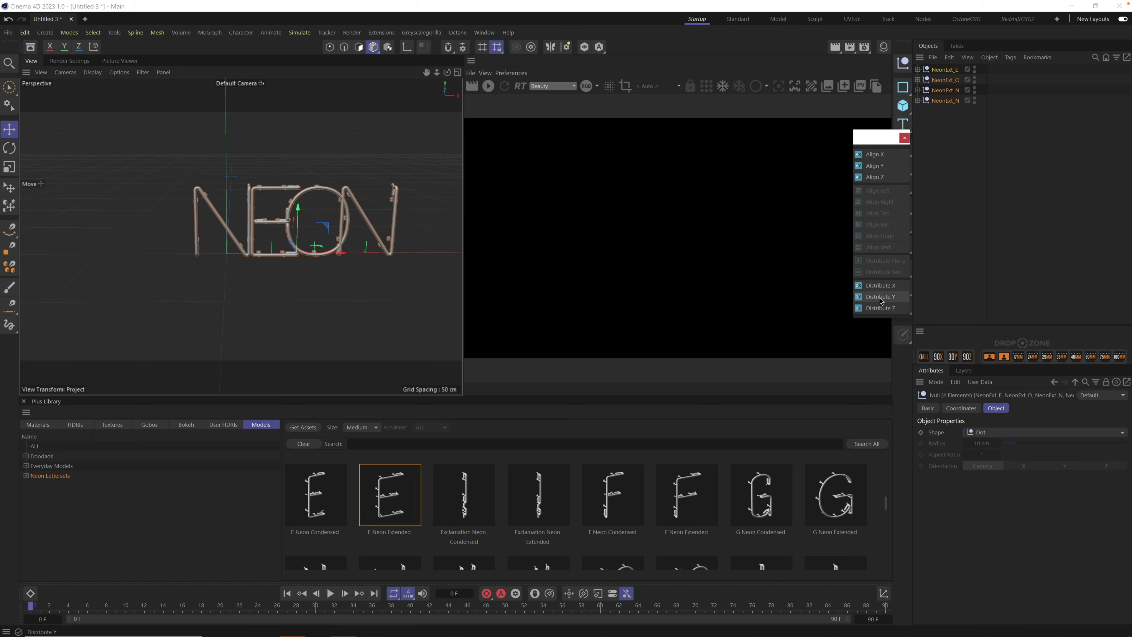
{"action": "left_click", "coordinate": [881, 288]}
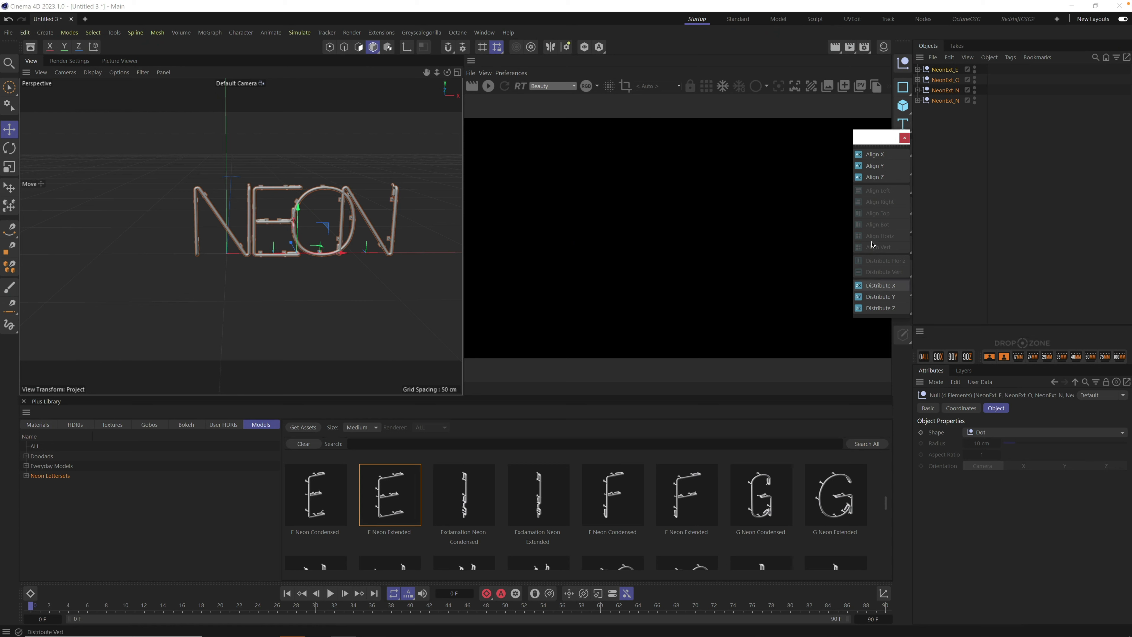
- Move the last N farther out along X and redistribute all four letters along that axis
{"action": "left_click", "coordinate": [967, 118]}
{"action": "left_click", "coordinate": [943, 102]}
{"action": "left_click", "coordinate": [944, 91]}
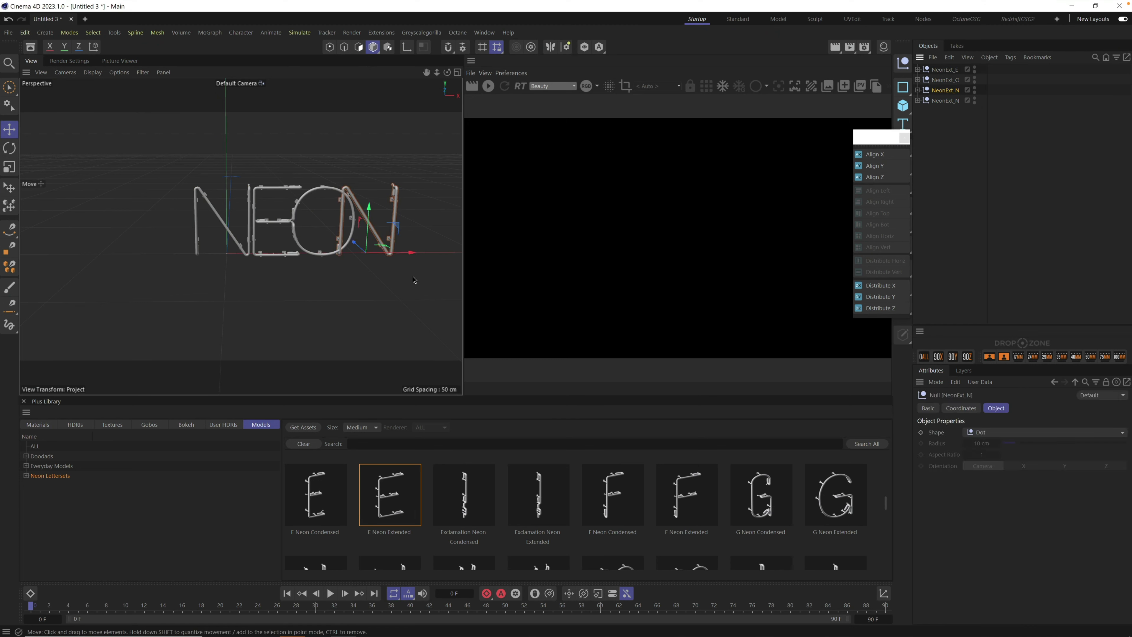
{"action": "left_click_drag", "start_coordinate": [404, 254], "coordinate": [459, 253]}
{"action": "middle_click_drag", "start_coordinate": [459, 253], "coordinate": [400, 263], "text": "alt"}
{"action": "key", "text": "ctrl+a"}
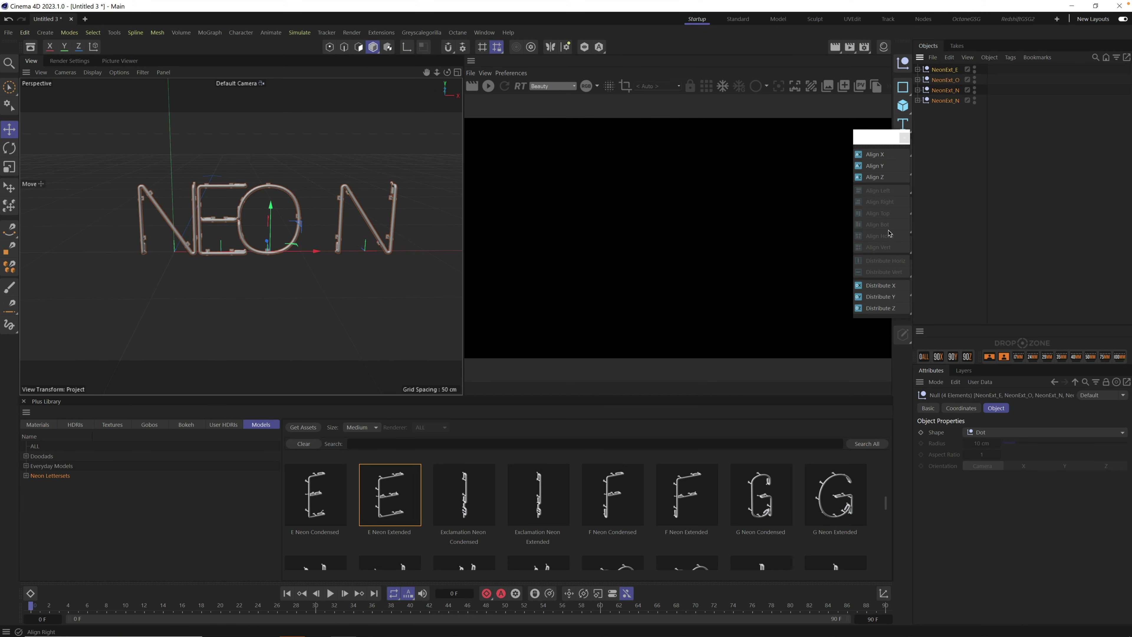
{"action": "left_click", "coordinate": [886, 286]}
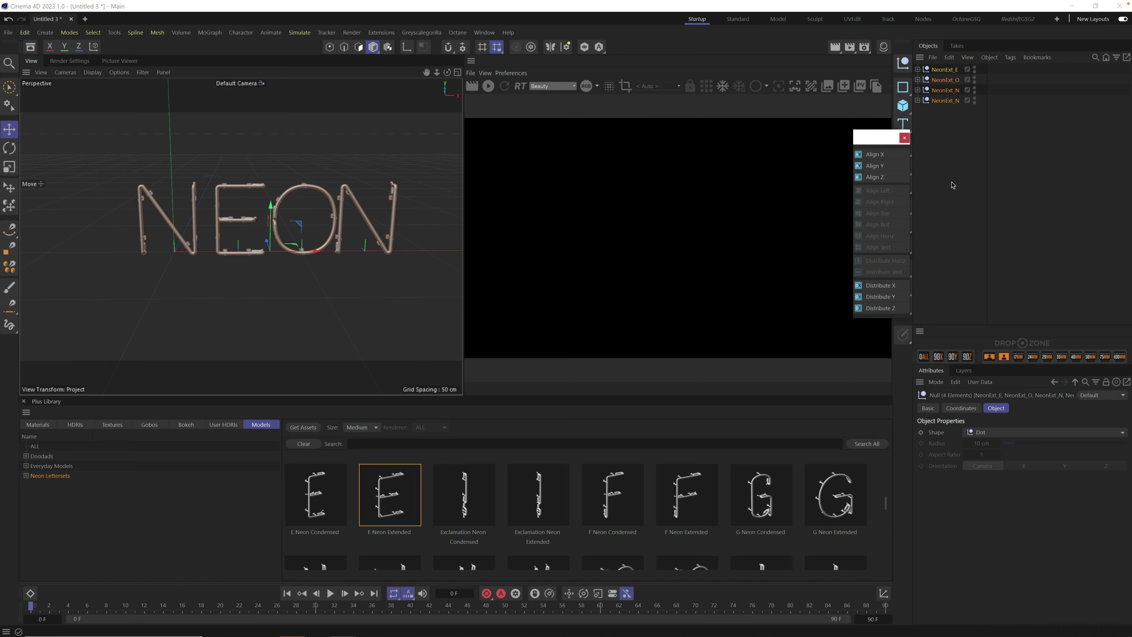
- Fine-tune the last N's position along X to adjust its gap from the O
{"action": "left_click", "coordinate": [954, 134]}
{"action": "left_click", "coordinate": [947, 90]}
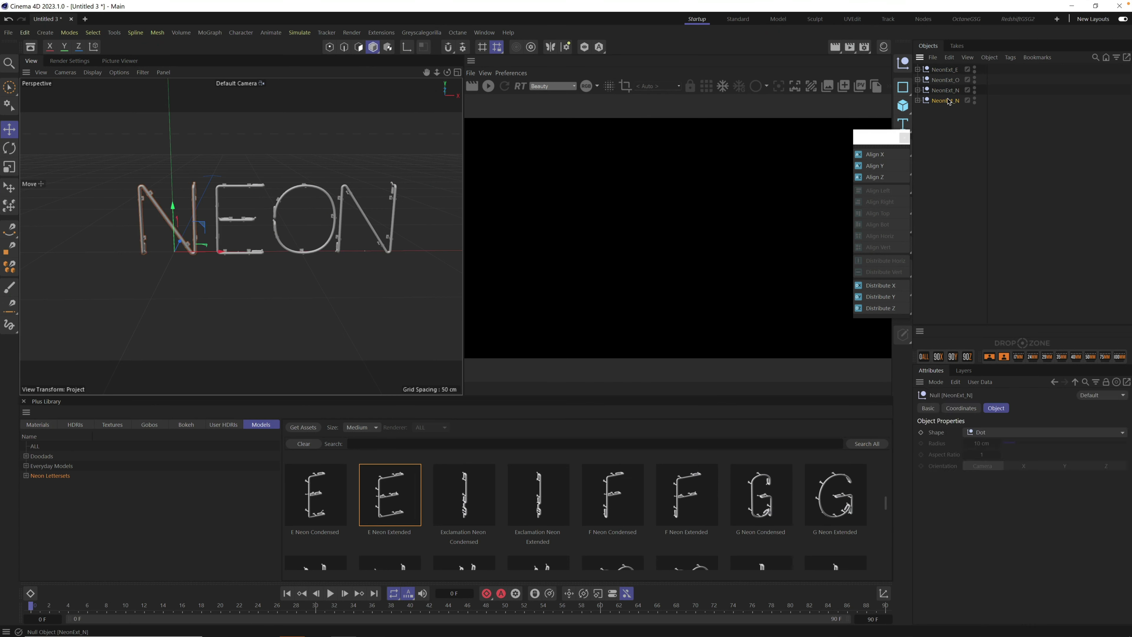
{"action": "left_click_drag", "start_coordinate": [406, 252], "coordinate": [414, 252]}
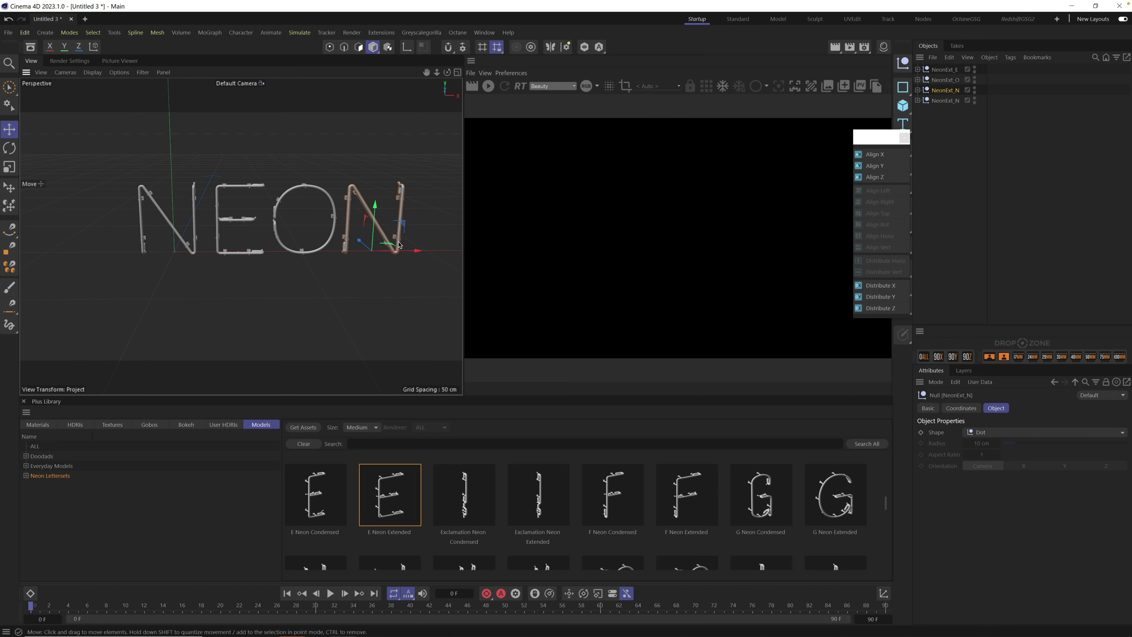
{"action": "scroll", "coordinate": [327, 241], "scroll_direction": "up", "scroll_amount": 3}
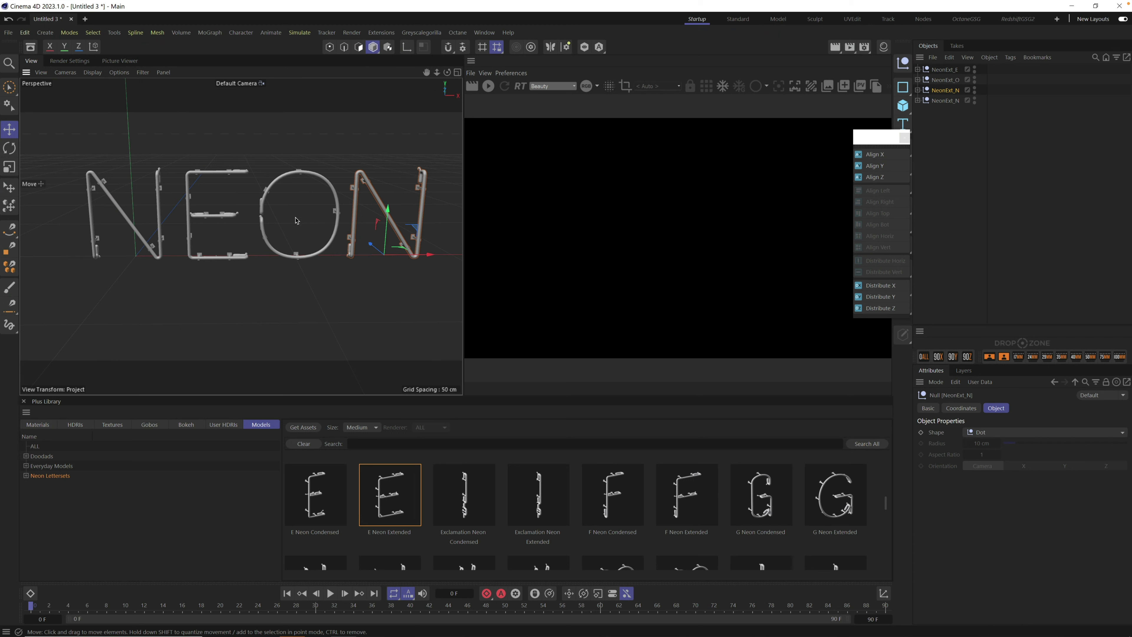
{"action": "left_click_drag", "start_coordinate": [395, 256], "coordinate": [415, 262]}
{"action": "left_click_drag", "start_coordinate": [312, 241], "coordinate": [235, 226], "text": "alt"}
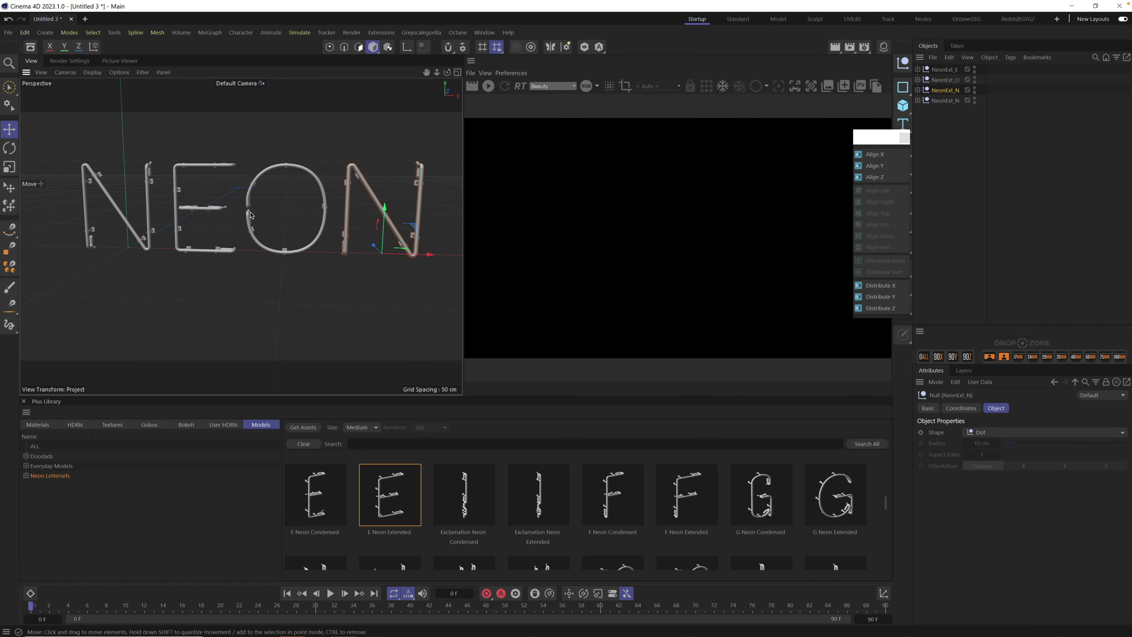
{"action": "left_click_drag", "start_coordinate": [424, 254], "coordinate": [472, 231]}
- Nudge the E and the first N slightly along X to even out the spacing, and clear the selection
{"action": "left_click", "coordinate": [954, 70]}
{"action": "left_click_drag", "start_coordinate": [242, 250], "coordinate": [245, 255]}
{"action": "left_click", "coordinate": [947, 101]}
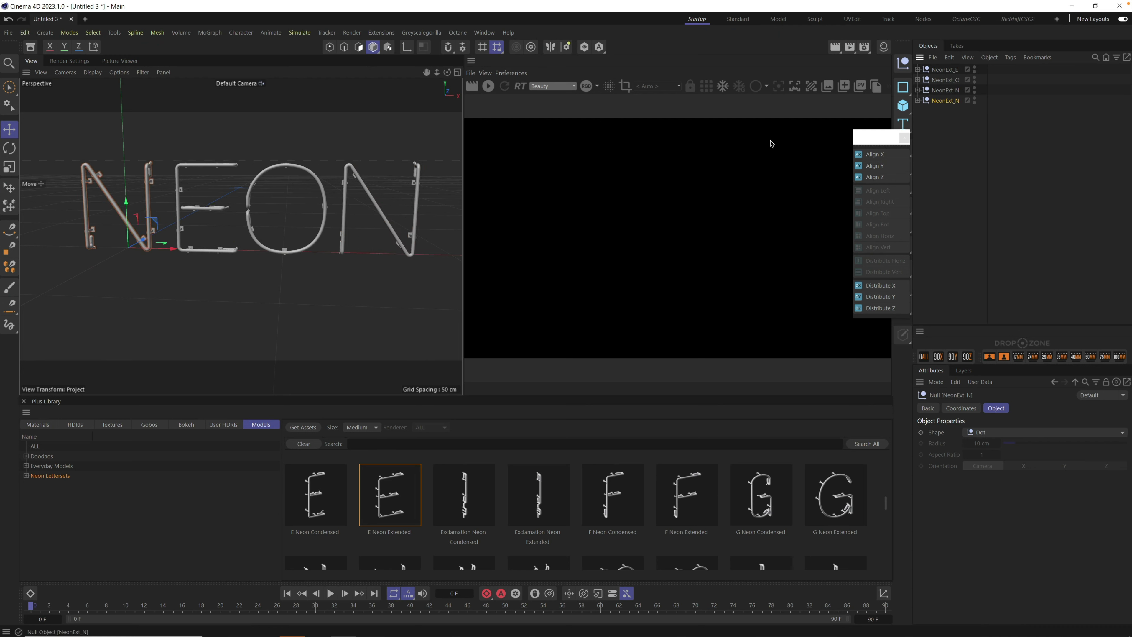
{"action": "left_click_drag", "start_coordinate": [166, 250], "coordinate": [176, 253]}
{"action": "left_click_drag", "start_coordinate": [283, 245], "coordinate": [298, 265], "text": "alt"}
{"action": "key", "text": "ctrl+shift+z"}
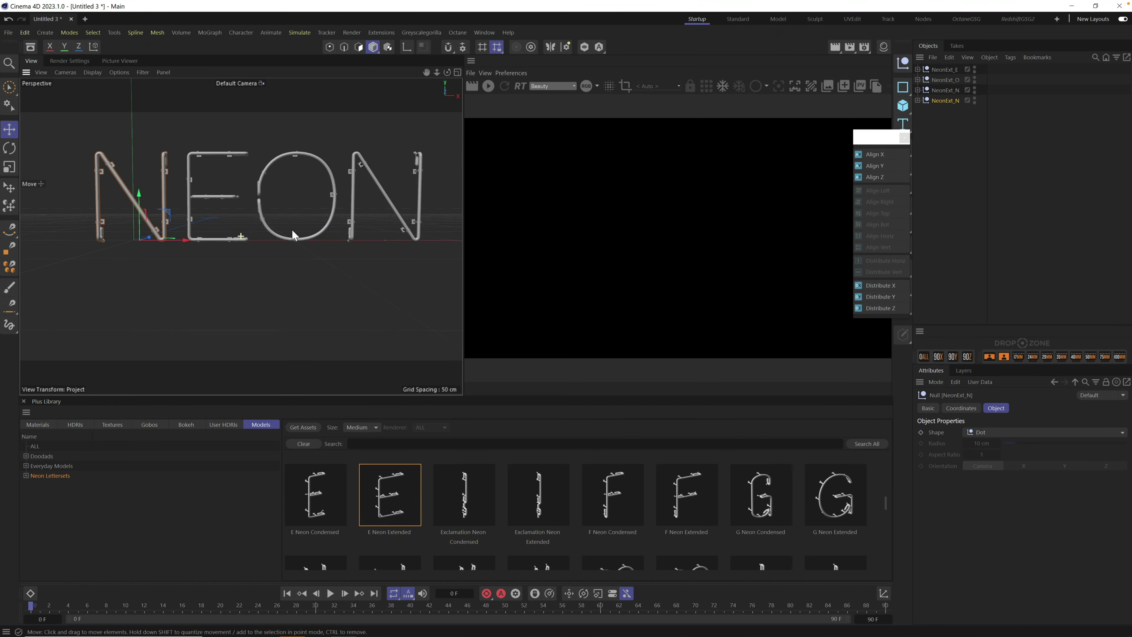
{"action": "left_click", "coordinate": [274, 294]}
{"action": "scroll", "coordinate": [285, 296], "scroll_direction": "up", "scroll_amount": 5}
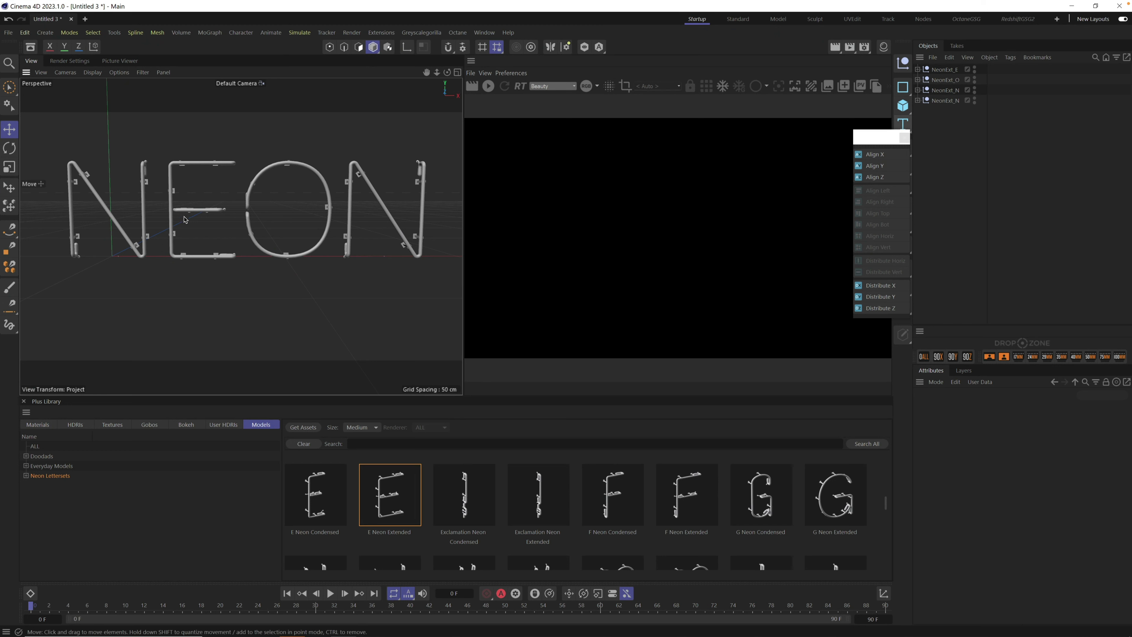
- Close the floating align palette and add a plane with -Z orientation as a wall behind the NEON letters
{"action": "left_click_drag", "start_coordinate": [904, 138], "coordinate": [897, 161]}
{"action": "left_click", "coordinate": [897, 158]}
{"action": "left_click_drag", "start_coordinate": [905, 109], "coordinate": [943, 147]}
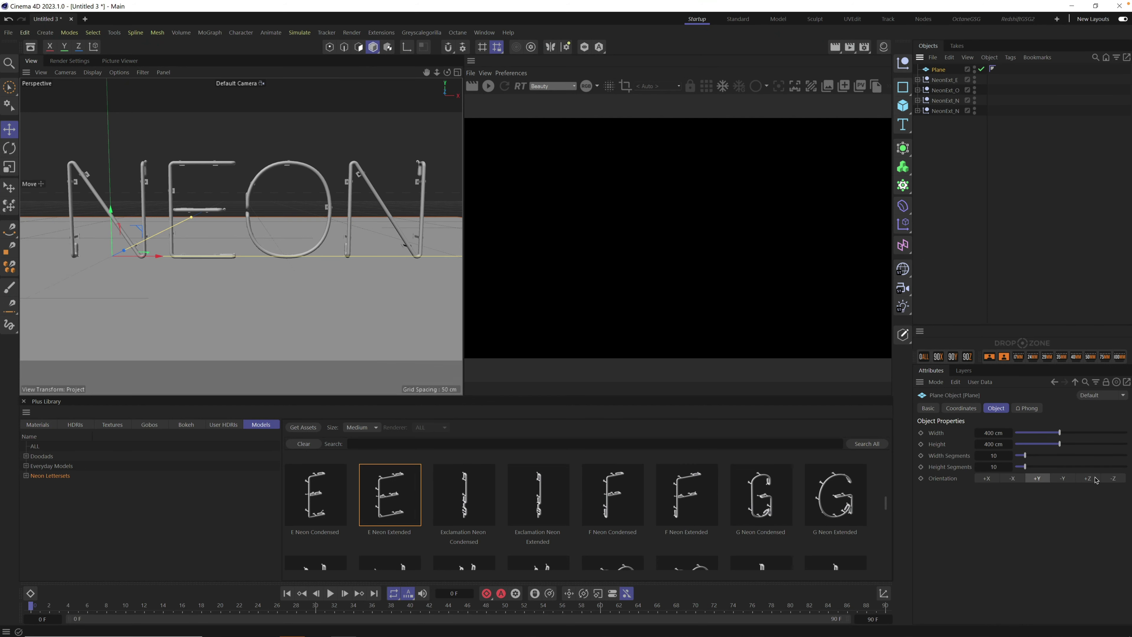
{"action": "left_click", "coordinate": [1113, 478]}
{"action": "left_click_drag", "start_coordinate": [290, 250], "coordinate": [383, 244], "text": "alt"}
{"action": "mouse_move", "coordinate": [240, 213]}
{"action": "left_mouse_down", "text": "alt"}
{"action": "mouse_move", "coordinate": [288, 198]}
{"action": "mouse_move", "coordinate": [270, 204]}
{"action": "mouse_move", "coordinate": [291, 231]}
{"action": "mouse_move", "coordinate": [264, 238]}
{"action": "mouse_move", "coordinate": [170, 199]}
{"action": "mouse_move", "coordinate": [252, 232]}
{"action": "left_mouse_up", "text": "alt"}
{"action": "left_click_drag", "start_coordinate": [240, 245], "coordinate": [263, 192], "text": "alt"}
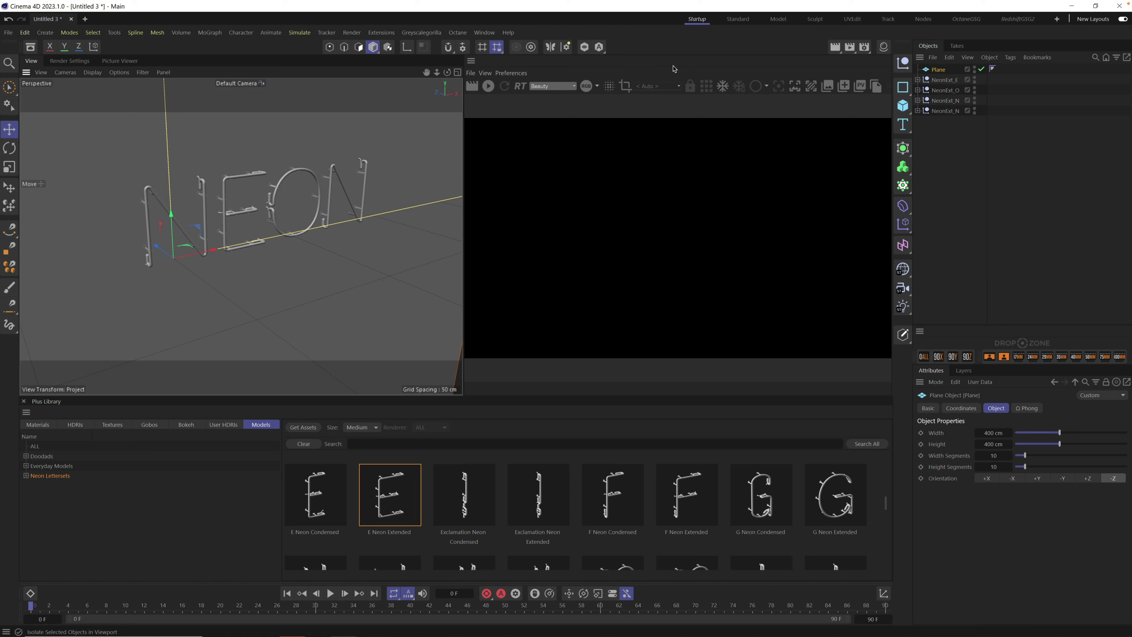
{"action": "left_click", "coordinate": [945, 159]}
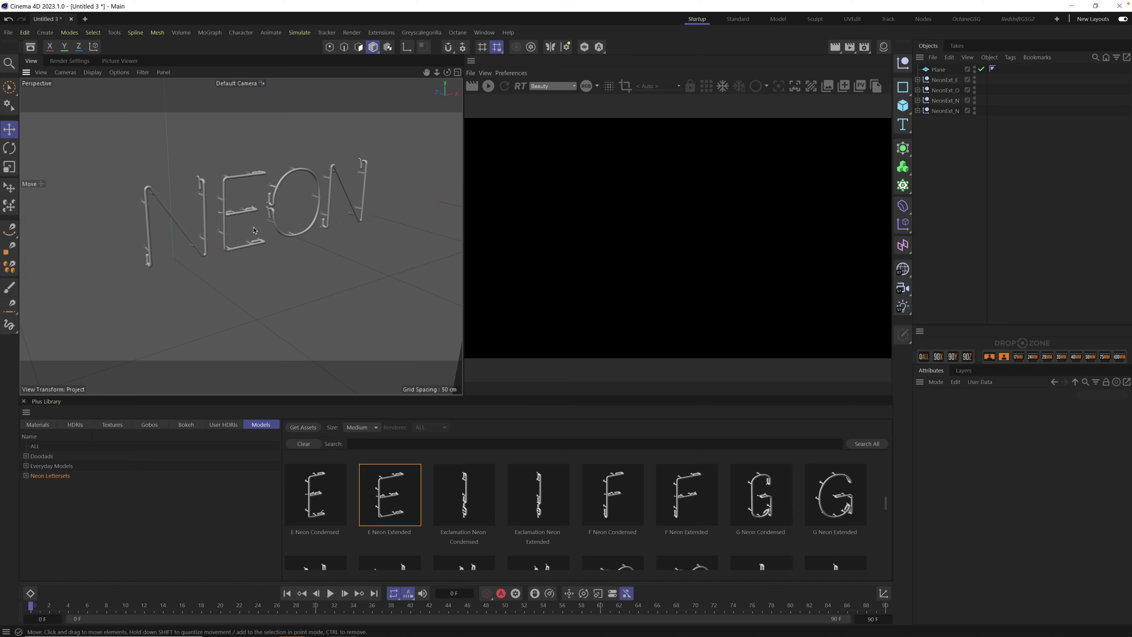
- Examine the neon tubes and their mounting supports against the backing plane from several angles
{"action": "scroll", "coordinate": [279, 219], "scroll_direction": "up", "scroll_amount": 5}
{"action": "left_click_drag", "start_coordinate": [278, 220], "coordinate": [245, 178], "text": "alt"}
{"action": "scroll", "coordinate": [260, 227], "scroll_direction": "up", "scroll_amount": 3}
{"action": "mouse_move", "coordinate": [260, 228]}
{"action": "left_mouse_down", "text": "alt"}
{"action": "mouse_move", "coordinate": [227, 235]}
{"action": "mouse_move", "coordinate": [243, 220]}
{"action": "mouse_move", "coordinate": [250, 239]}
{"action": "mouse_move", "coordinate": [239, 254]}
{"action": "mouse_move", "coordinate": [263, 245]}
{"action": "left_mouse_up", "text": "alt"}
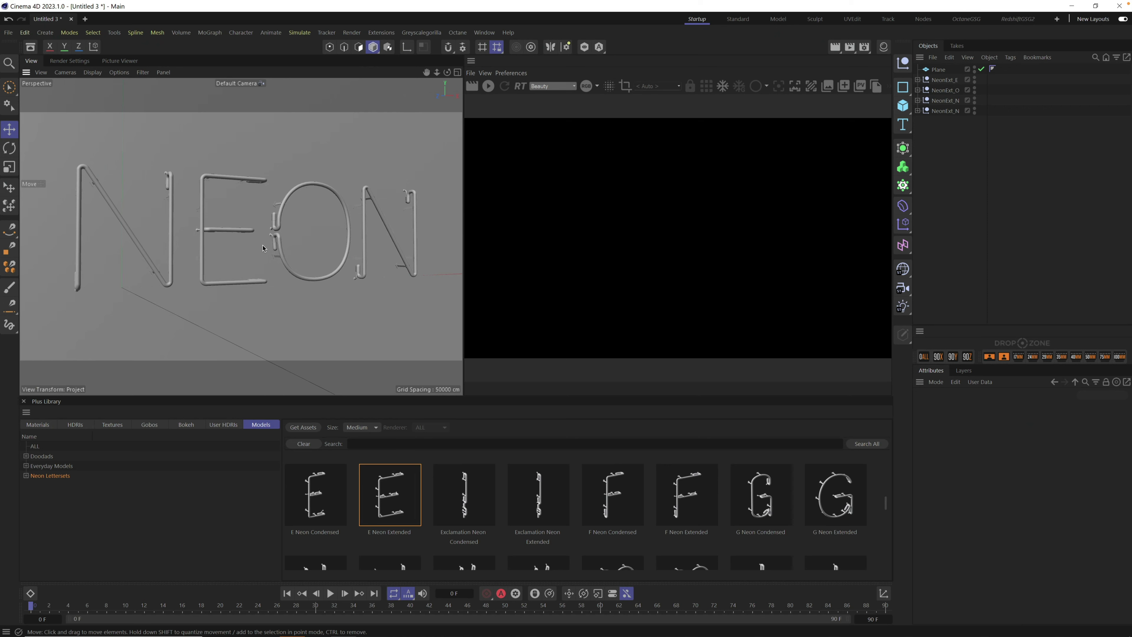
{"action": "left_click_drag", "start_coordinate": [288, 263], "coordinate": [286, 235], "text": "alt"}
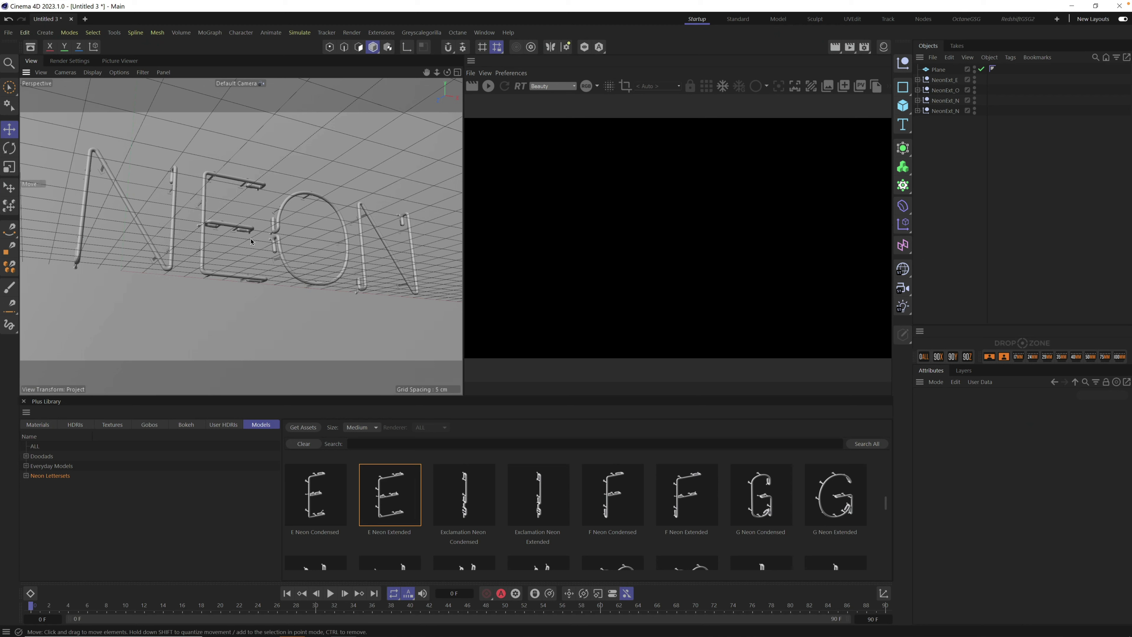
{"action": "left_click_drag", "start_coordinate": [249, 241], "coordinate": [242, 245], "text": "alt"}
{"action": "right_click_drag", "start_coordinate": [242, 245], "coordinate": [252, 272], "text": "alt"}
{"action": "mouse_move", "coordinate": [252, 273]}
{"action": "left_mouse_down", "text": "alt"}
{"action": "mouse_move", "coordinate": [203, 332]}
{"action": "mouse_move", "coordinate": [181, 312]}
{"action": "mouse_move", "coordinate": [184, 326]}
{"action": "mouse_move", "coordinate": [284, 253]}
{"action": "mouse_move", "coordinate": [265, 264]}
{"action": "left_mouse_up", "text": "alt"}
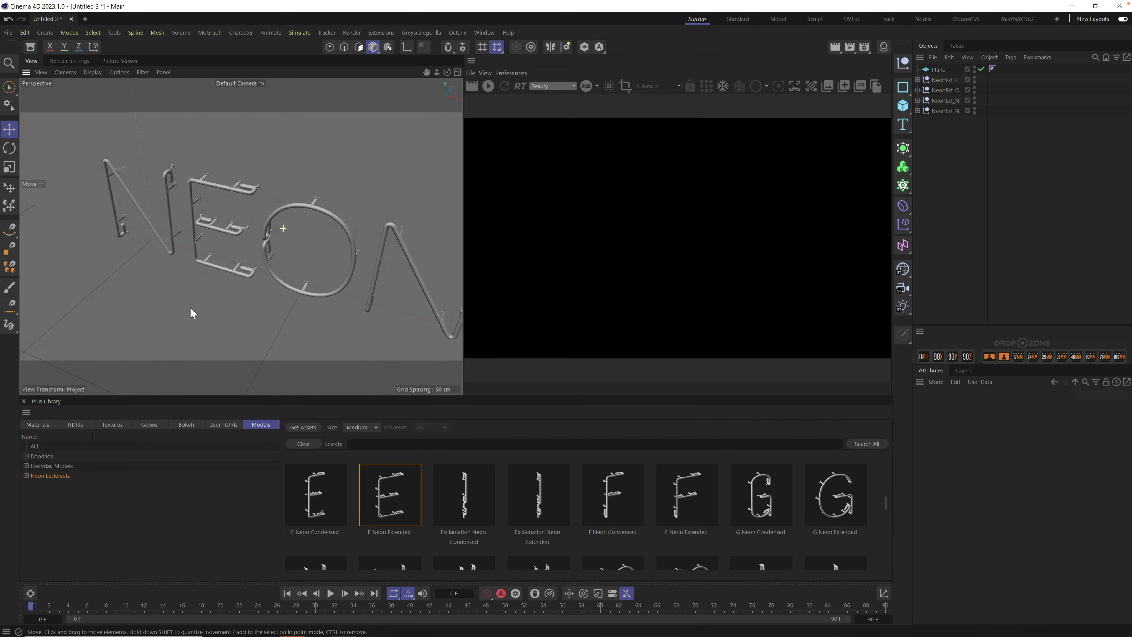
{"action": "right_click_drag", "start_coordinate": [264, 265], "coordinate": [302, 238], "text": "alt"}
{"action": "left_click_drag", "start_coordinate": [303, 243], "coordinate": [438, 194], "text": "alt"}
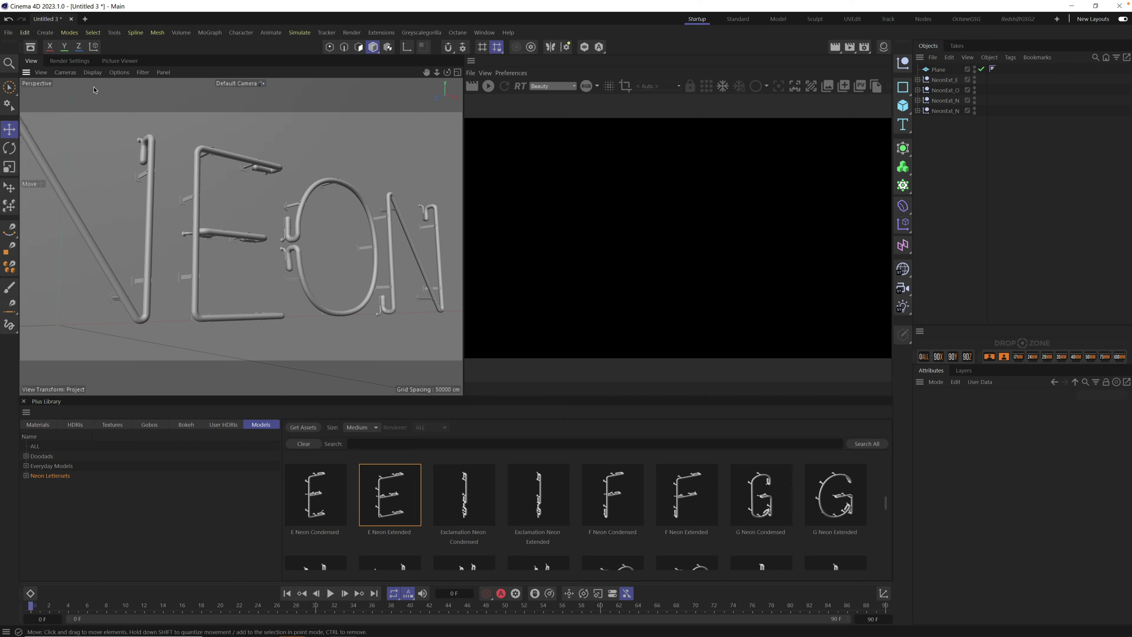
- Change the renderer from Standard to Redshift in the render settings
{"action": "left_click", "coordinate": [68, 62]}
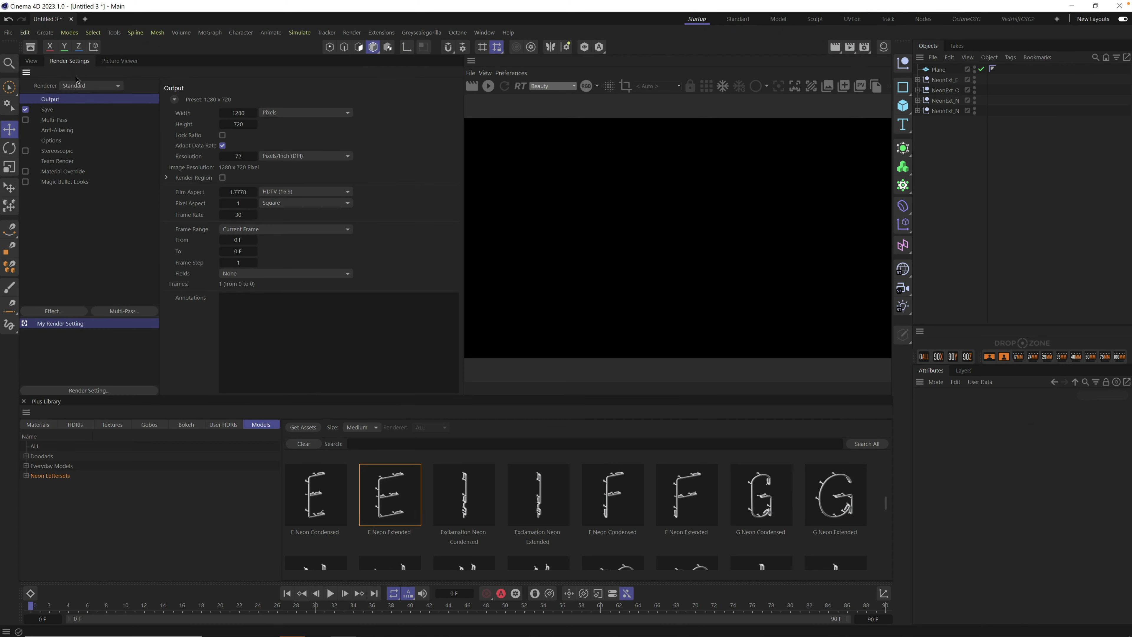
{"action": "left_click", "coordinate": [83, 88]}
{"action": "left_click", "coordinate": [92, 99]}
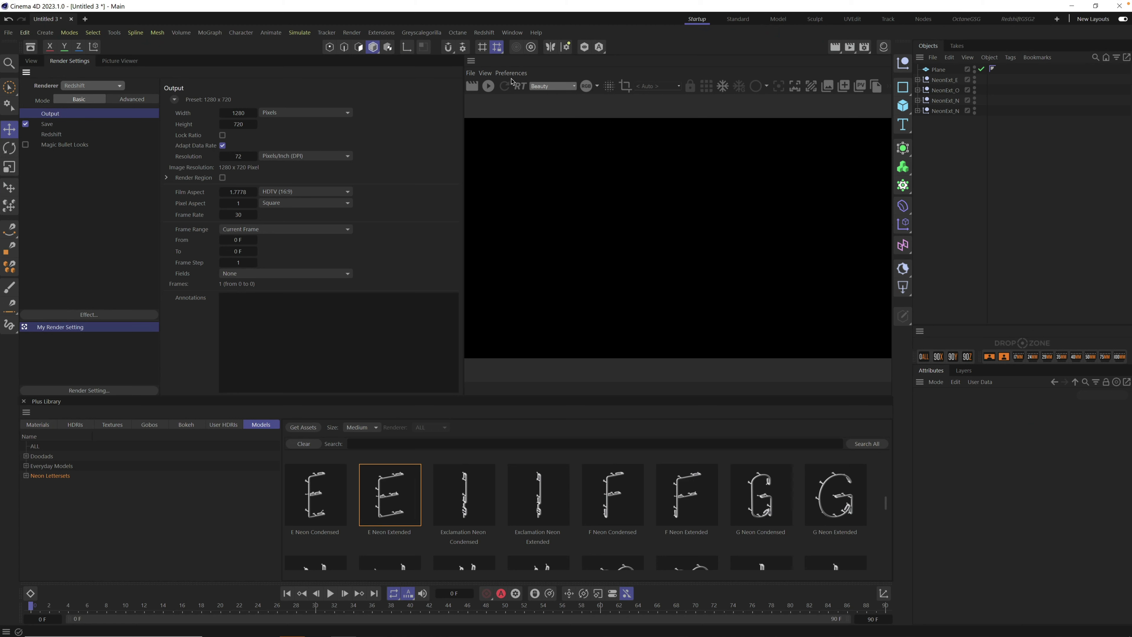
- Check the Redshift renderer preferences for the Redshift Main Menu option and close the preferences
{"action": "left_click", "coordinate": [489, 34]}
{"action": "left_click", "coordinate": [489, 34]}
{"action": "left_click", "coordinate": [25, 32]}
{"action": "left_click", "coordinate": [75, 206]}
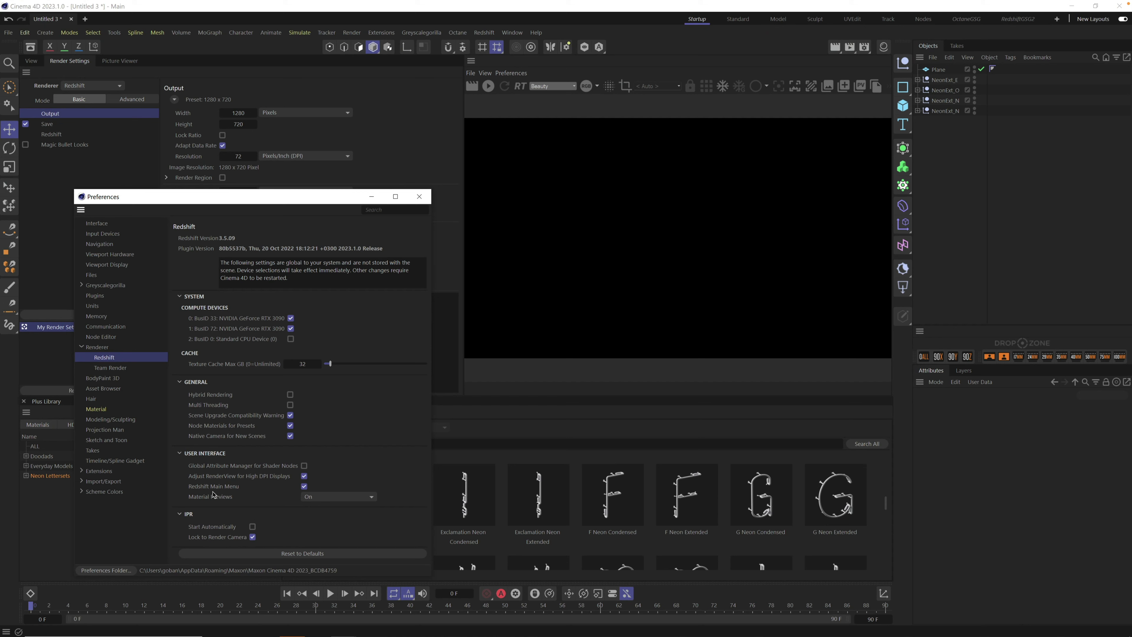
{"action": "left_click", "coordinate": [419, 197]}
- Add a standard Redshift camera and look through it in the viewport, with the wall plane disabled
{"action": "left_click", "coordinate": [485, 33]}
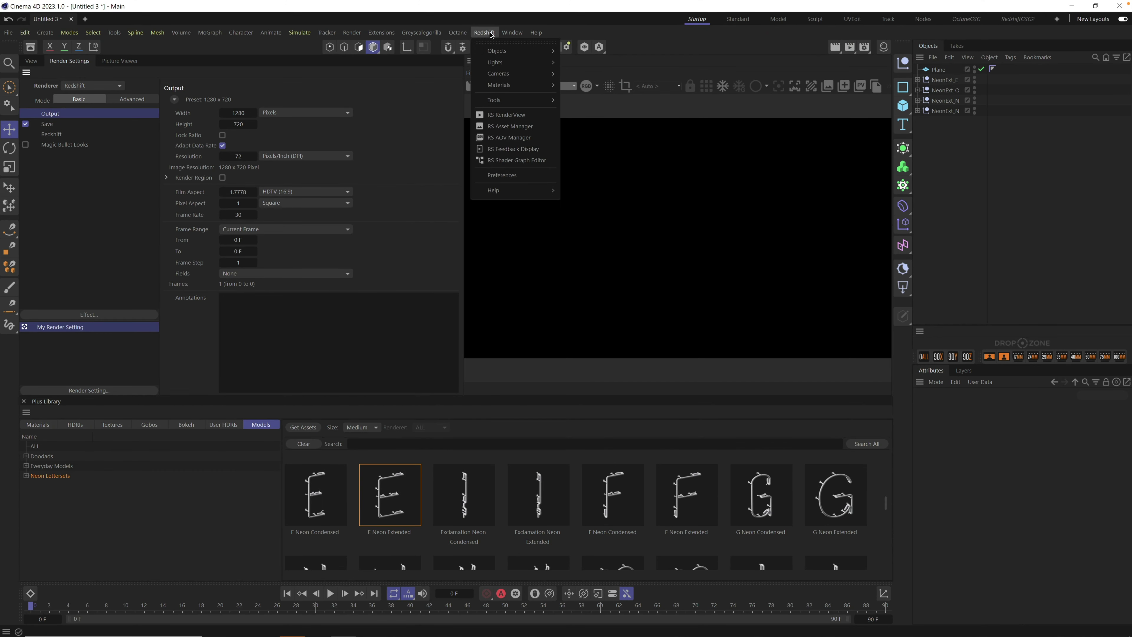
{"action": "mouse_move", "coordinate": [508, 74]}
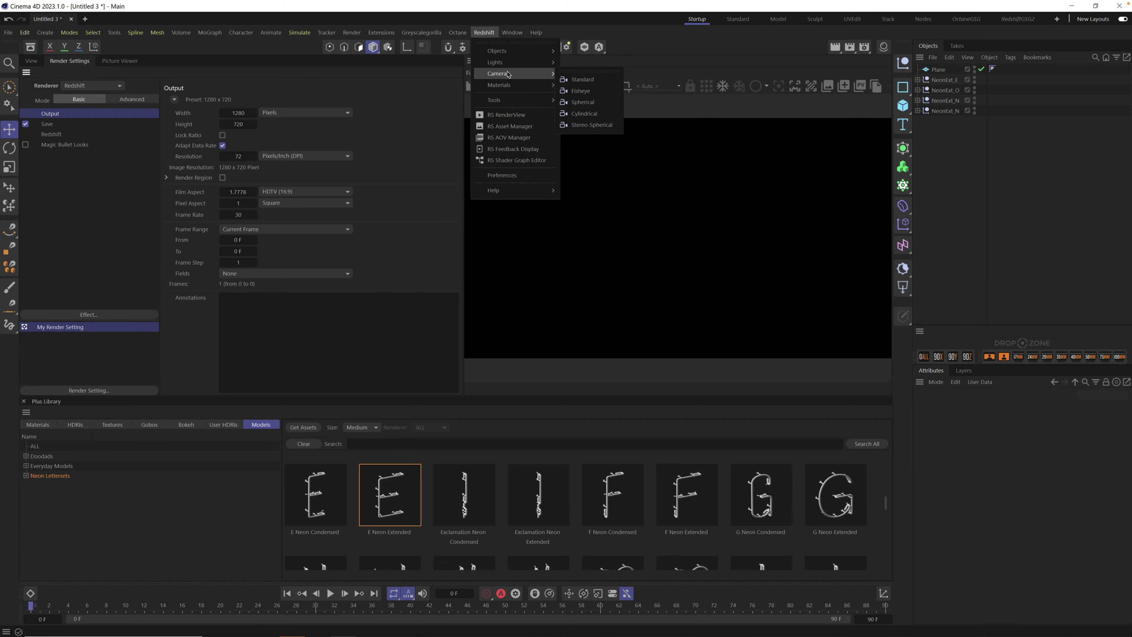
{"action": "left_click", "coordinate": [597, 82]}
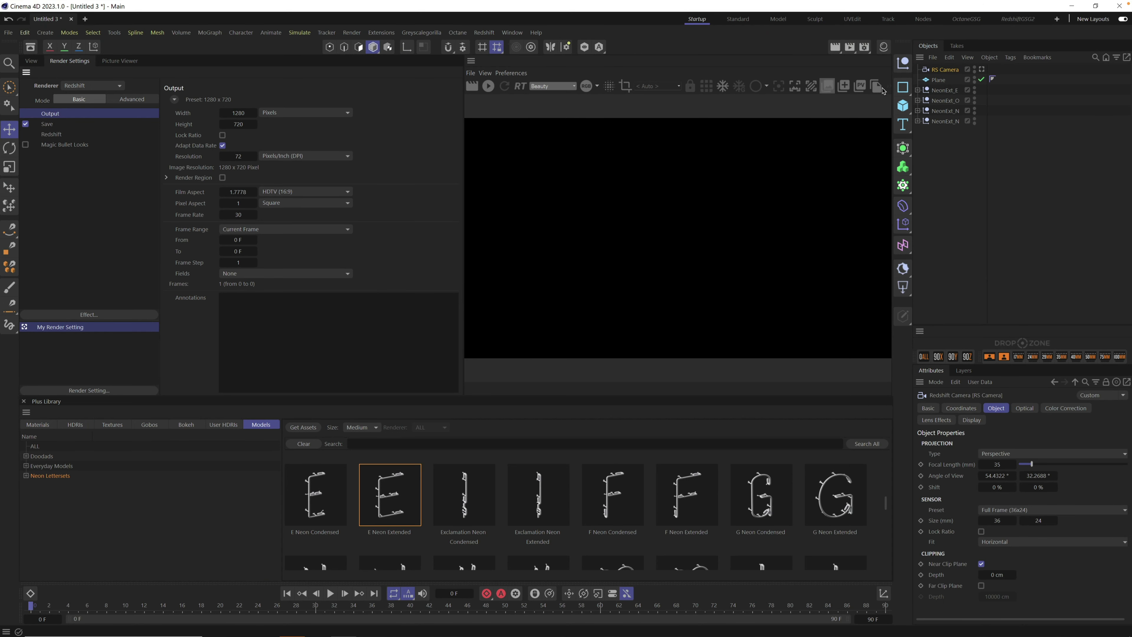
{"action": "left_click", "coordinate": [32, 61]}
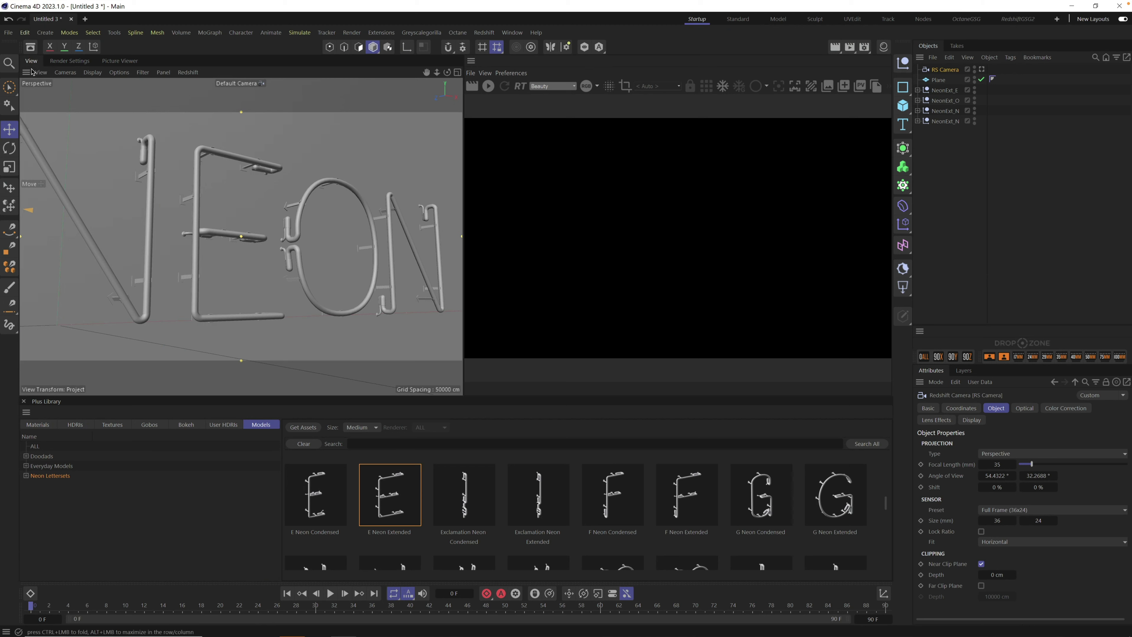
{"action": "left_click", "coordinate": [982, 69]}
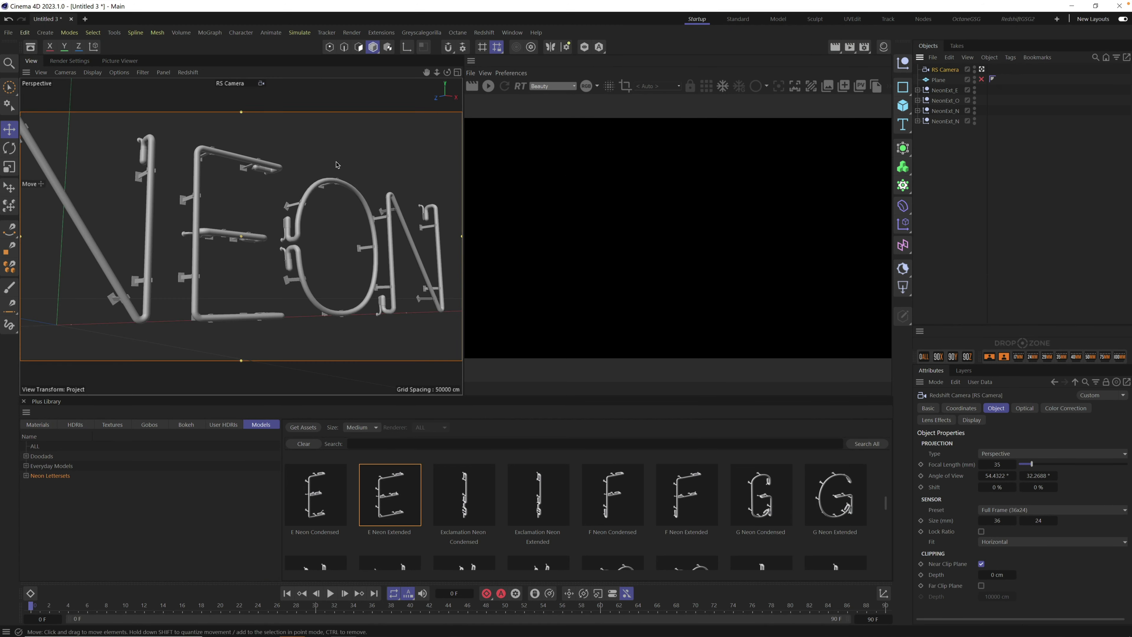
- Set the Redshift camera's focal length to 100 mm and frame the whole NEON word at an angle
{"action": "scroll", "coordinate": [238, 246], "scroll_direction": "down", "scroll_amount": 5}
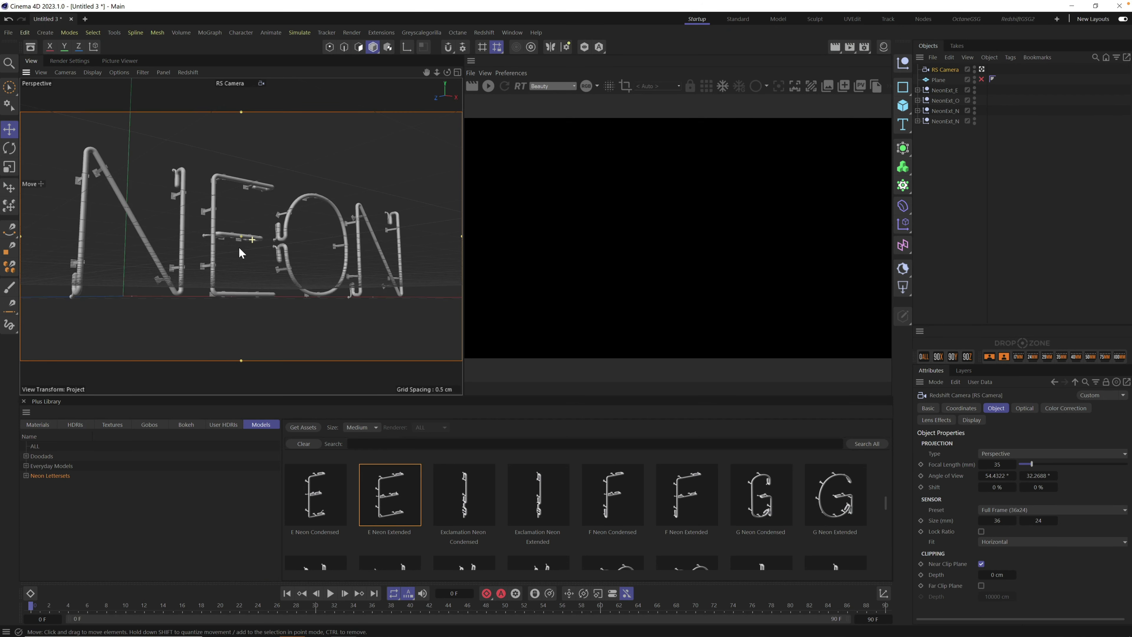
{"action": "left_click_drag", "start_coordinate": [231, 252], "coordinate": [311, 229], "text": "alt"}
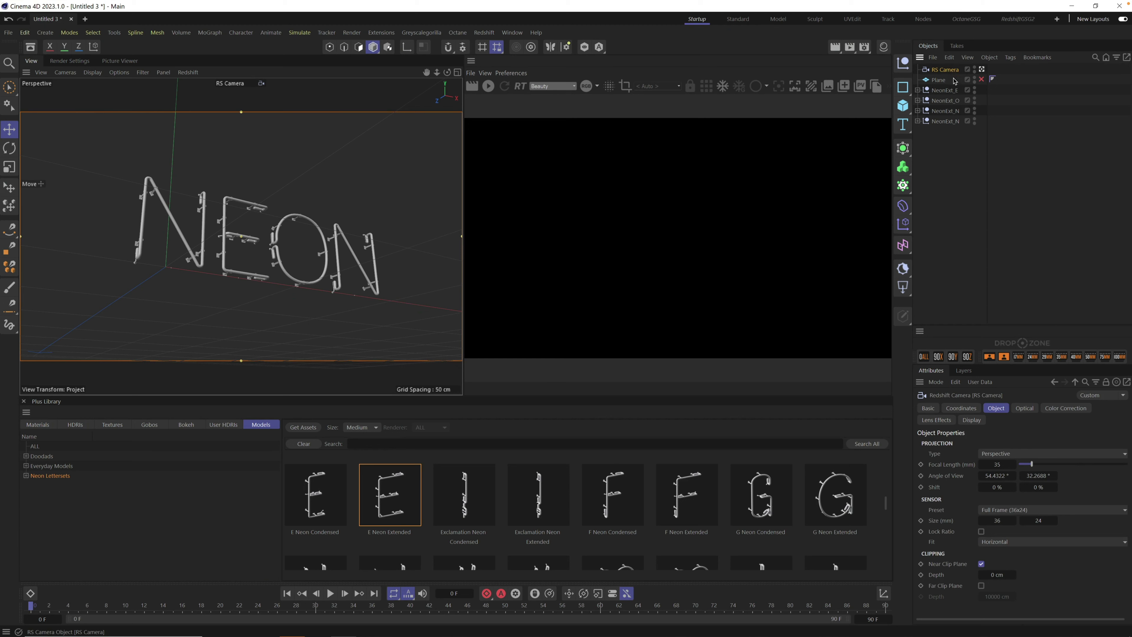
{"action": "left_click", "coordinate": [1120, 356]}
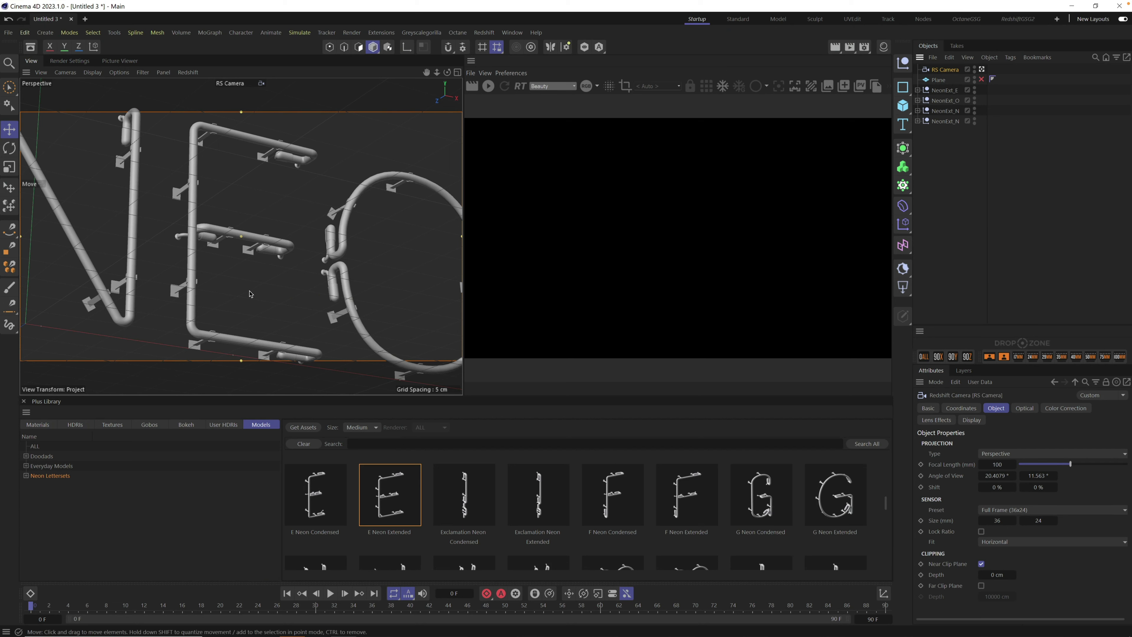
{"action": "scroll", "coordinate": [219, 290], "scroll_direction": "down", "scroll_amount": 4}
{"action": "left_click_drag", "start_coordinate": [168, 310], "coordinate": [300, 258], "text": "alt"}
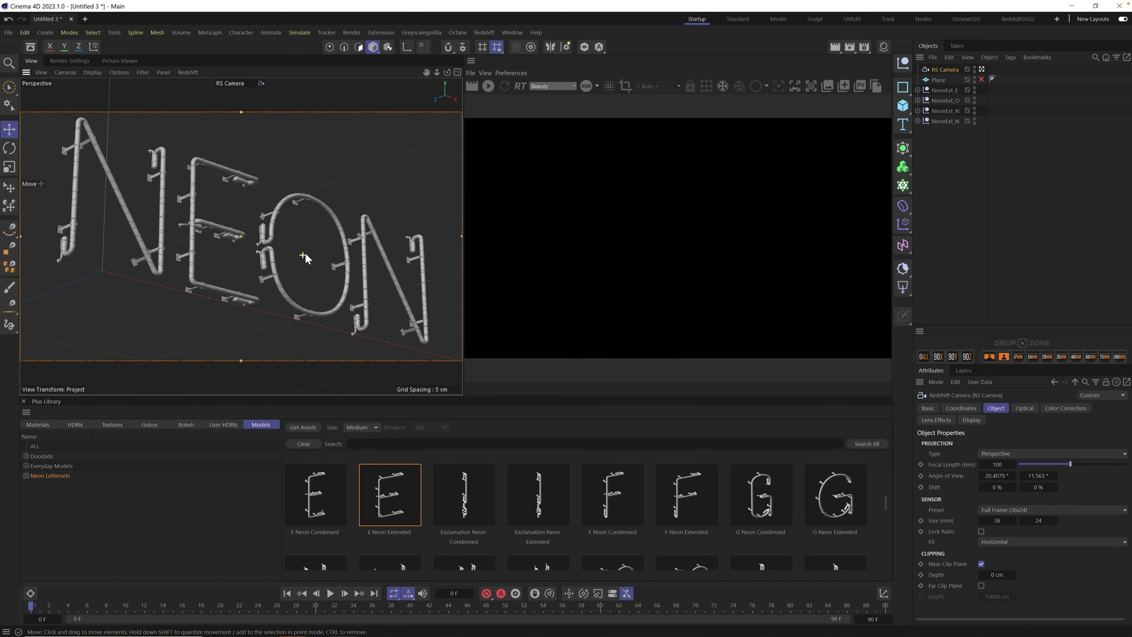
{"action": "left_click_drag", "start_coordinate": [277, 265], "coordinate": [303, 268], "text": "alt"}
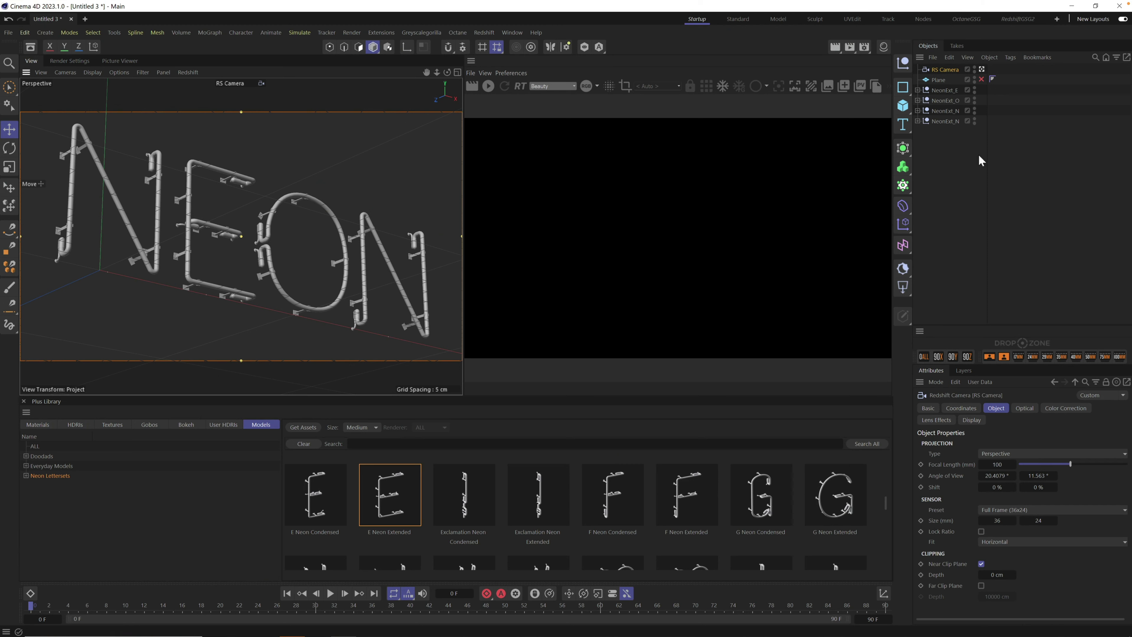
- Clear the selection and examine the metal, rubber and tube parts inside one N letter group
{"action": "left_click", "coordinate": [953, 171]}
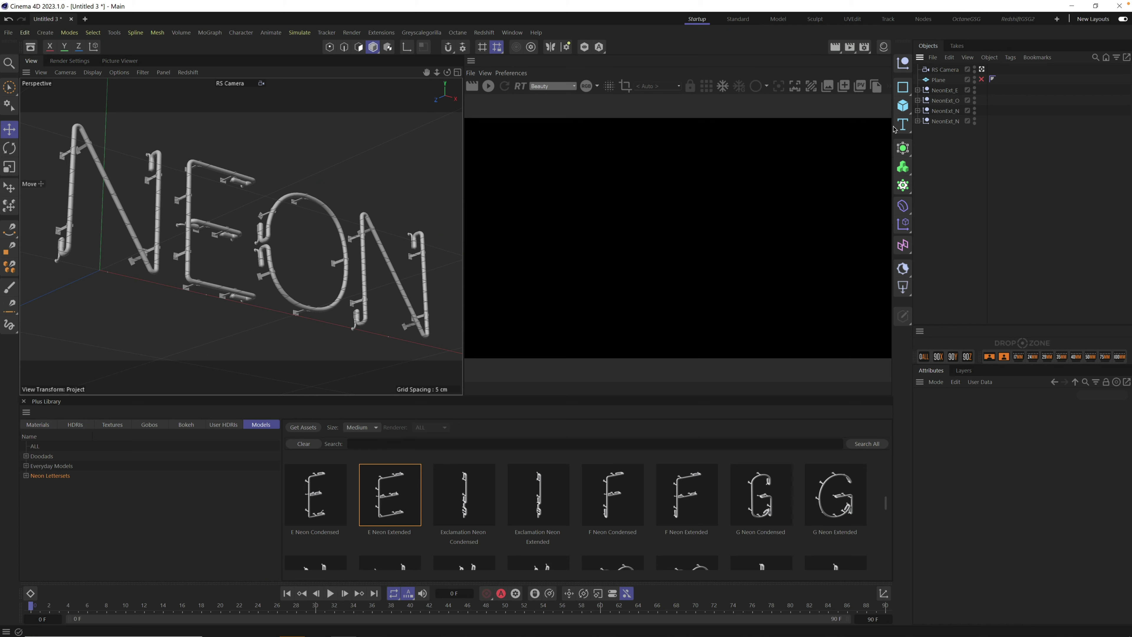
{"action": "left_click", "coordinate": [918, 121]}
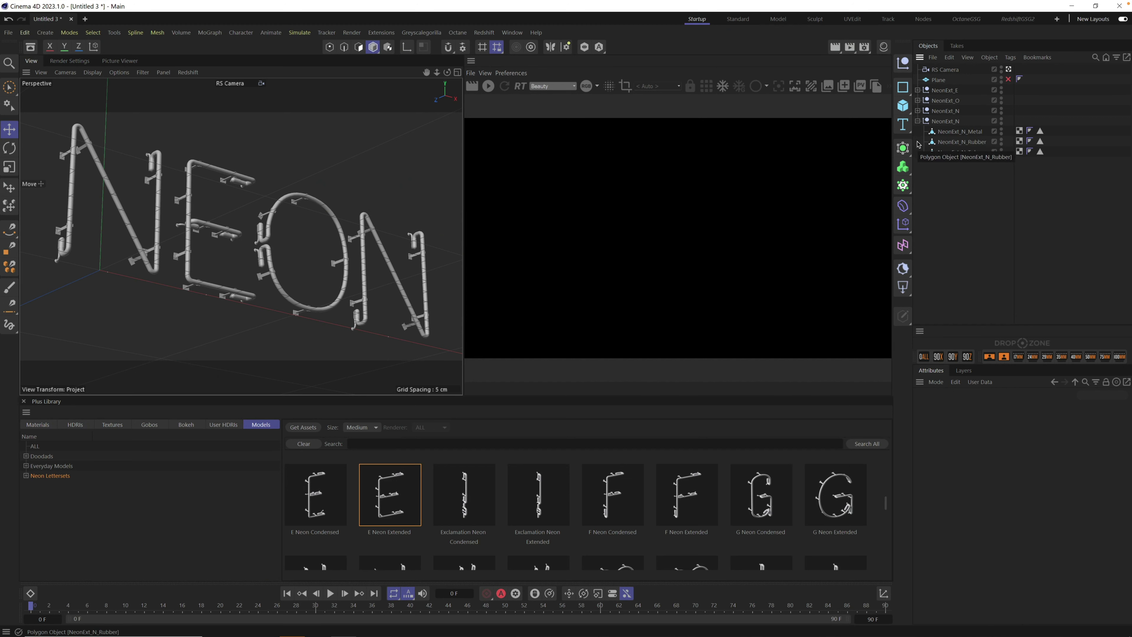
{"action": "left_click", "coordinate": [918, 122]}
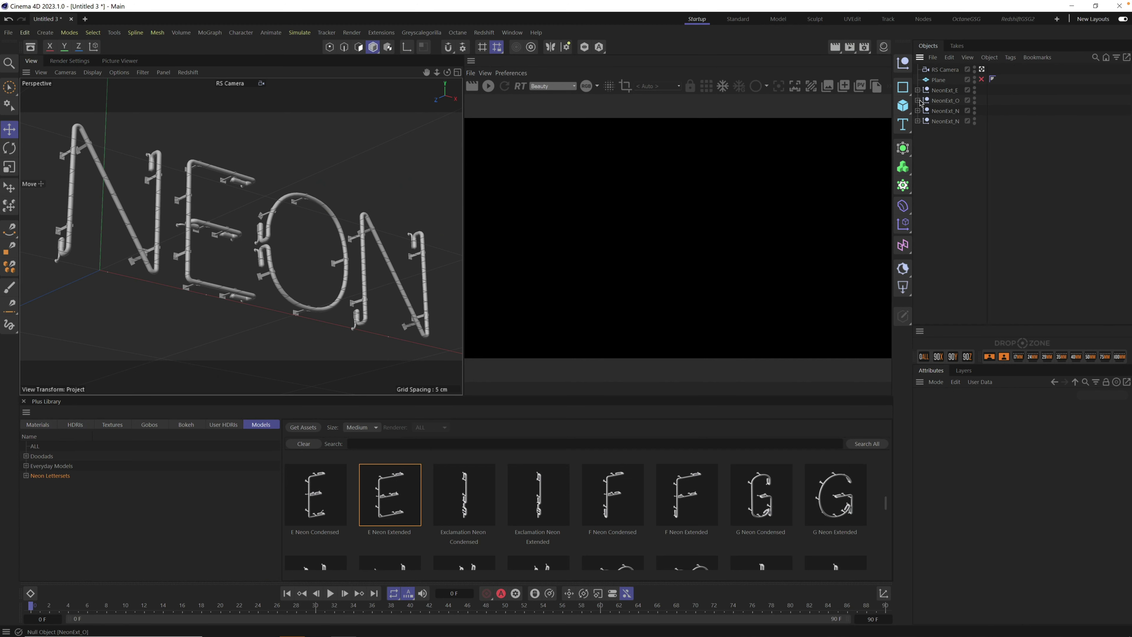
- Show the Neon - Redshift collection in the materials library and look over its available colors
{"action": "left_click", "coordinate": [40, 426]}
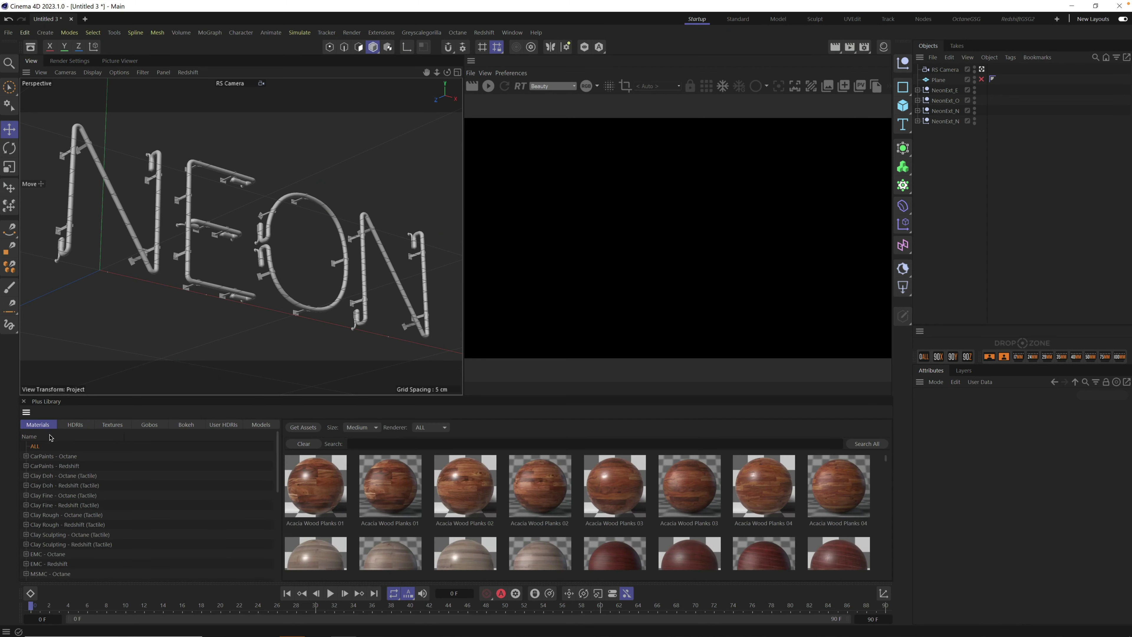
{"action": "scroll", "coordinate": [51, 519], "scroll_direction": "down", "scroll_amount": 4}
{"action": "scroll", "coordinate": [51, 518], "scroll_direction": "down", "scroll_amount": 4}
{"action": "scroll", "coordinate": [52, 519], "scroll_direction": "up", "scroll_amount": 3}
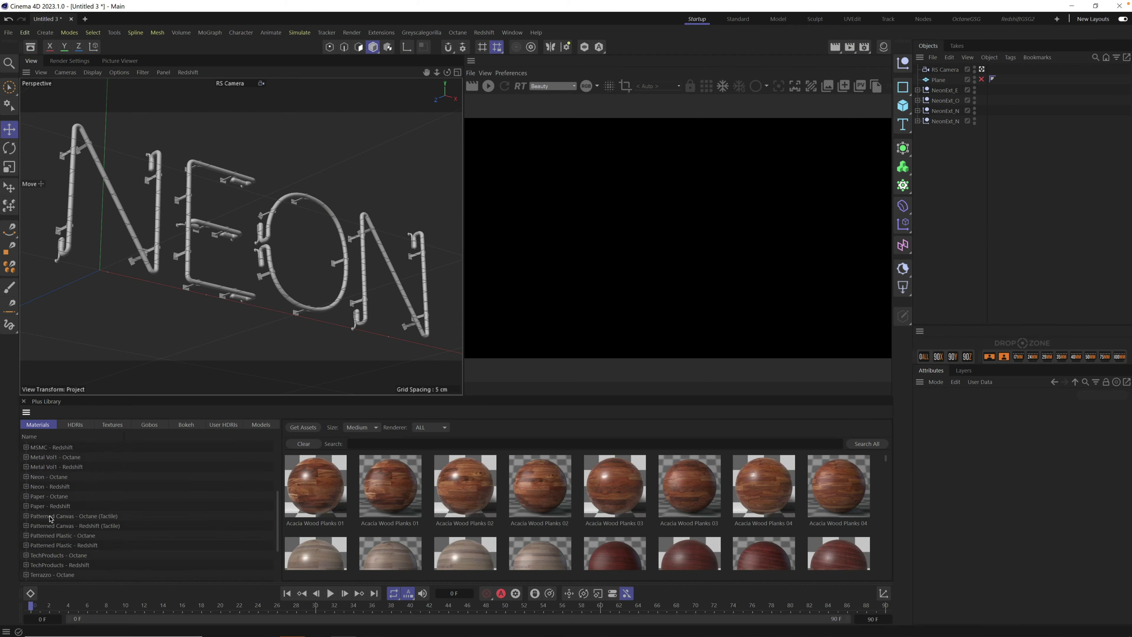
{"action": "left_click", "coordinate": [62, 494]}
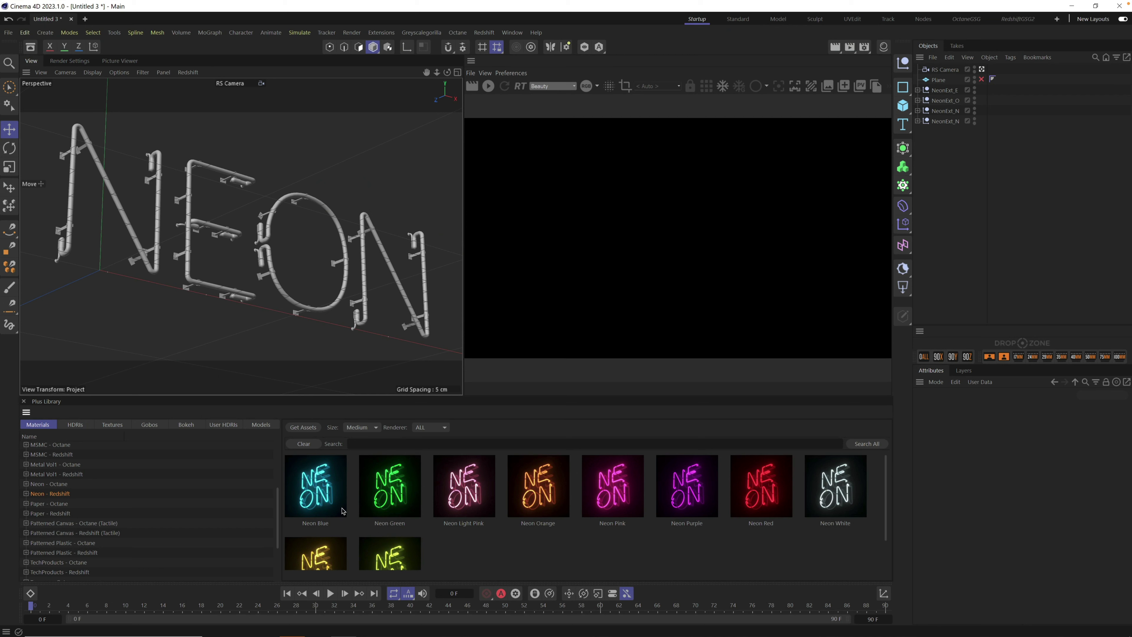
{"action": "mouse_move", "coordinate": [886, 492]}
{"action": "left_mouse_down"}
{"action": "mouse_move", "coordinate": [886, 526]}
{"action": "mouse_move", "coordinate": [888, 502]}
{"action": "left_mouse_up"}
{"action": "scroll", "coordinate": [887, 502], "scroll_direction": "down", "scroll_amount": 1}
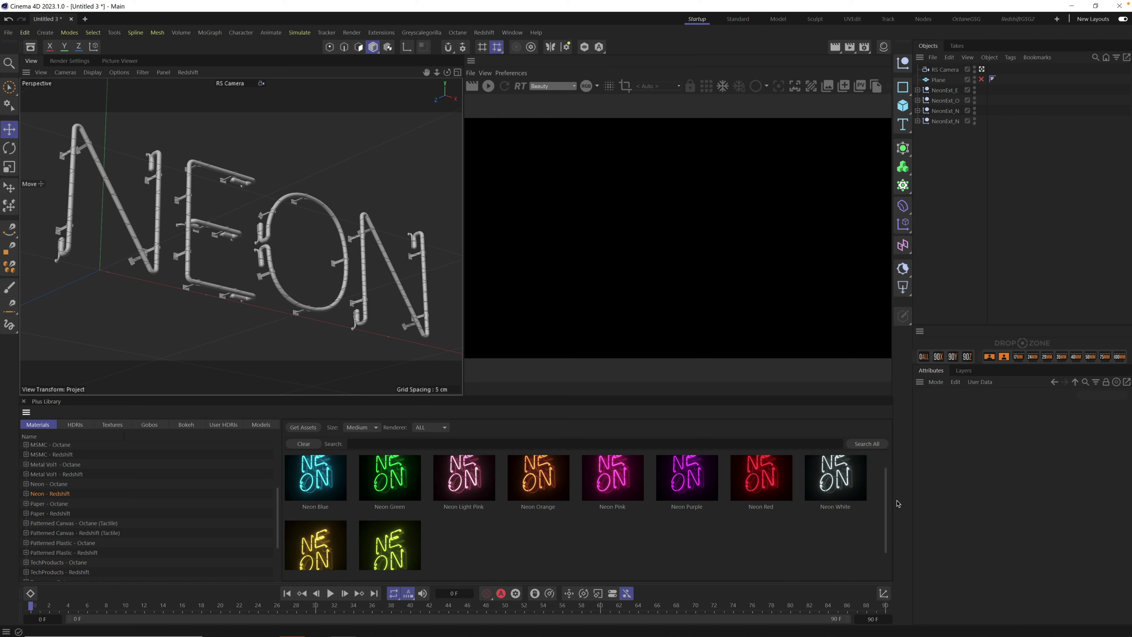
{"action": "scroll", "coordinate": [887, 497], "scroll_direction": "up", "scroll_amount": 1}
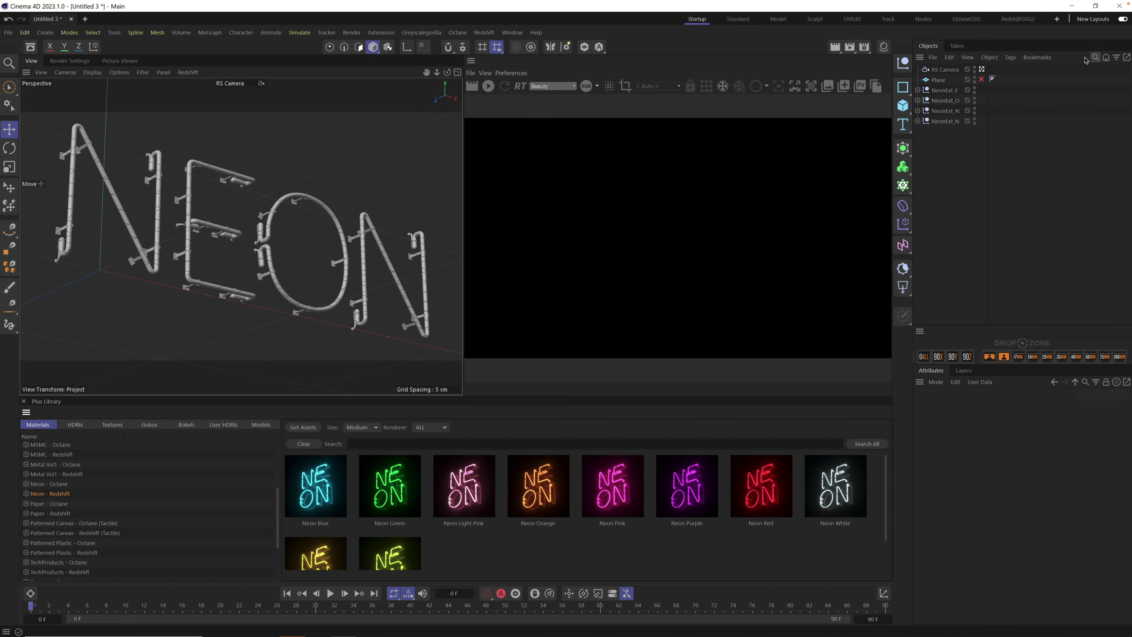
- Filter the objects for "tube" and assign materials to the letter tubes, trying Neon Yellow and settling on Neon Red for all four
{"action": "left_click", "coordinate": [1096, 58]}
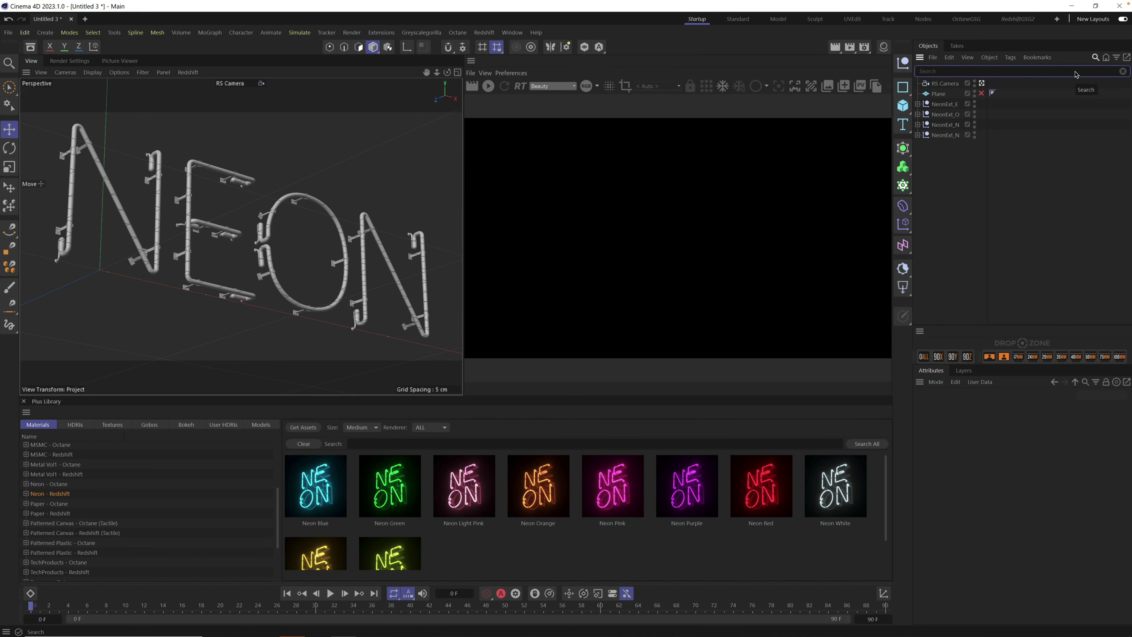
{"action": "type", "text": "tube"}
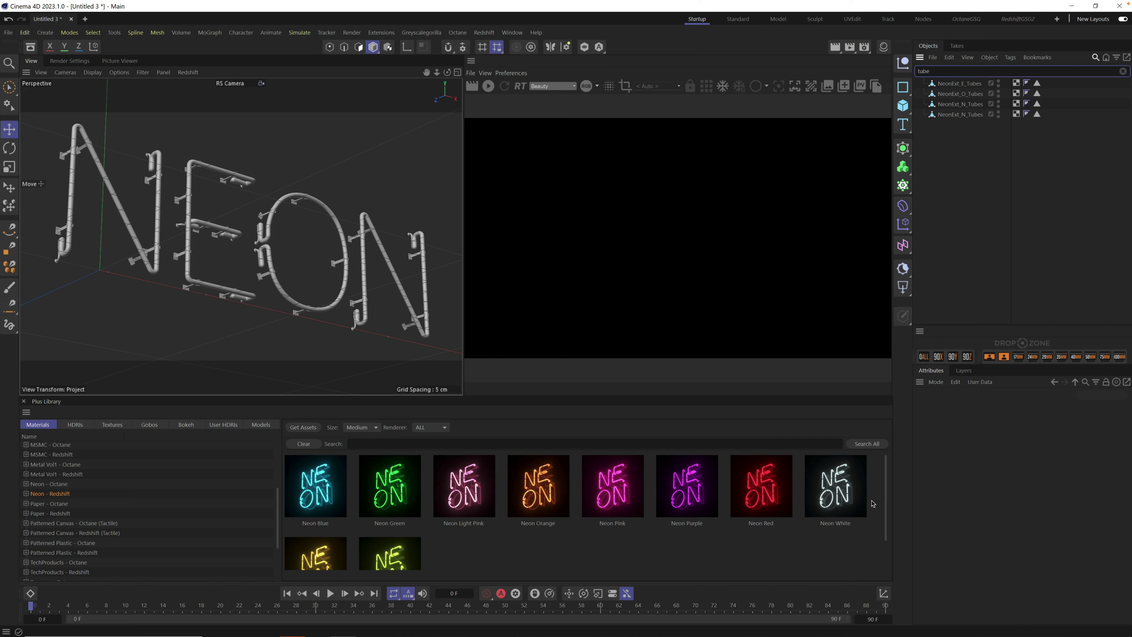
{"action": "left_click_drag", "start_coordinate": [337, 551], "coordinate": [974, 85]}
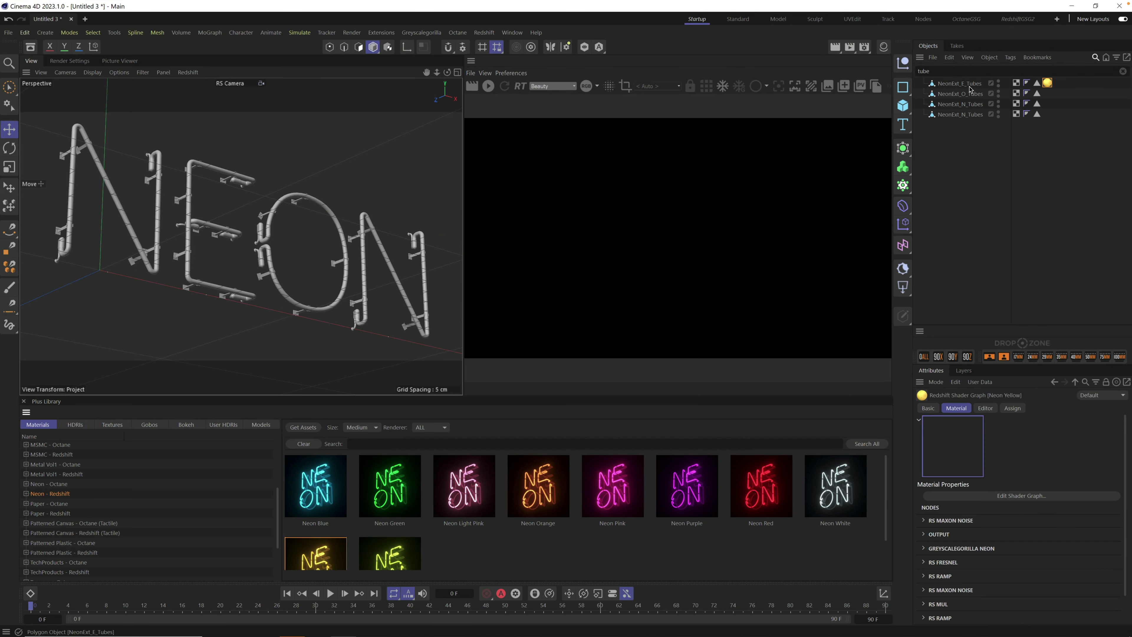
{"action": "left_click_drag", "start_coordinate": [768, 495], "coordinate": [1048, 114]}
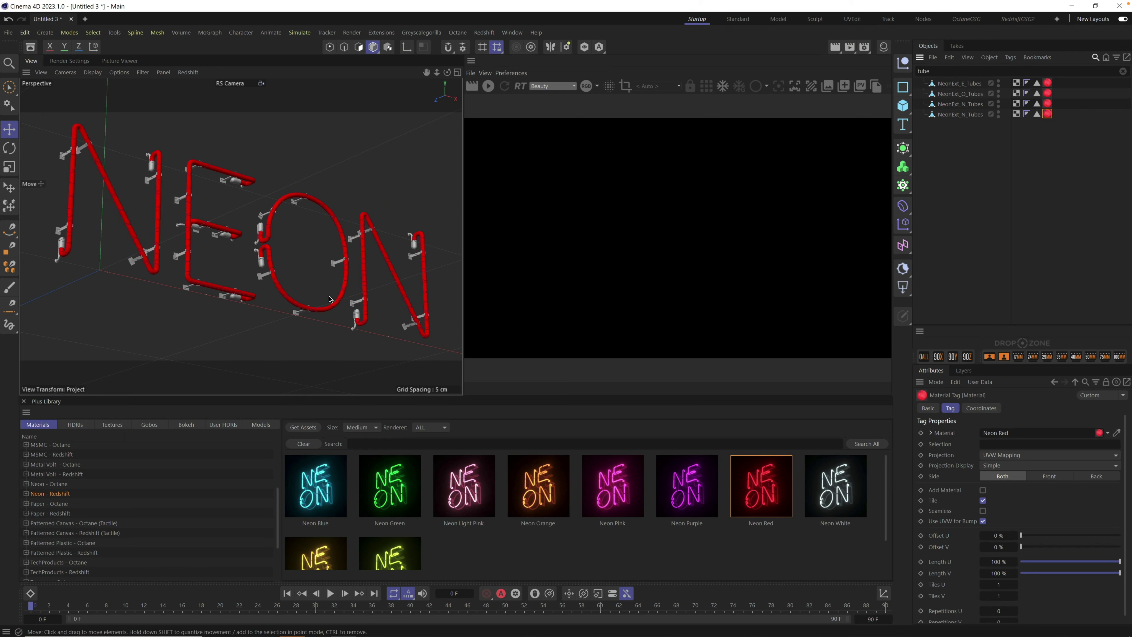
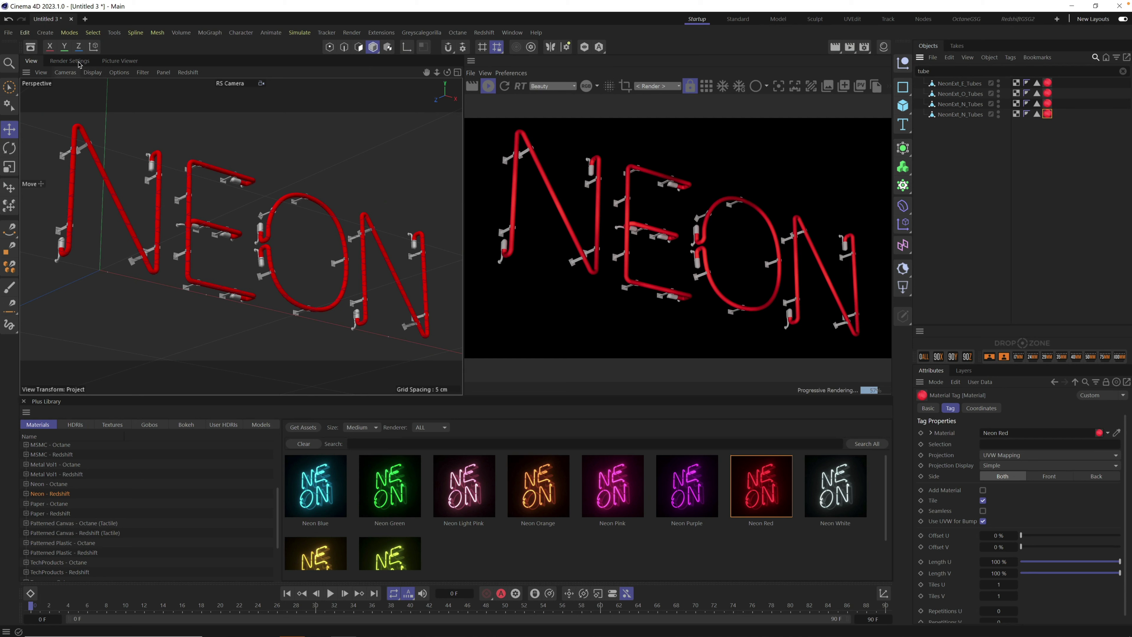
- Review the Redshift quality and global illumination options in the render settings and return to the viewport
{"action": "left_click", "coordinate": [79, 62]}
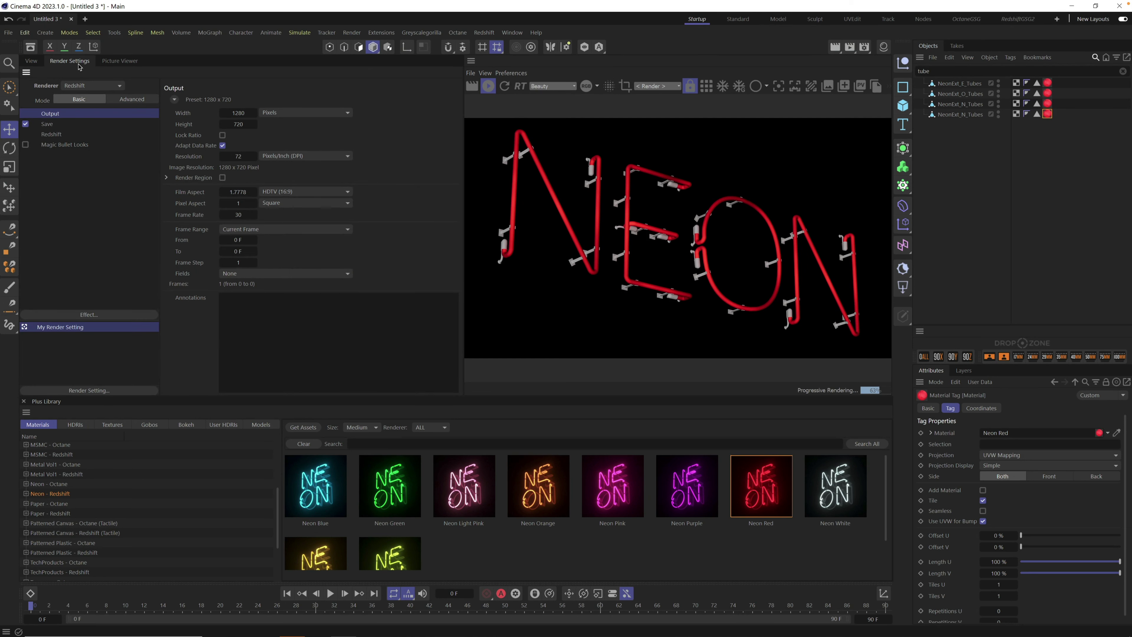
{"action": "left_click", "coordinate": [52, 134]}
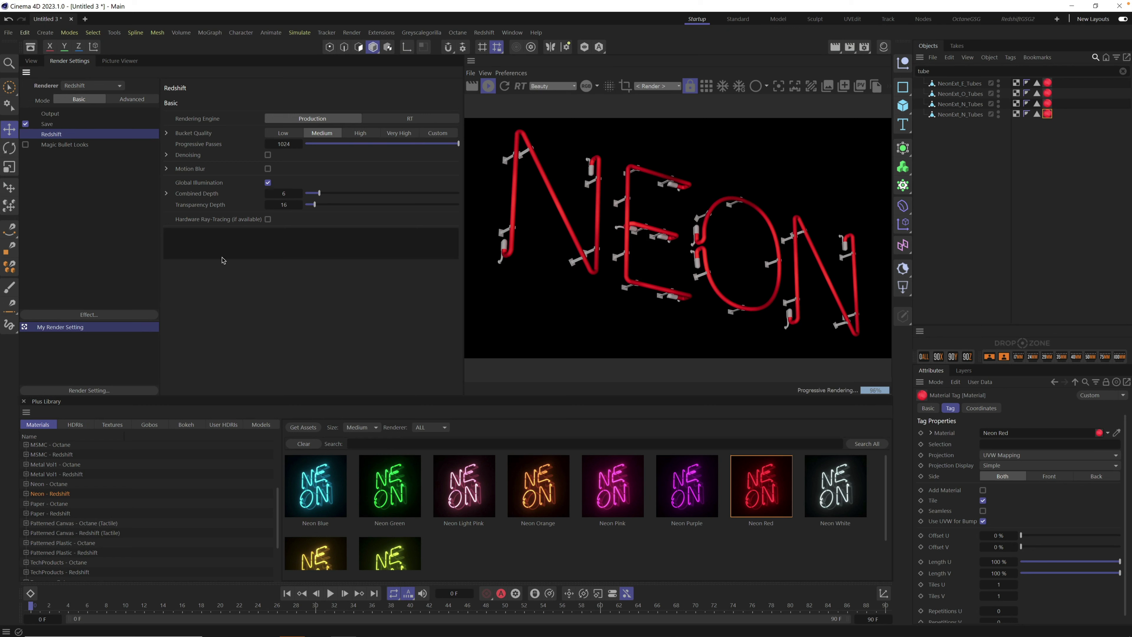
{"action": "left_click", "coordinate": [32, 61]}
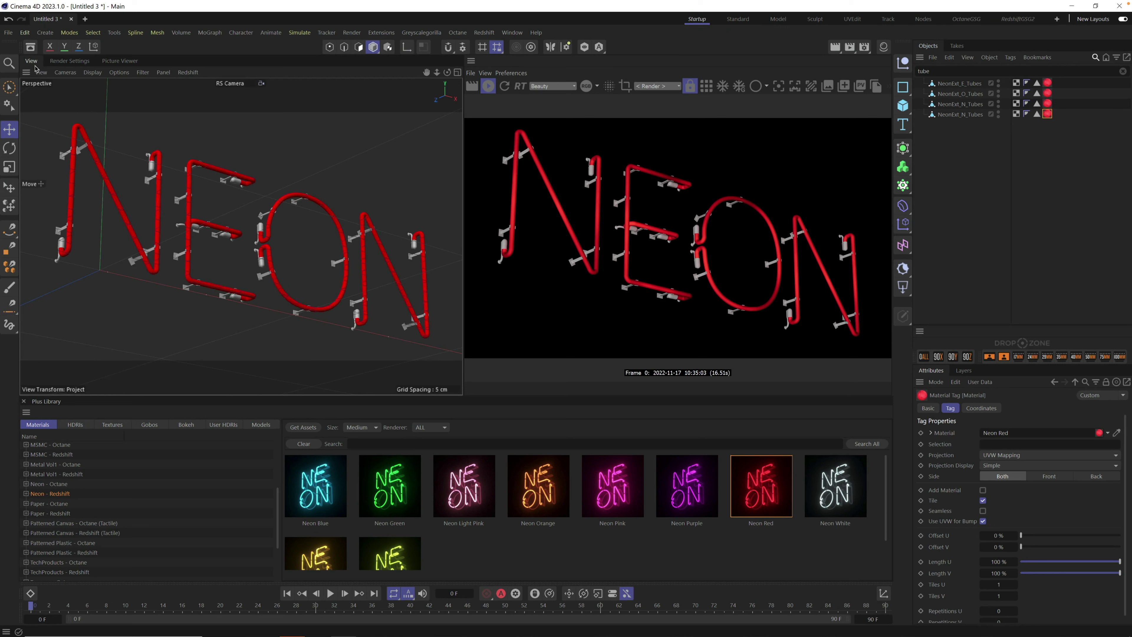
- Add a Redshift dome light, clear the object filter, and set the light's intensity to 0
{"action": "left_click", "coordinate": [485, 34]}
{"action": "mouse_move", "coordinate": [498, 63]}
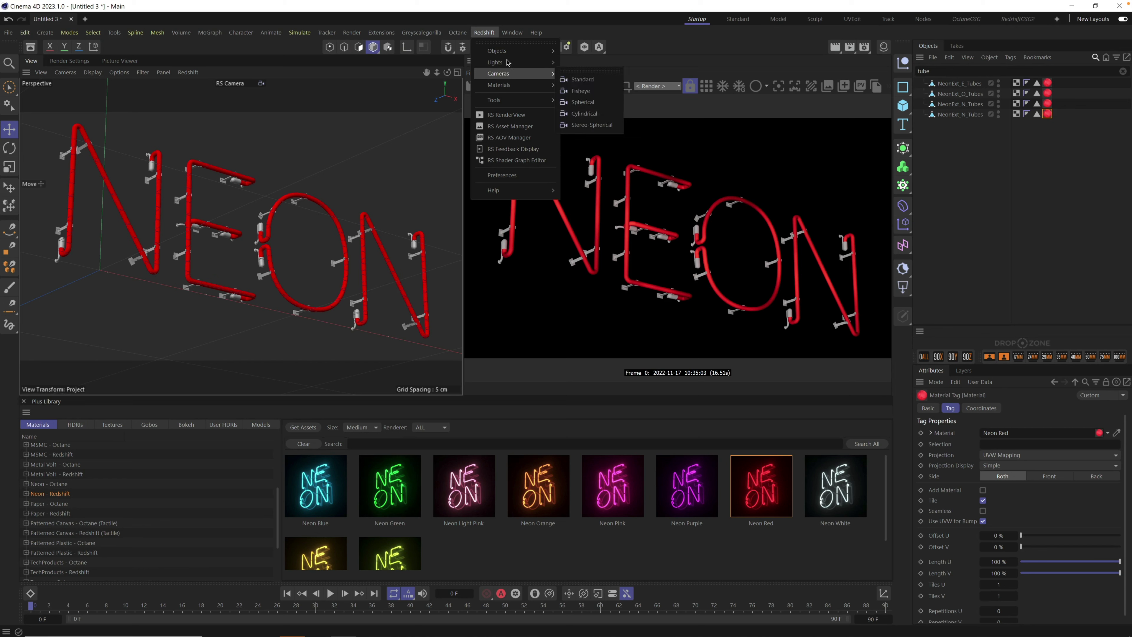
{"action": "left_click", "coordinate": [598, 115]}
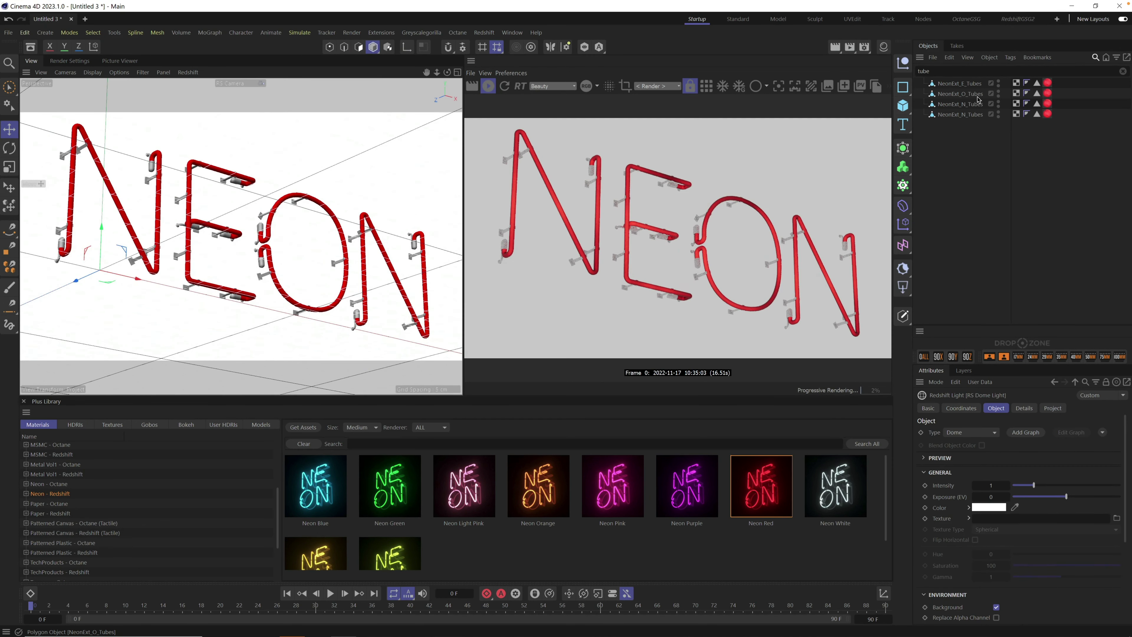
{"action": "left_click", "coordinate": [1123, 71]}
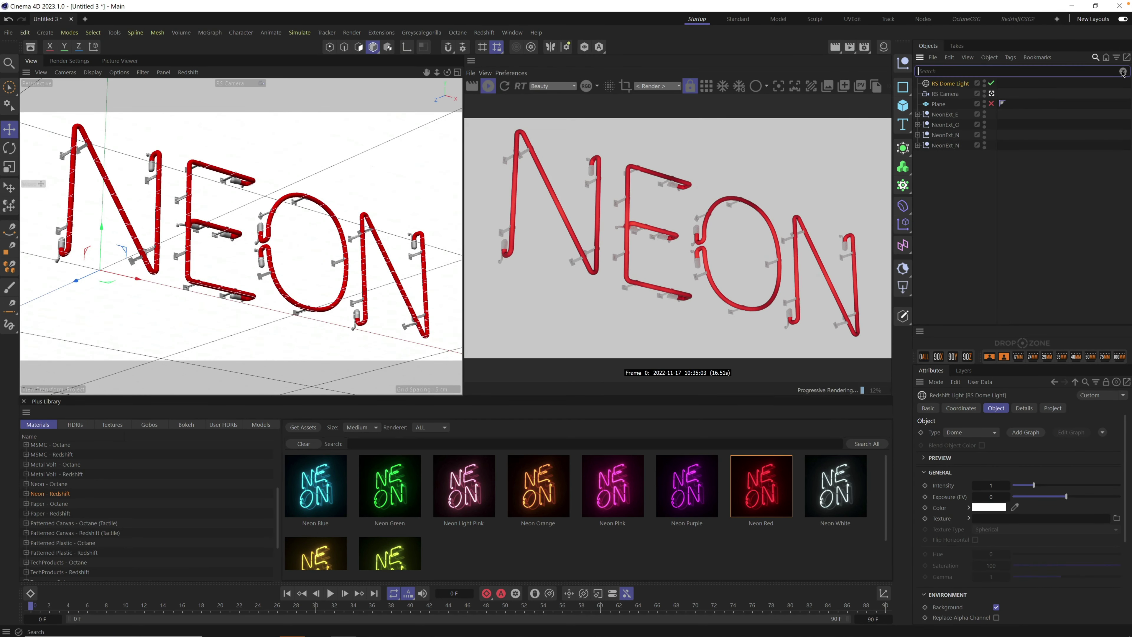
{"action": "left_click_drag", "start_coordinate": [1028, 488], "coordinate": [990, 487]}
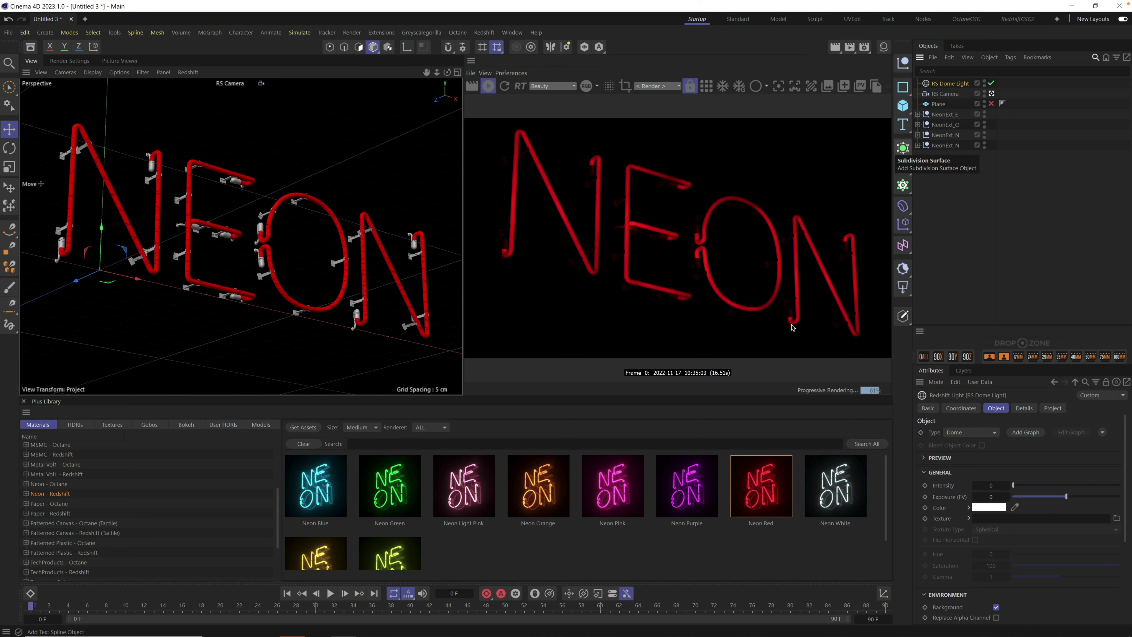
- Create a Redshift Standard material, apply it to the Plane behind the letters, and enable the plane
{"action": "left_click", "coordinate": [943, 107]}
{"action": "left_click", "coordinate": [884, 46]}
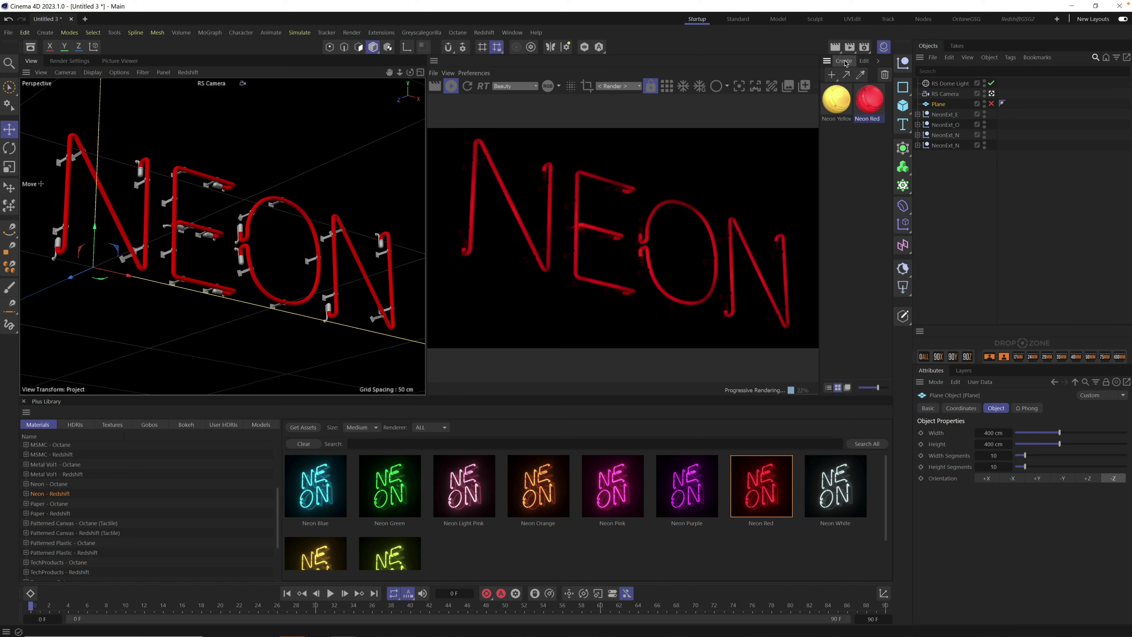
{"action": "left_click", "coordinate": [844, 61]}
{"action": "mouse_move", "coordinate": [918, 114]}
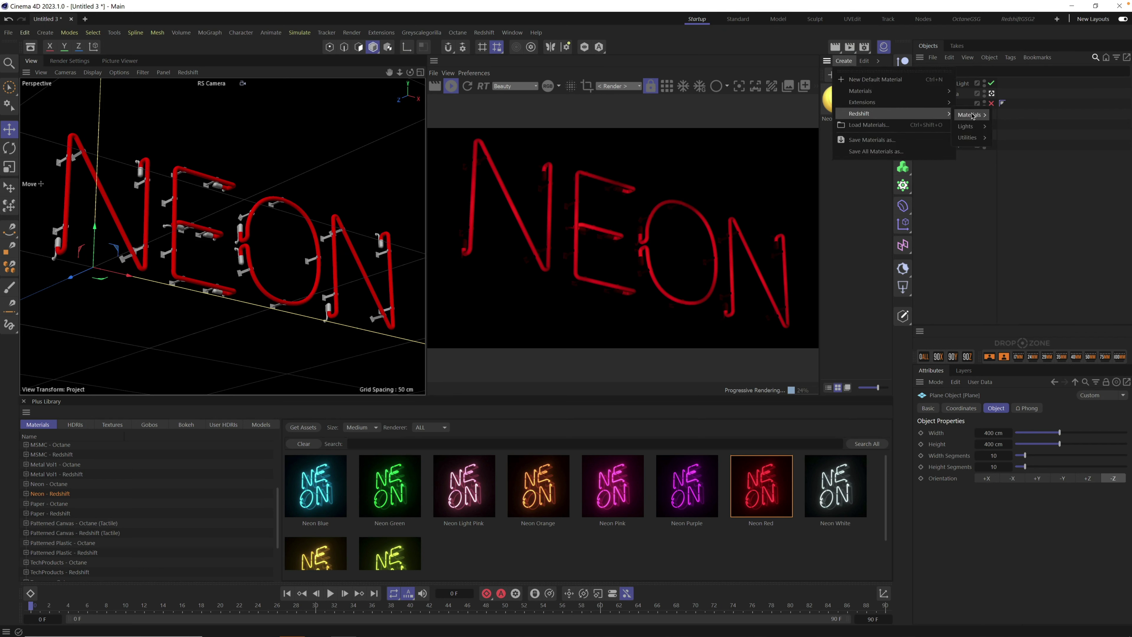
{"action": "mouse_move", "coordinate": [974, 116]}
{"action": "left_click", "coordinate": [1012, 118]}
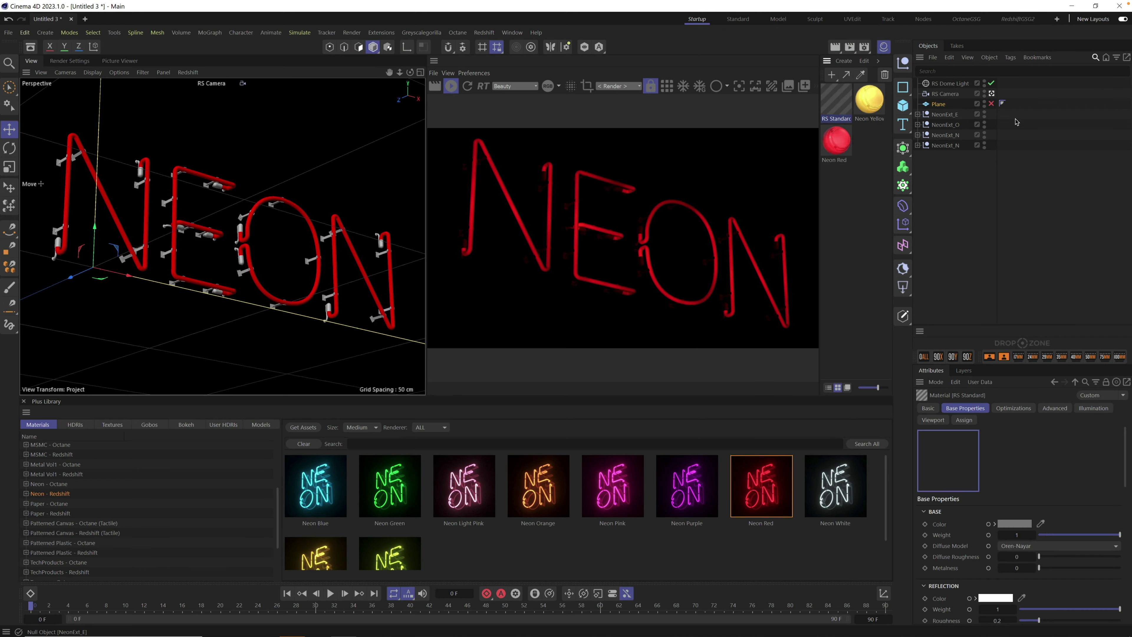
{"action": "left_click_drag", "start_coordinate": [836, 100], "coordinate": [940, 106]}
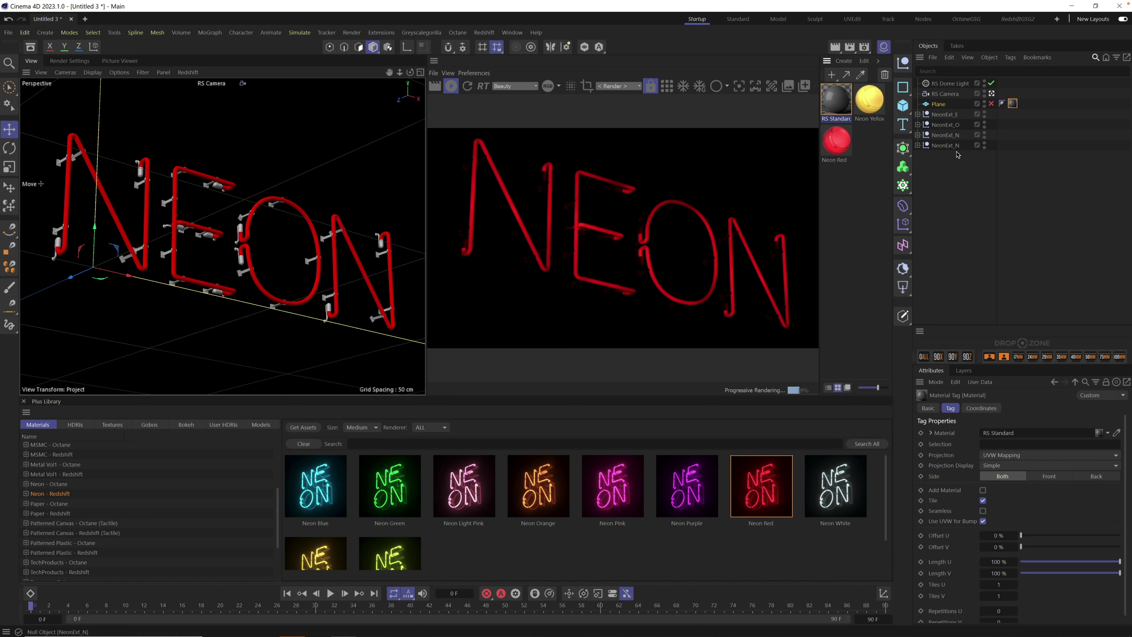
{"action": "left_click", "coordinate": [941, 106]}
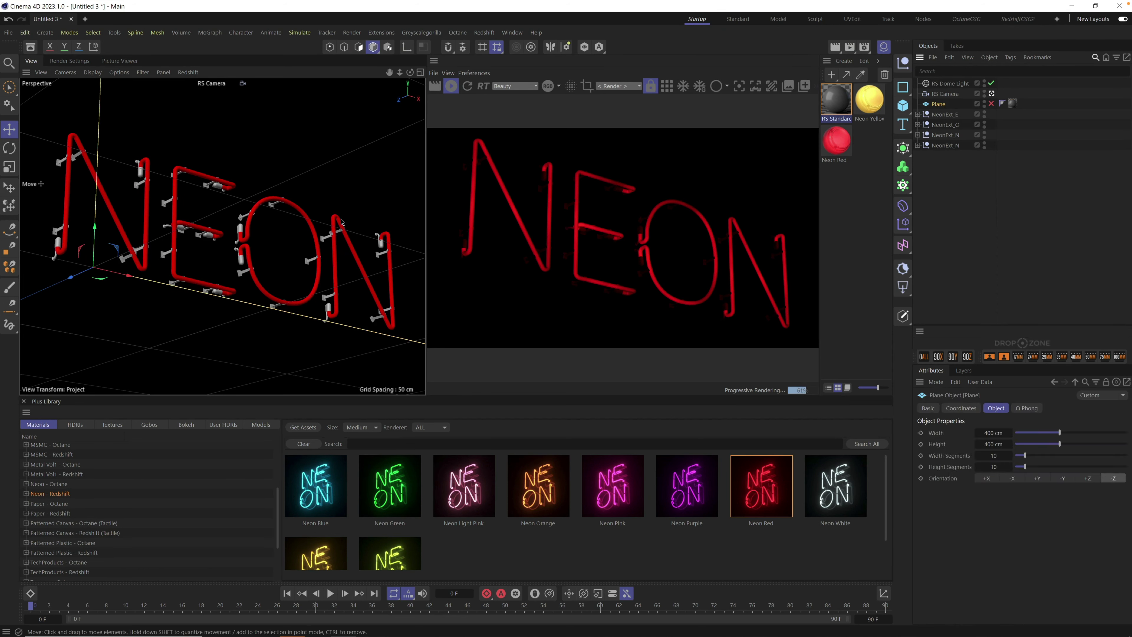
{"action": "left_click", "coordinate": [991, 104]}
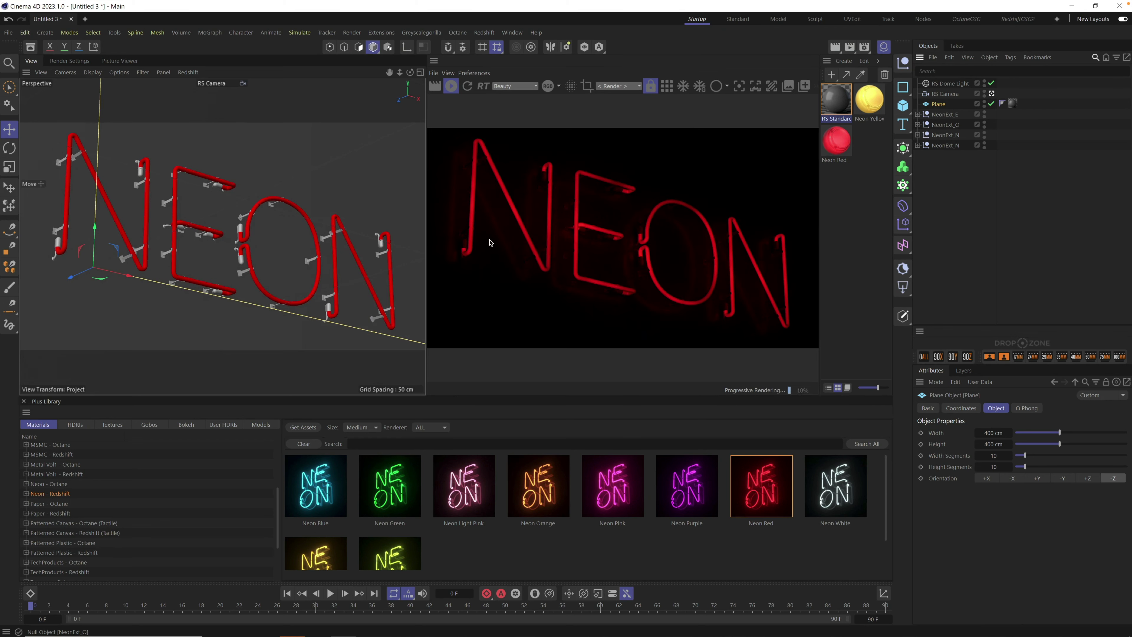
- Set the plane material's reflection IOR to 2.262 and its reflection roughness to 0.19
{"action": "left_click_drag", "start_coordinate": [420, 213], "coordinate": [215, 267], "text": "alt"}
{"action": "scroll", "coordinate": [215, 266], "scroll_direction": "up", "scroll_amount": 3}
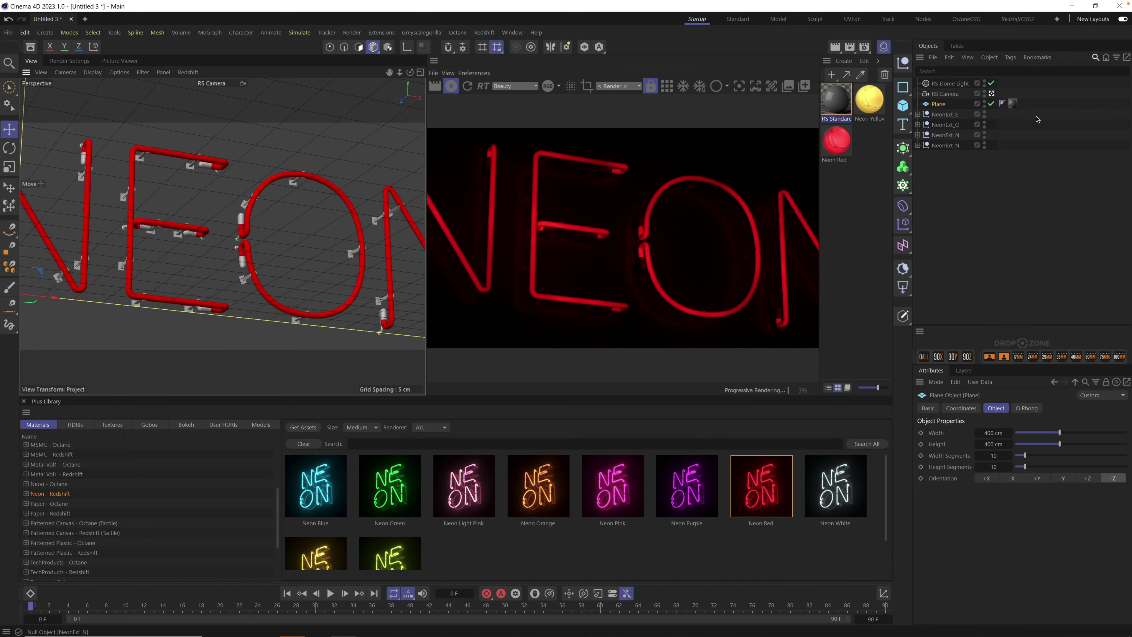
{"action": "left_click", "coordinate": [1013, 103]}
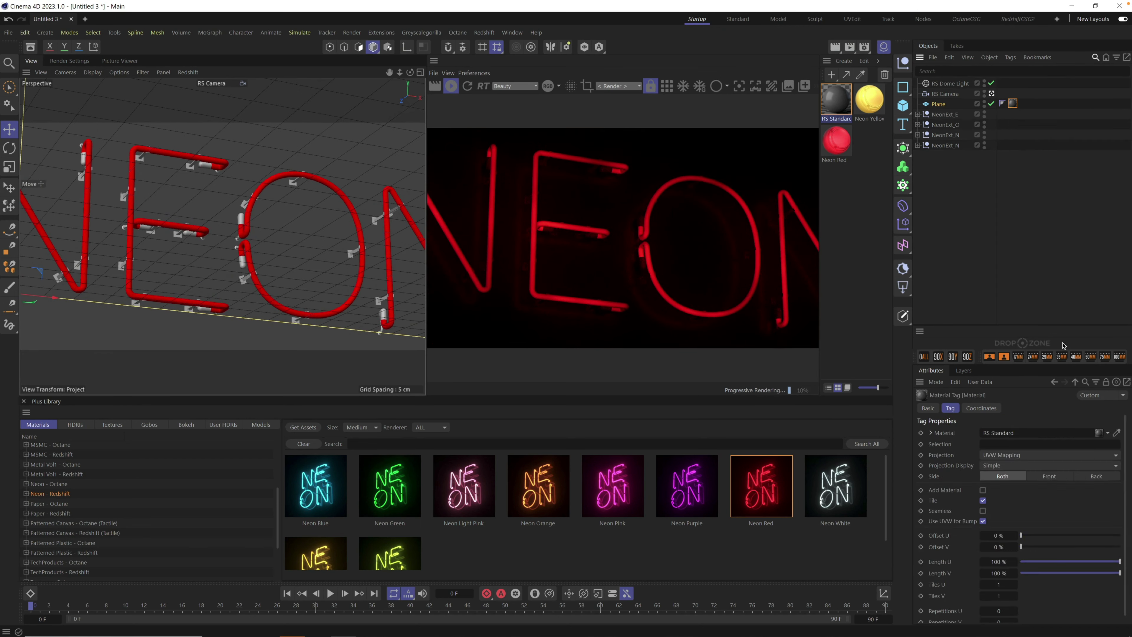
{"action": "double_click", "coordinate": [1014, 104]}
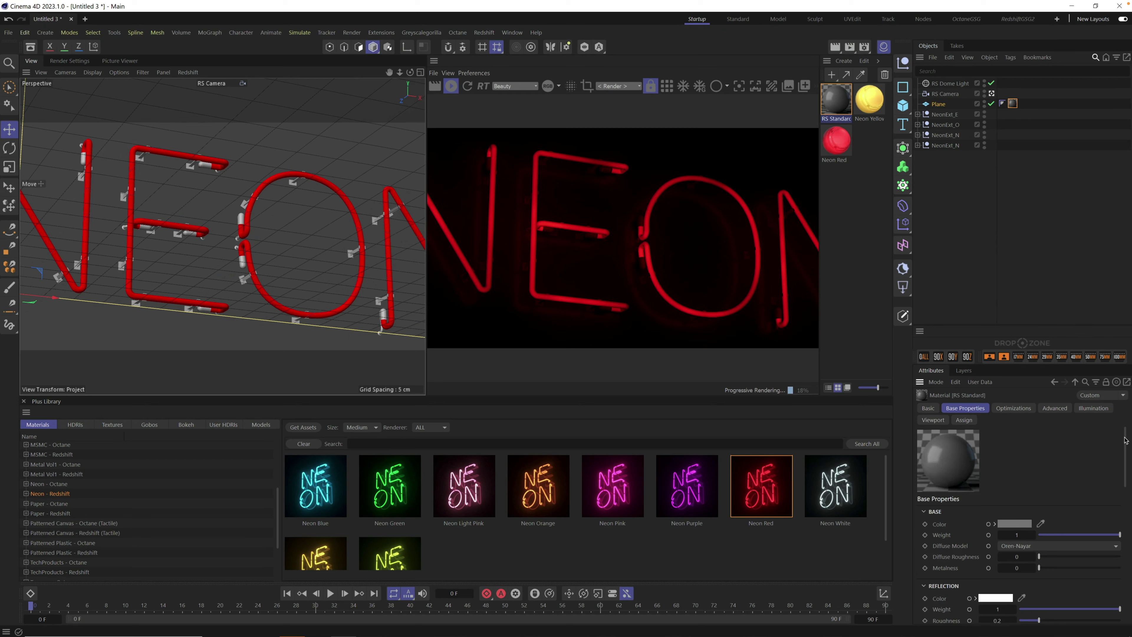
{"action": "scroll", "coordinate": [1125, 440], "scroll_direction": "down", "scroll_amount": 3}
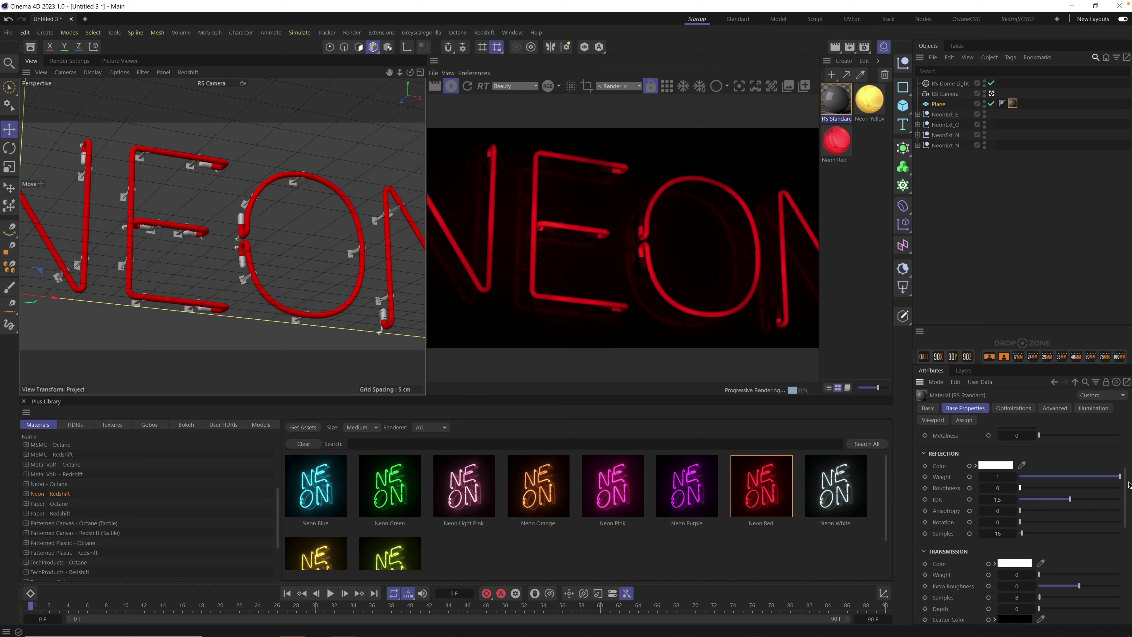
{"action": "mouse_move", "coordinate": [1126, 489]}
{"action": "left_mouse_down"}
{"action": "mouse_move", "coordinate": [1128, 508]}
{"action": "mouse_move", "coordinate": [1128, 495]}
{"action": "left_mouse_up"}
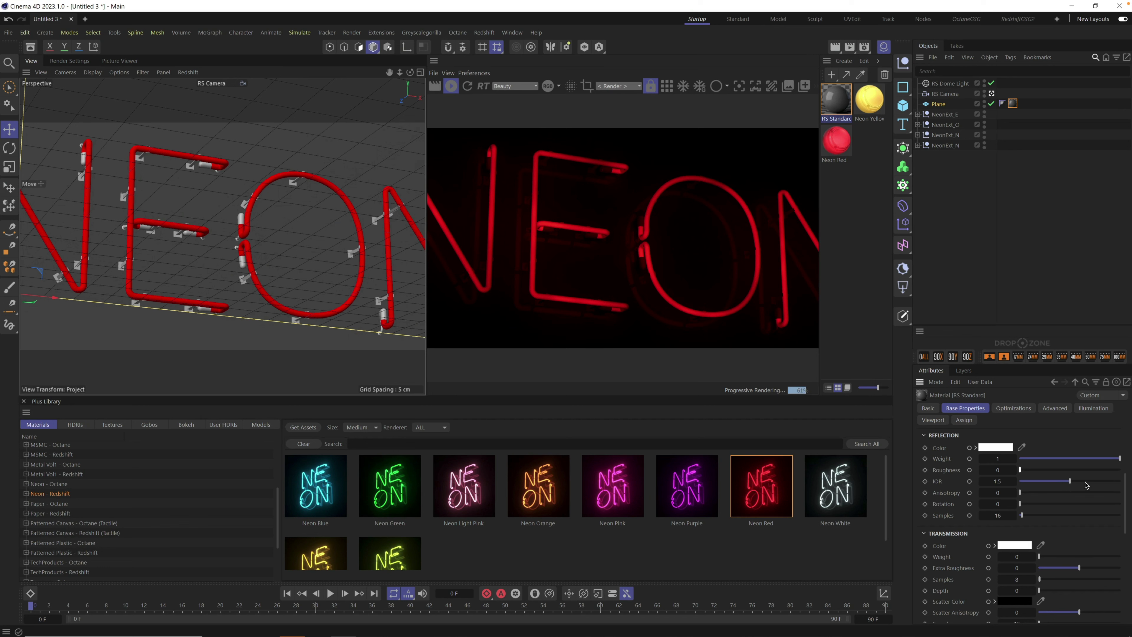
{"action": "left_click_drag", "start_coordinate": [1085, 482], "coordinate": [1094, 481]}
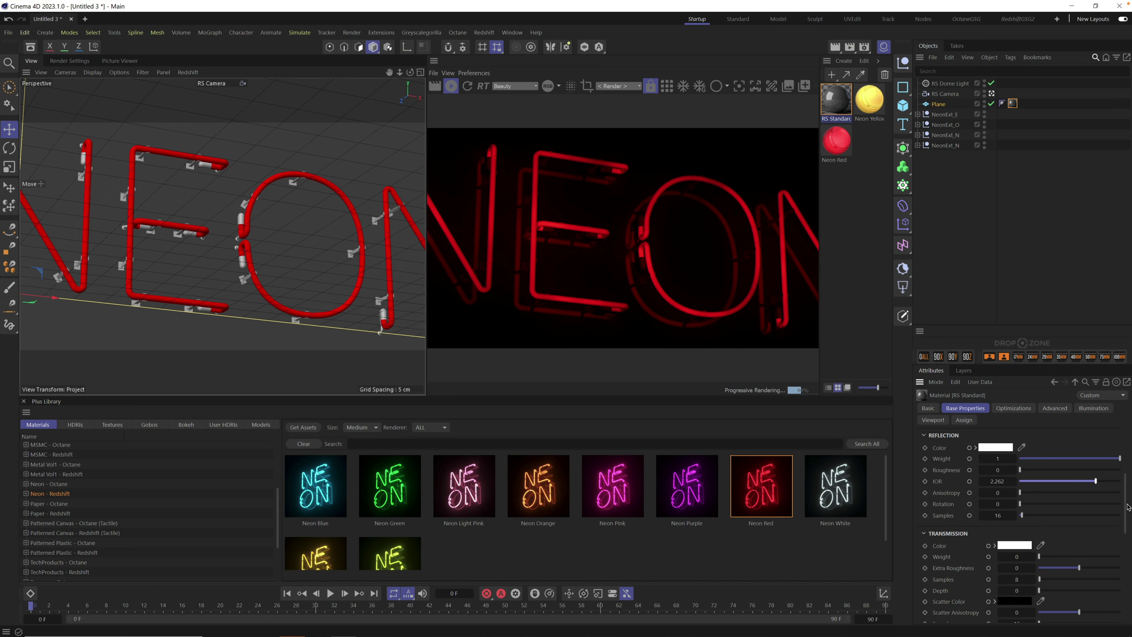
{"action": "scroll", "coordinate": [1128, 507], "scroll_direction": "up", "scroll_amount": 2}
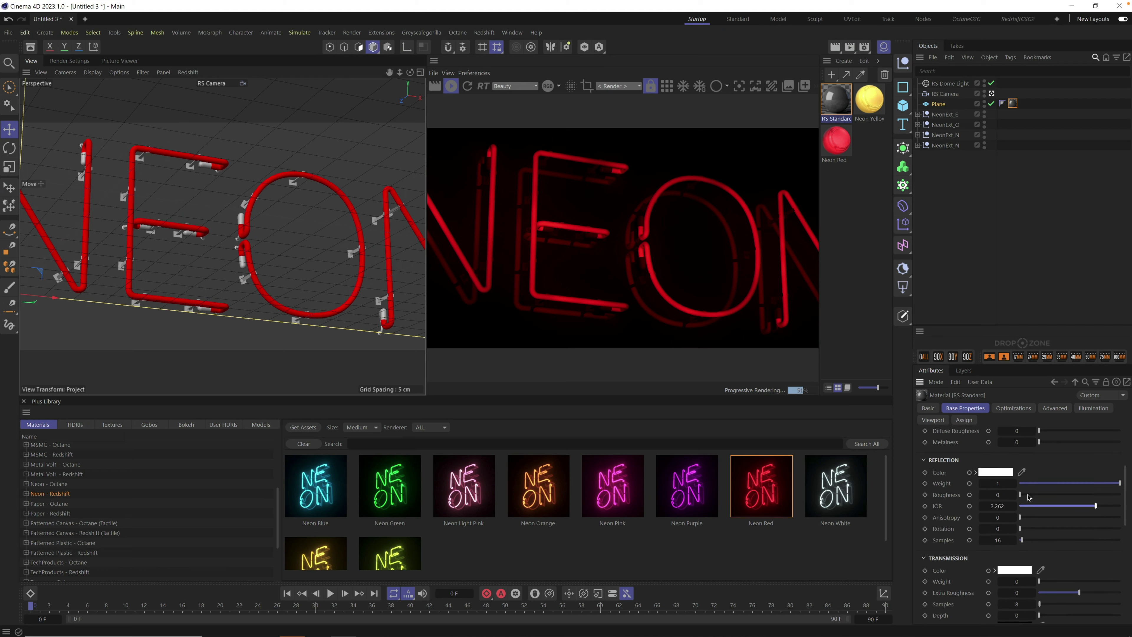
{"action": "left_click_drag", "start_coordinate": [1028, 496], "coordinate": [1042, 496]}
{"action": "left_click_drag", "start_coordinate": [1047, 498], "coordinate": [1037, 498]}
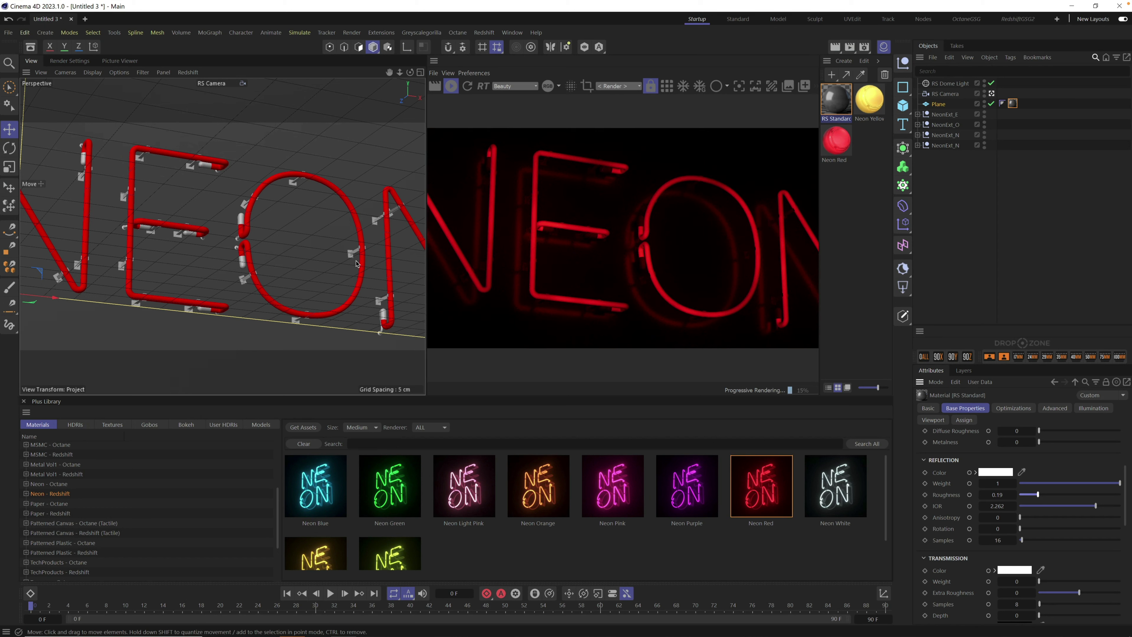
- Open the Neon Red material's shader graph and raise the Greyscalegorilla Neon node's emission weight to 4.772
{"action": "double_click", "coordinate": [836, 140]}
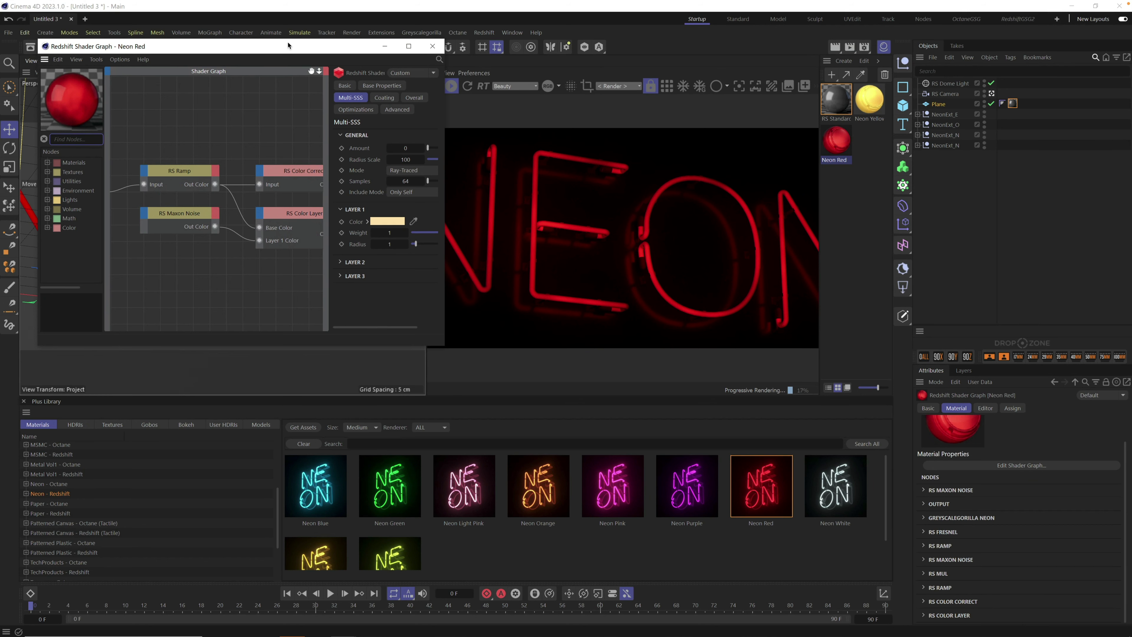
{"action": "left_click_drag", "start_coordinate": [288, 47], "coordinate": [284, 57]}
{"action": "type", "text": "1"}
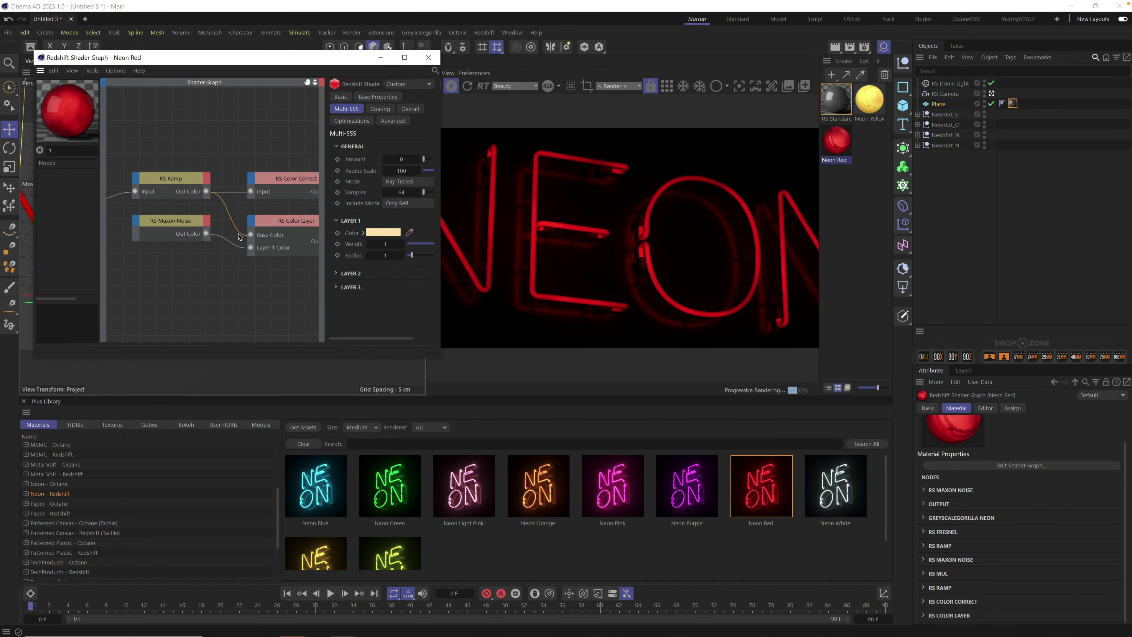
{"action": "middle_click_drag", "start_coordinate": [260, 272], "coordinate": [121, 272]}
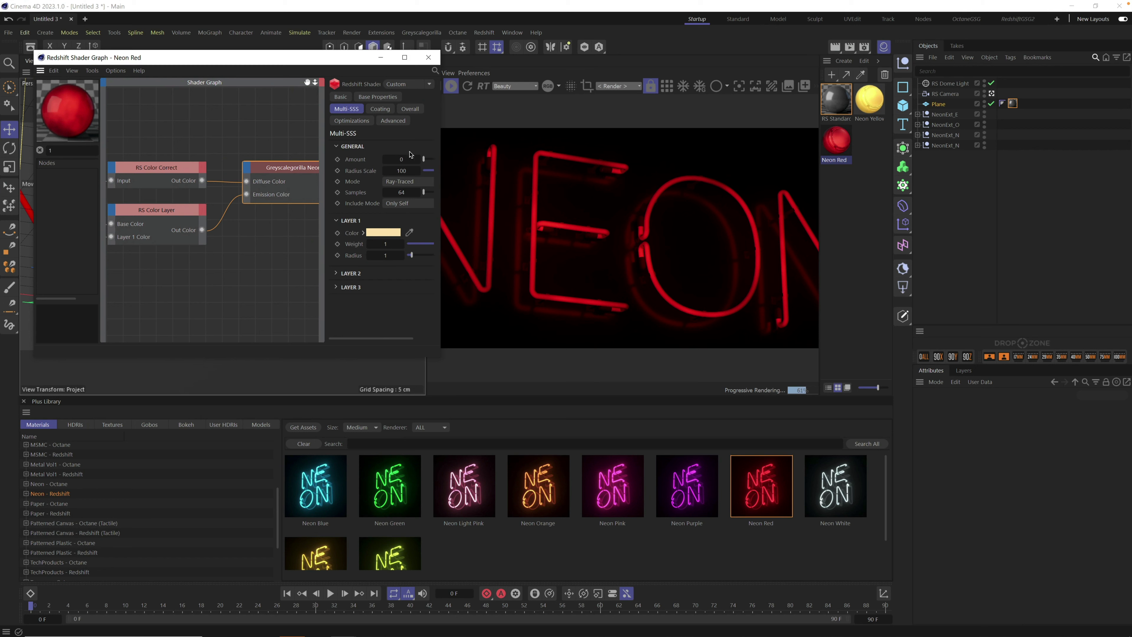
{"action": "left_click", "coordinate": [410, 109]}
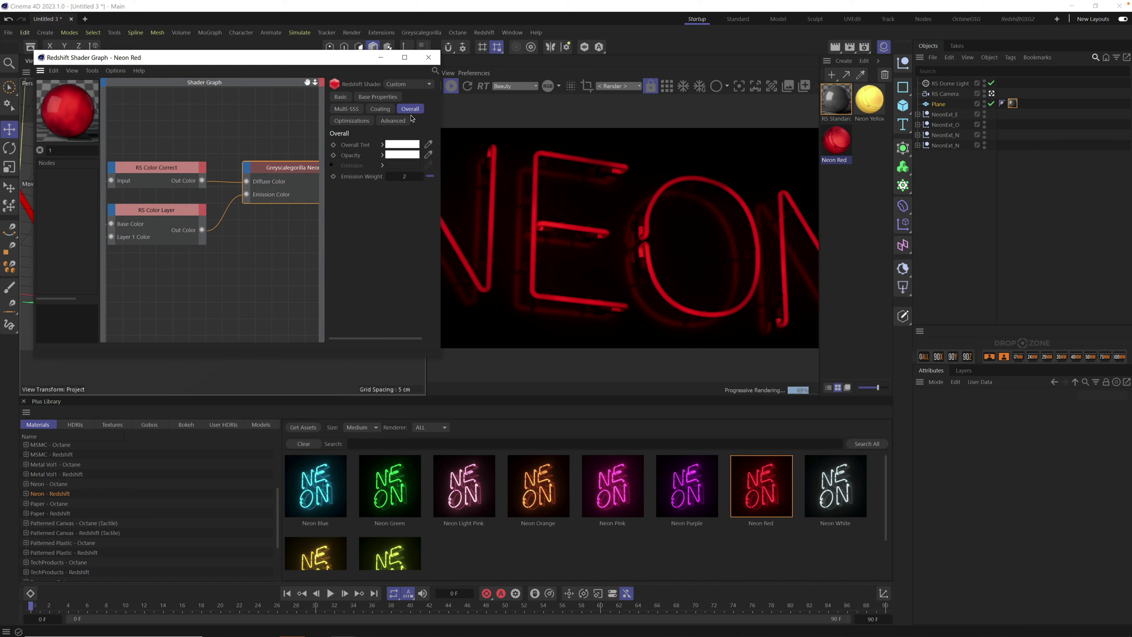
{"action": "left_click_drag", "start_coordinate": [406, 180], "coordinate": [337, 184]}
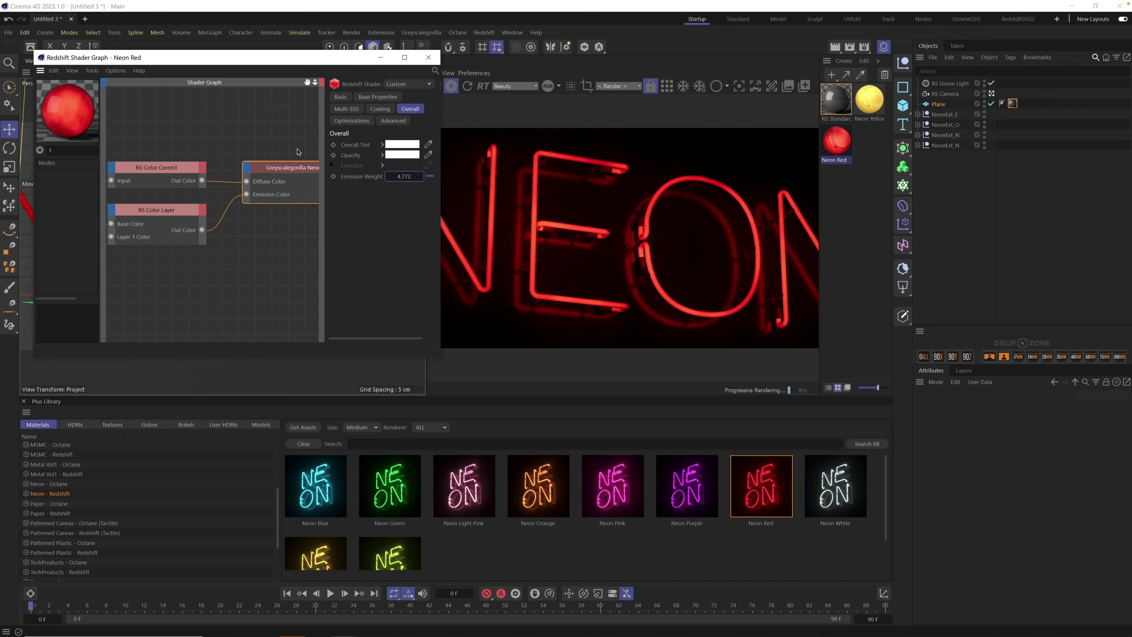
- Reframe the RS Camera to fit the whole NEON sign and close the Neon Red shader graph
{"action": "left_click_drag", "start_coordinate": [316, 61], "coordinate": [242, 321]}
{"action": "scroll", "coordinate": [224, 236], "scroll_direction": "down", "scroll_amount": 1}
{"action": "scroll", "coordinate": [219, 238], "scroll_direction": "down", "scroll_amount": 2}
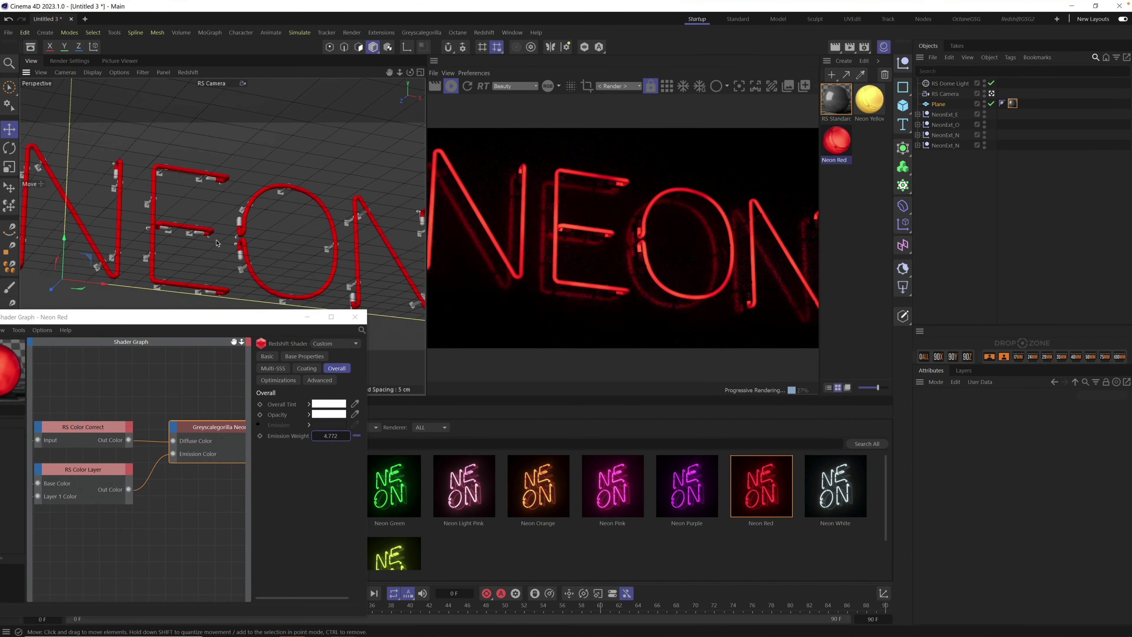
{"action": "left_click_drag", "start_coordinate": [206, 239], "coordinate": [212, 201], "text": "alt"}
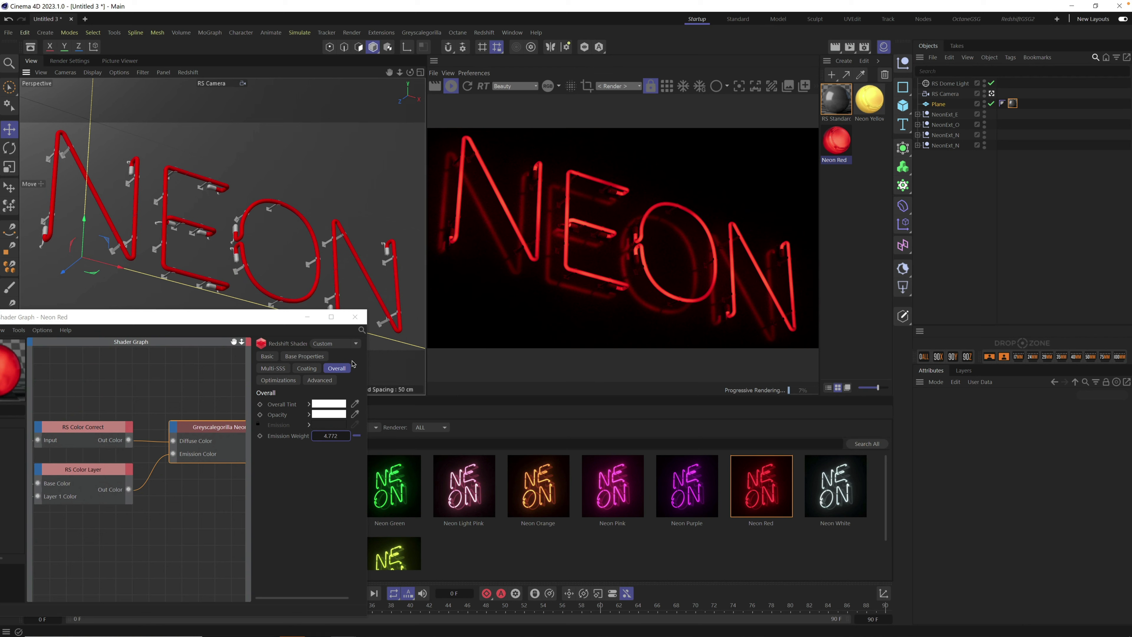
{"action": "left_click_drag", "start_coordinate": [245, 322], "coordinate": [261, 370]}
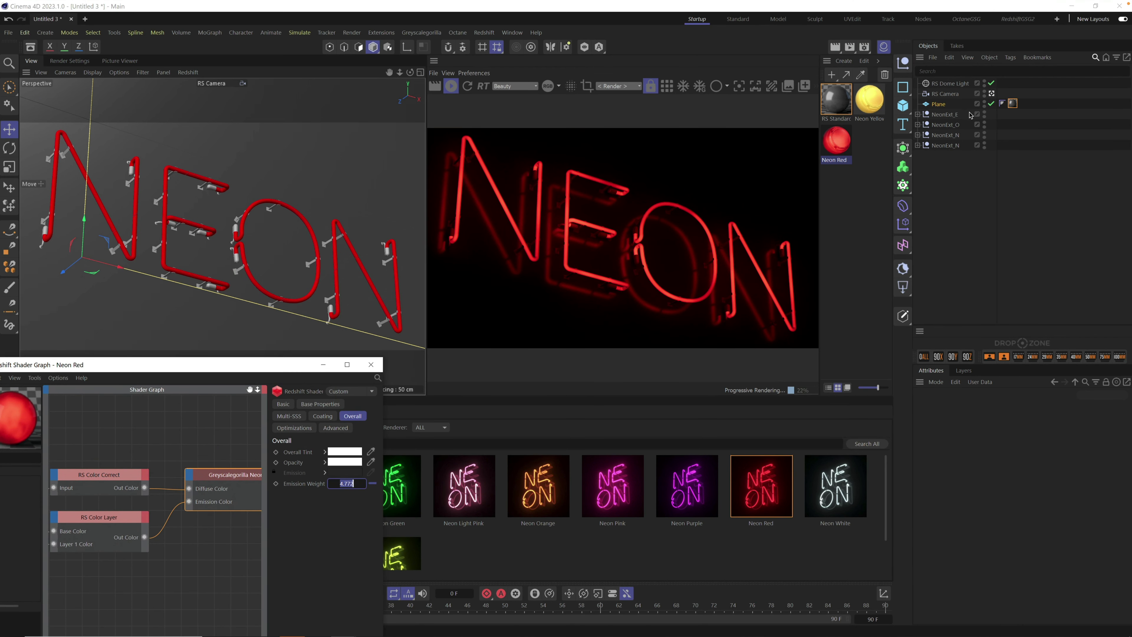
{"action": "left_click", "coordinate": [374, 363]}
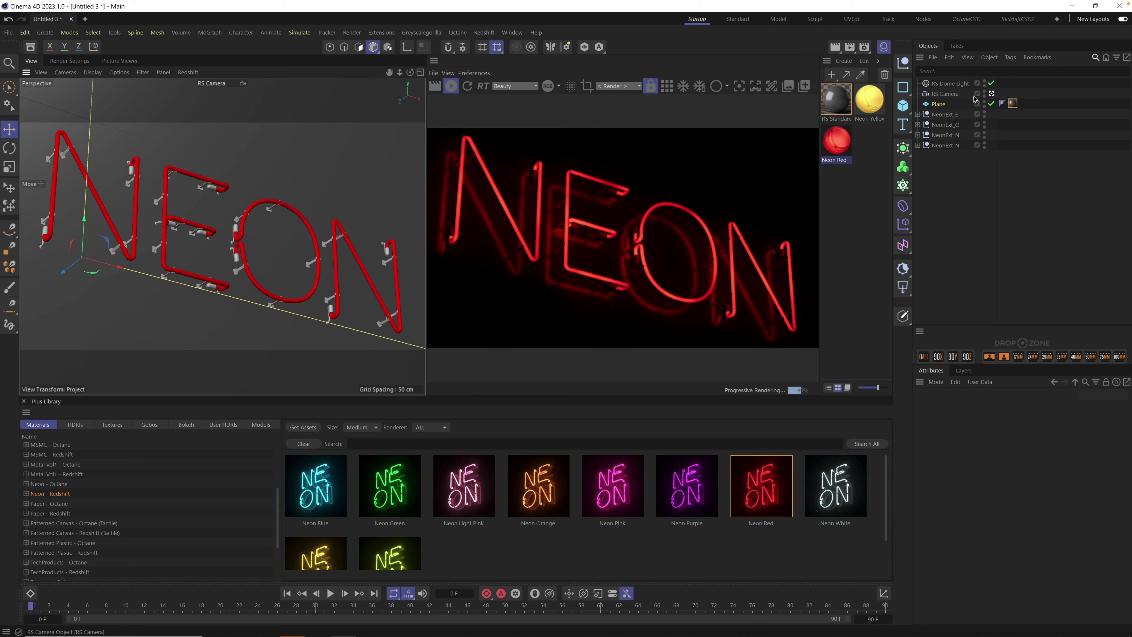
- Examine the RS Camera's optical, color correction and lens effects settings, including bloom and flare
{"action": "left_click", "coordinate": [954, 94]}
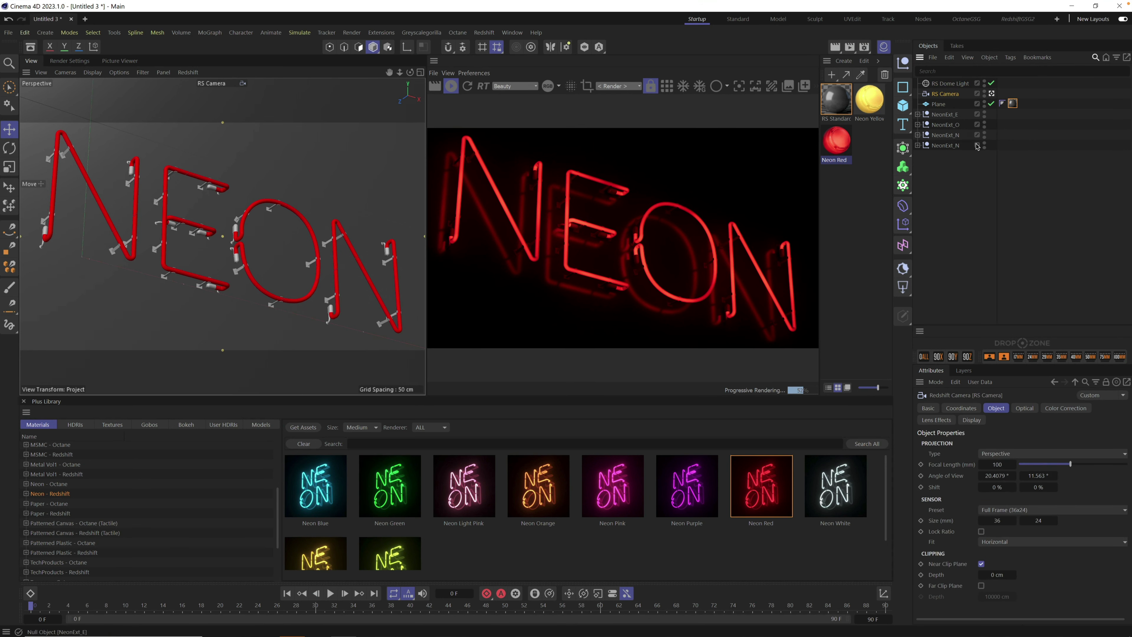
{"action": "left_click", "coordinate": [1066, 408]}
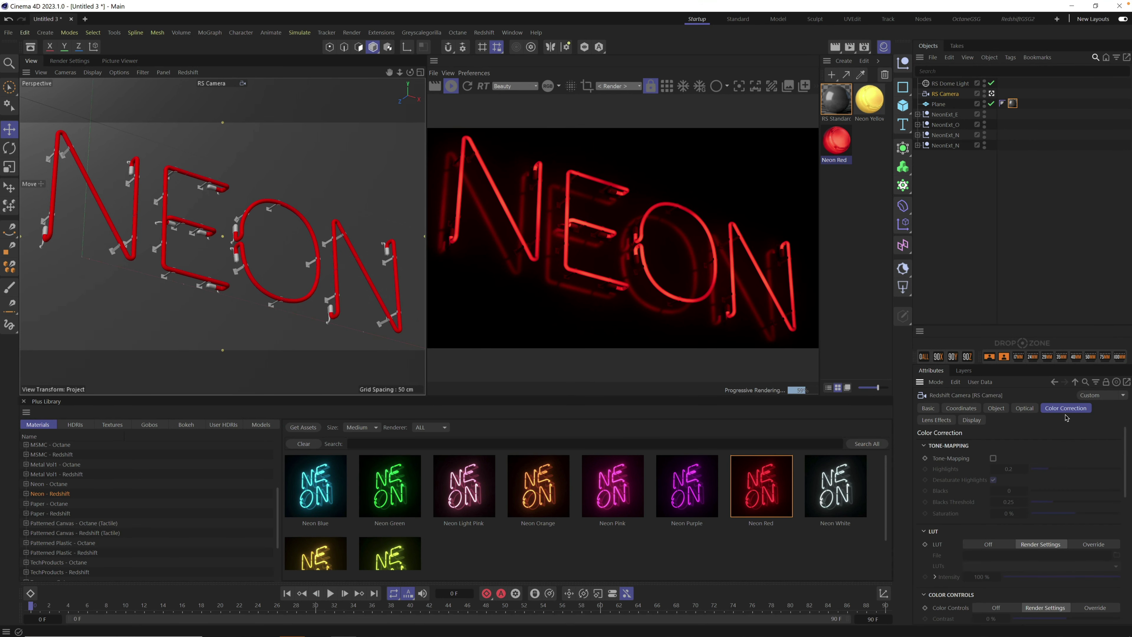
{"action": "left_click", "coordinate": [1027, 410]}
{"action": "left_click", "coordinate": [1062, 409]}
{"action": "mouse_move", "coordinate": [1127, 463]}
{"action": "left_mouse_down"}
{"action": "mouse_move", "coordinate": [1131, 488]}
{"action": "mouse_move", "coordinate": [1129, 463]}
{"action": "left_mouse_up"}
{"action": "left_click", "coordinate": [935, 421]}
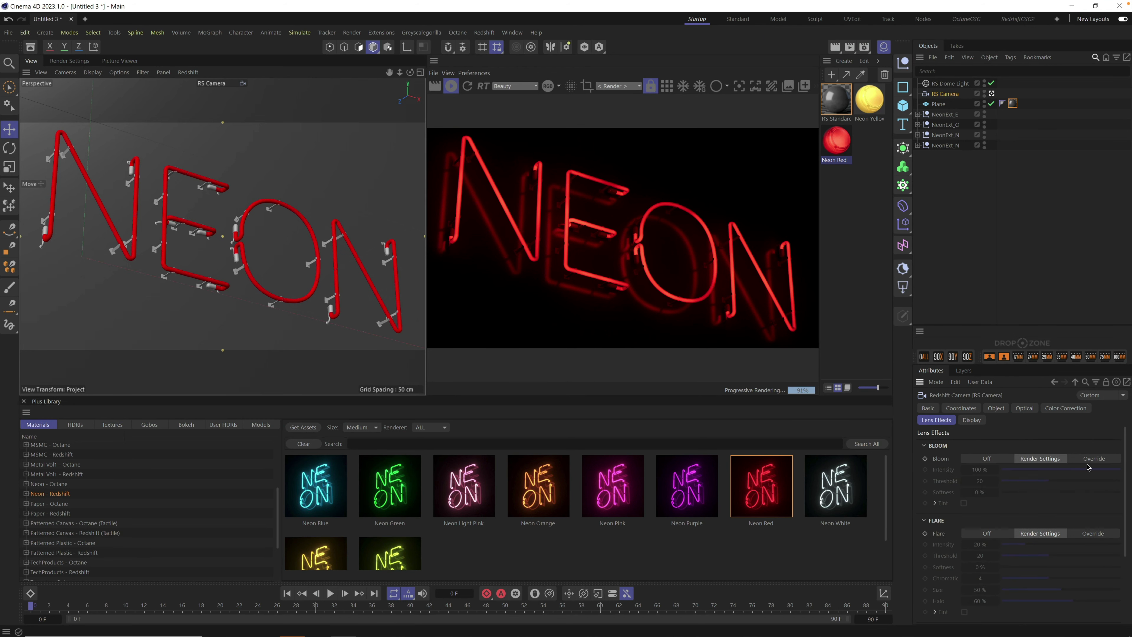
{"action": "scroll", "coordinate": [1122, 448], "scroll_direction": "down", "scroll_amount": 2}
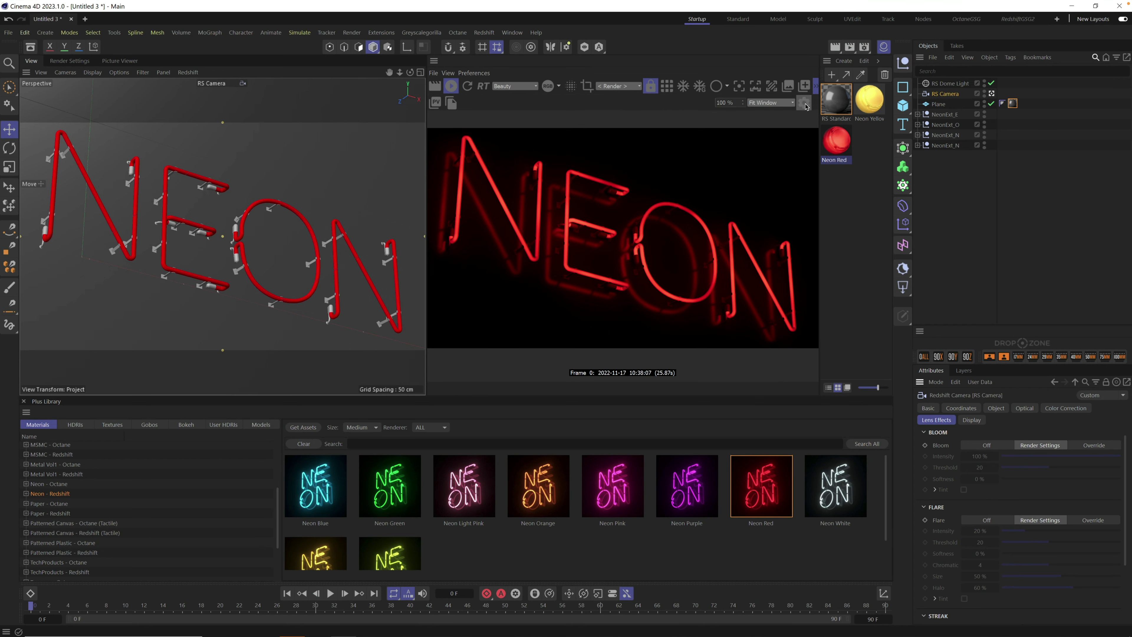
- Show the render view's display and post-effect settings and expand the Bloom controls
{"action": "left_click", "coordinate": [805, 103]}
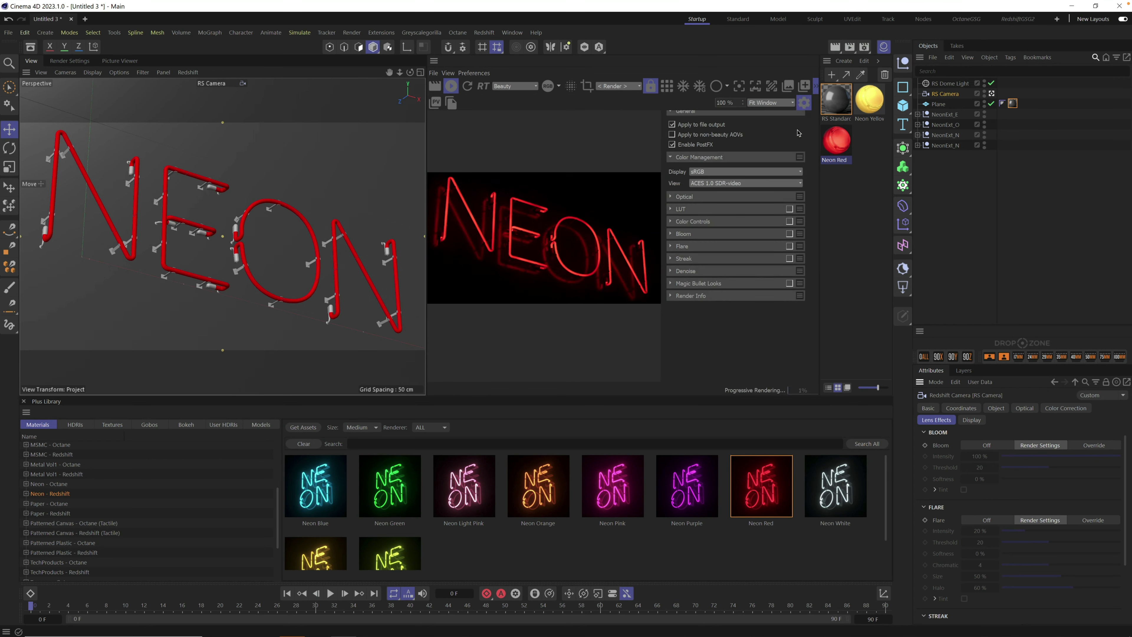
{"action": "left_click", "coordinate": [670, 221]}
{"action": "left_click", "coordinate": [670, 222]}
{"action": "left_click", "coordinate": [671, 235]}
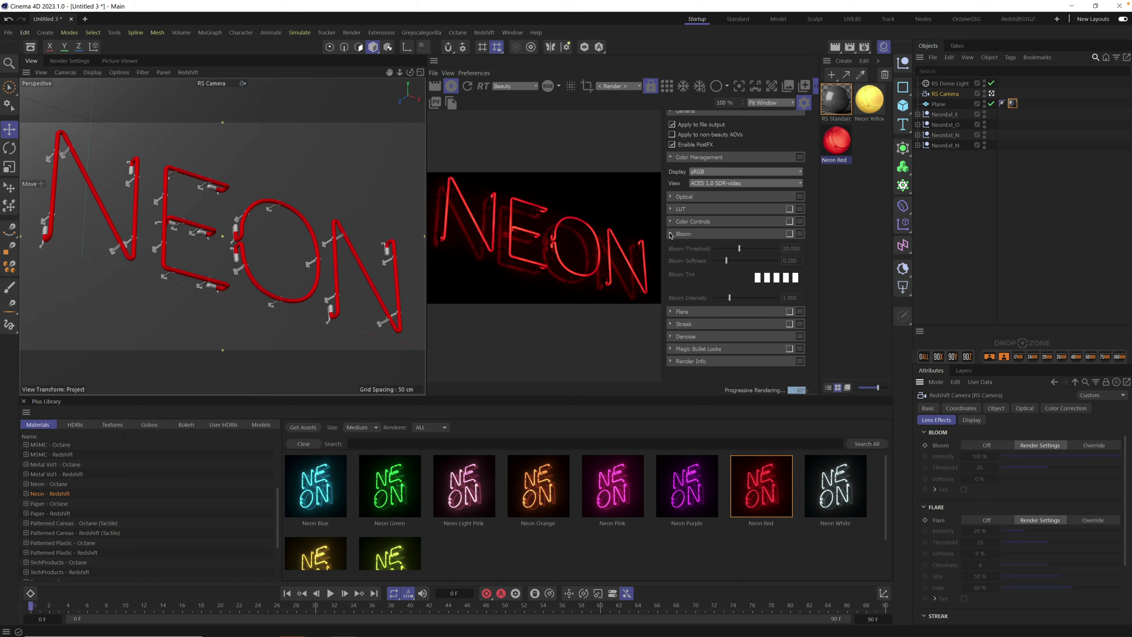
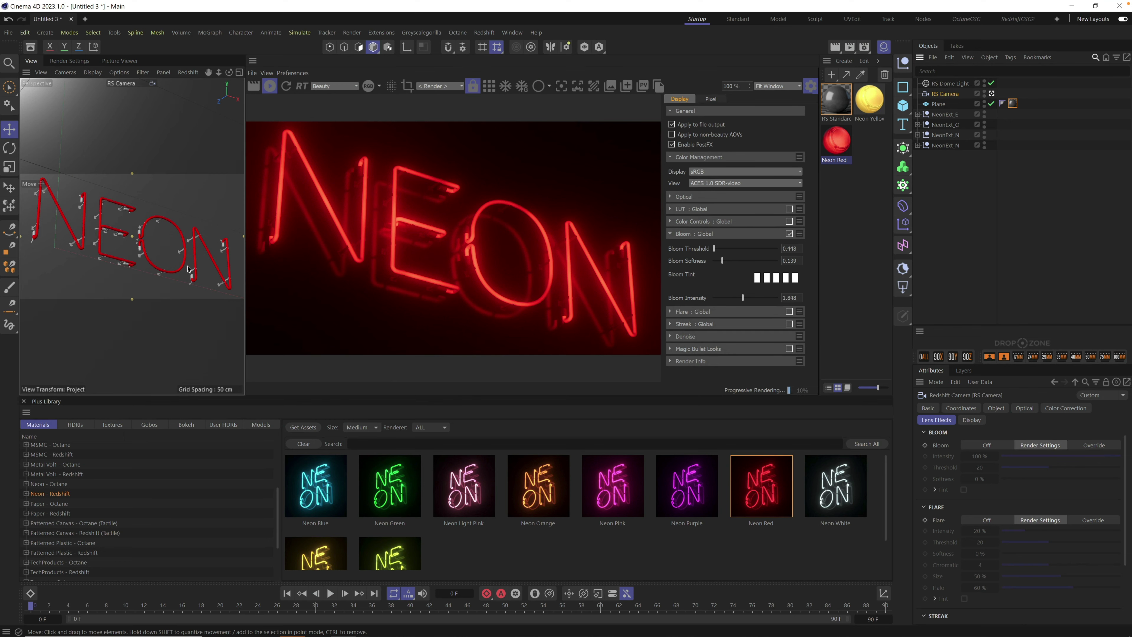
- Hide the material manager and bring the RS Camera closer to the letters E and O
{"action": "left_click", "coordinate": [884, 46]}
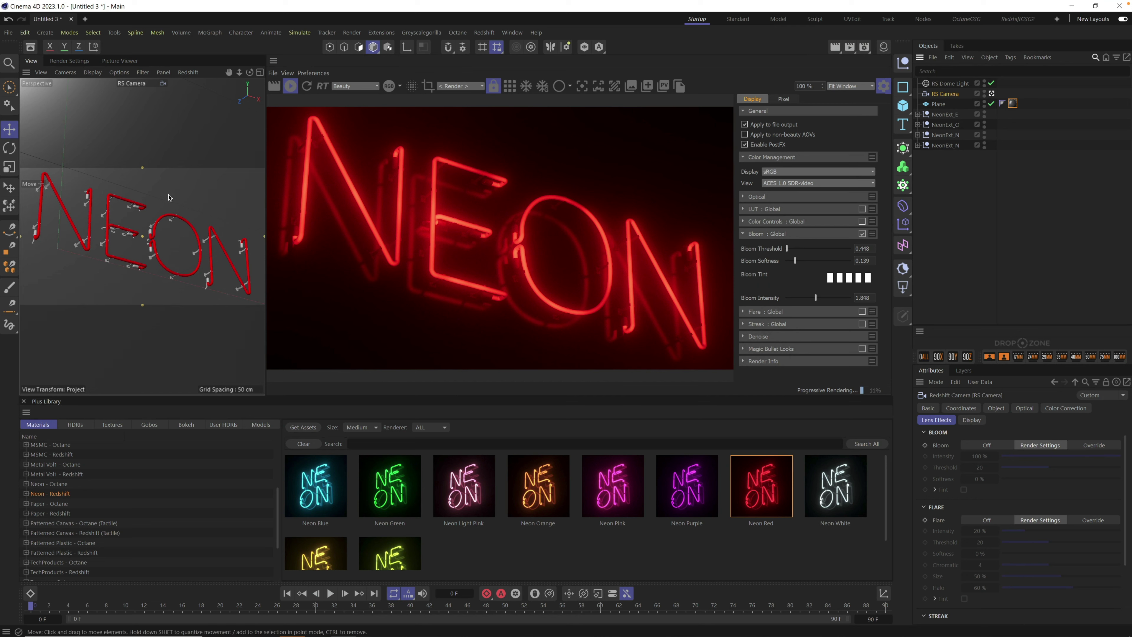
{"action": "left_click_drag", "start_coordinate": [175, 257], "coordinate": [168, 256], "text": "alt"}
{"action": "right_click_drag", "start_coordinate": [166, 254], "coordinate": [208, 254], "text": "alt"}
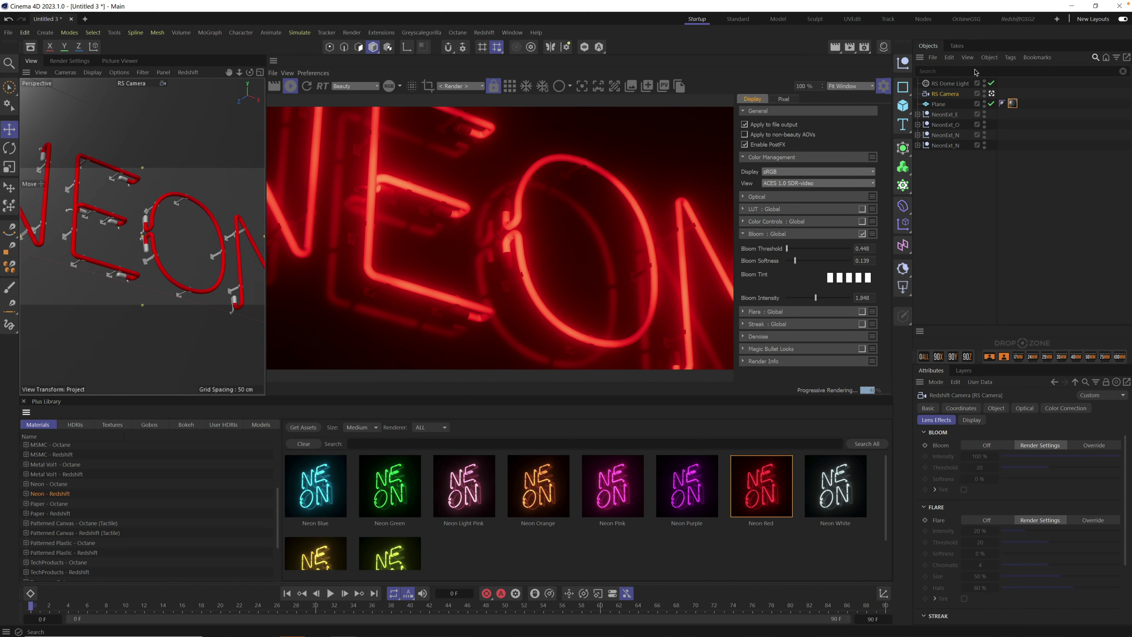
- Search all materials in the Plus Library for "rubber"
{"action": "left_click", "coordinate": [1099, 73]}
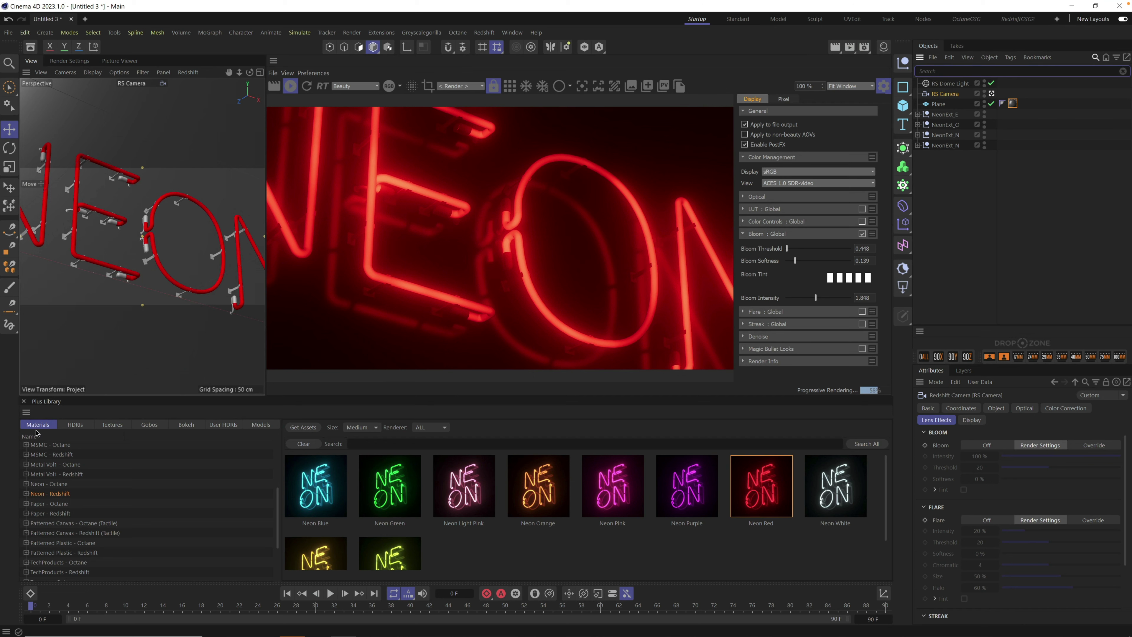
{"action": "scroll", "coordinate": [40, 459], "scroll_direction": "up", "scroll_amount": 4}
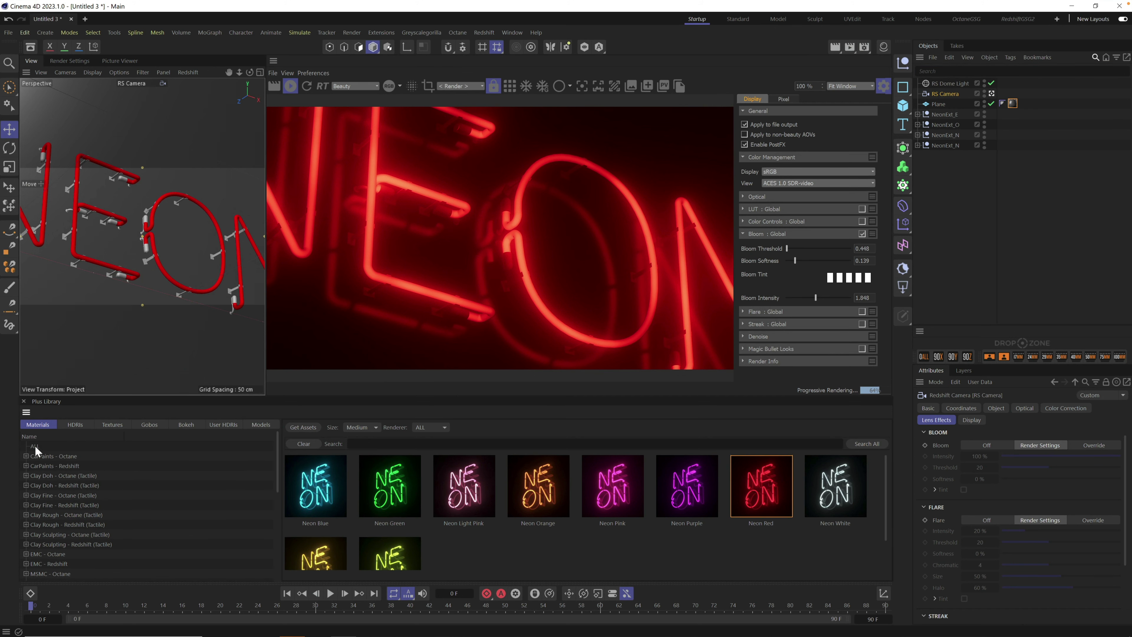
{"action": "left_click", "coordinate": [35, 446]}
{"action": "left_click", "coordinate": [391, 444]}
{"action": "type", "text": "rubber"}
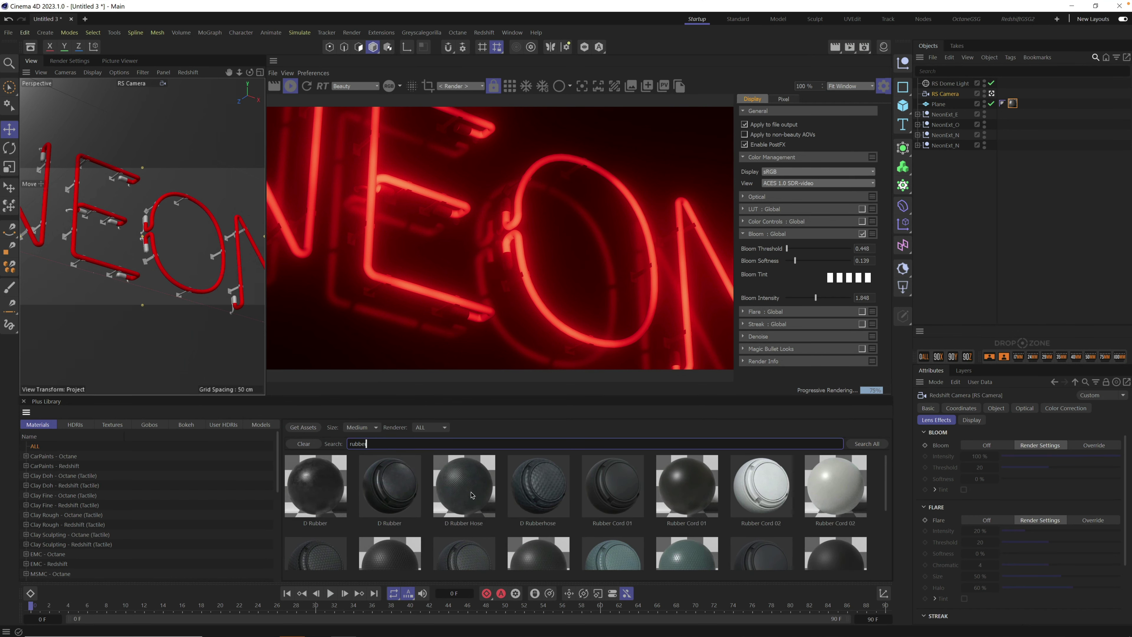
- Limit the rubber materials to the Redshift renderer, show the material manager and add the D Rubber material to the scene
{"action": "left_click", "coordinate": [430, 427]}
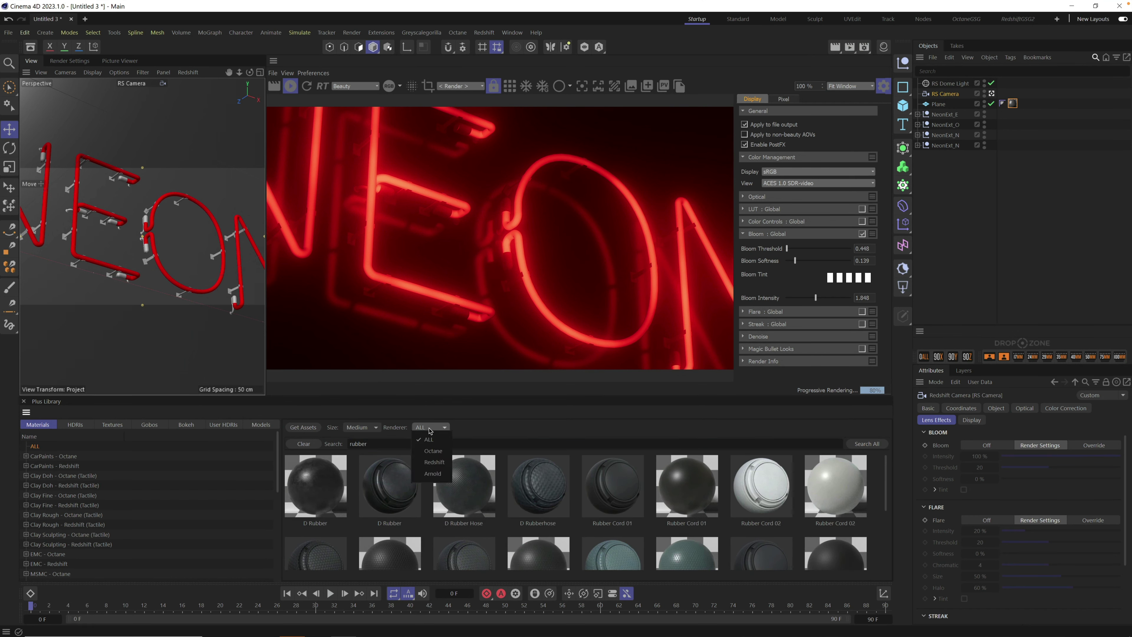
{"action": "left_click", "coordinate": [436, 463]}
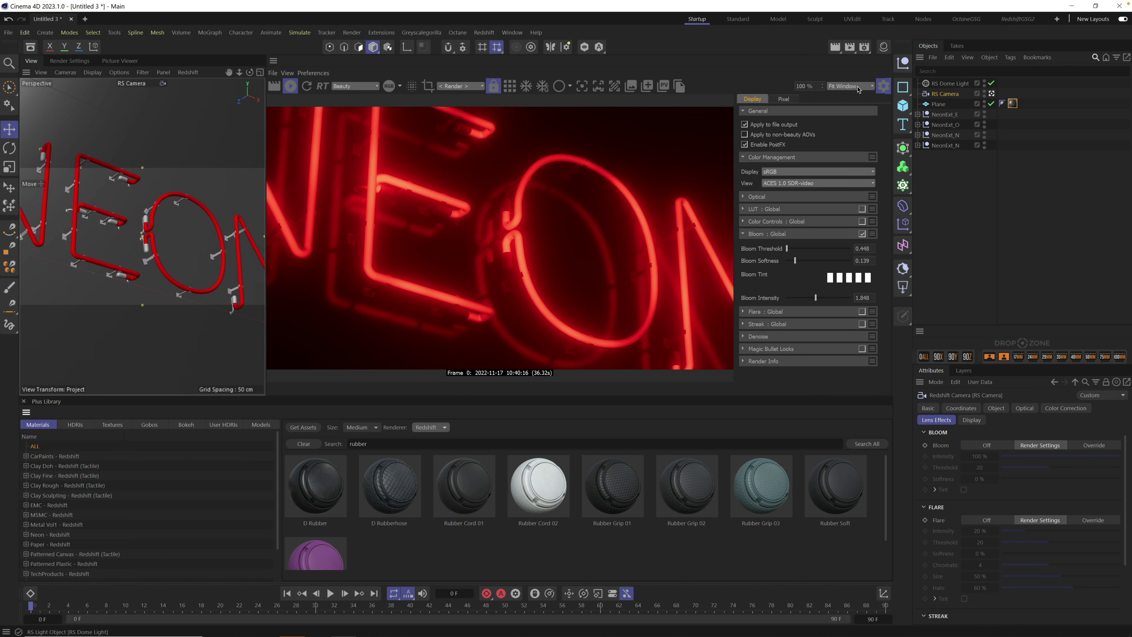
{"action": "key", "text": "shift+F2"}
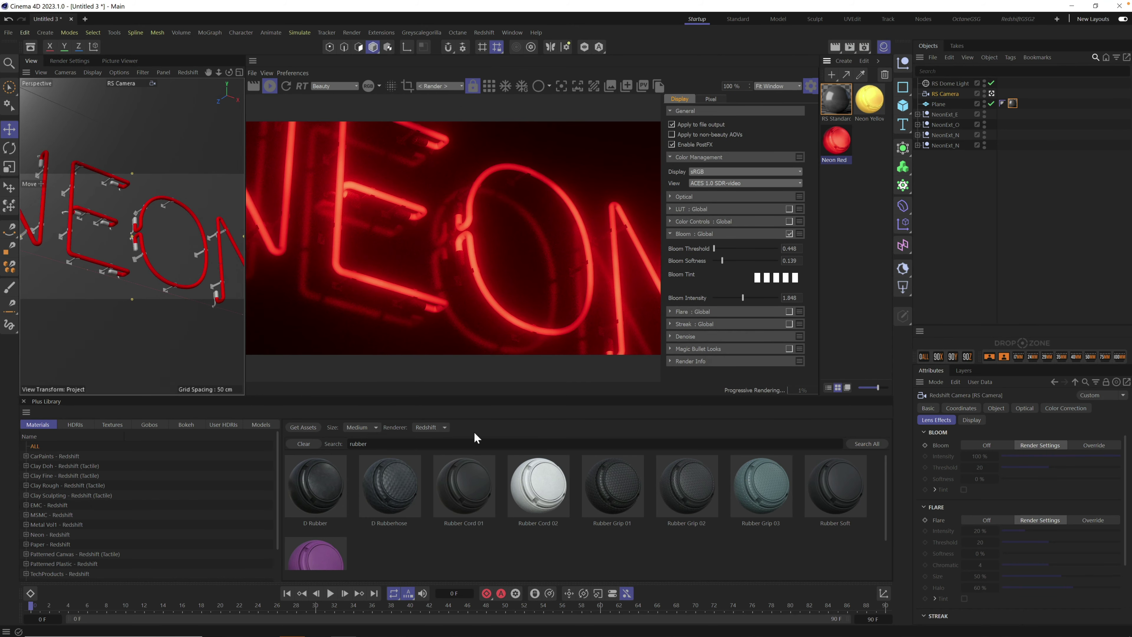
{"action": "double_click", "coordinate": [316, 485]}
- Filter the scene objects by "rubber" and assign the D Rubber material to the rubber parts of all four letters
{"action": "left_click", "coordinate": [918, 125]}
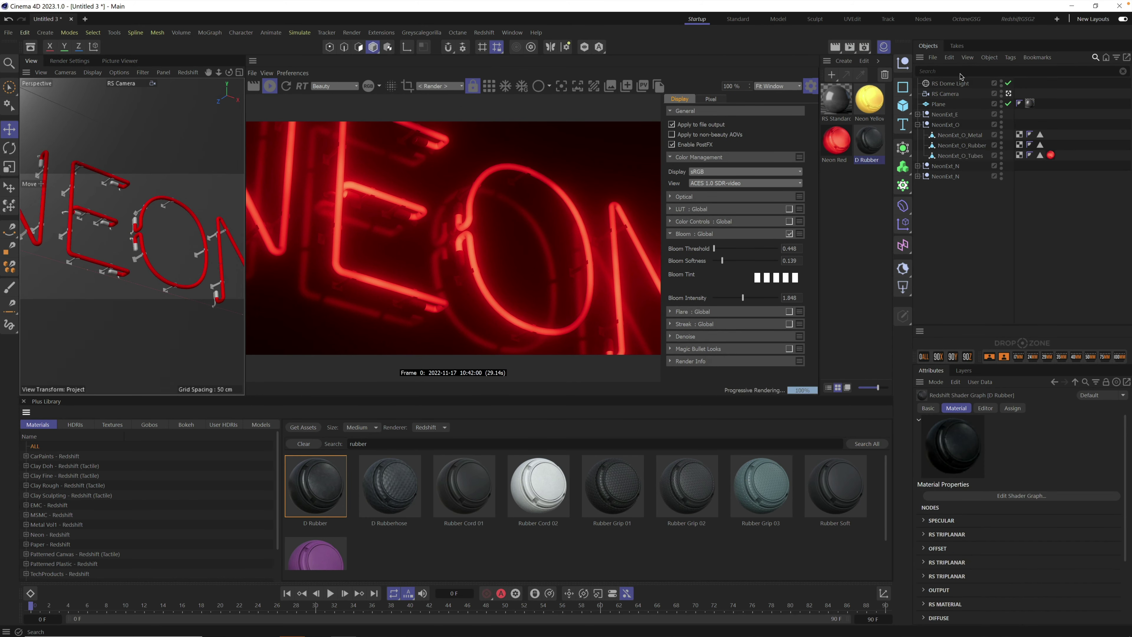
{"action": "left_click", "coordinate": [1068, 73]}
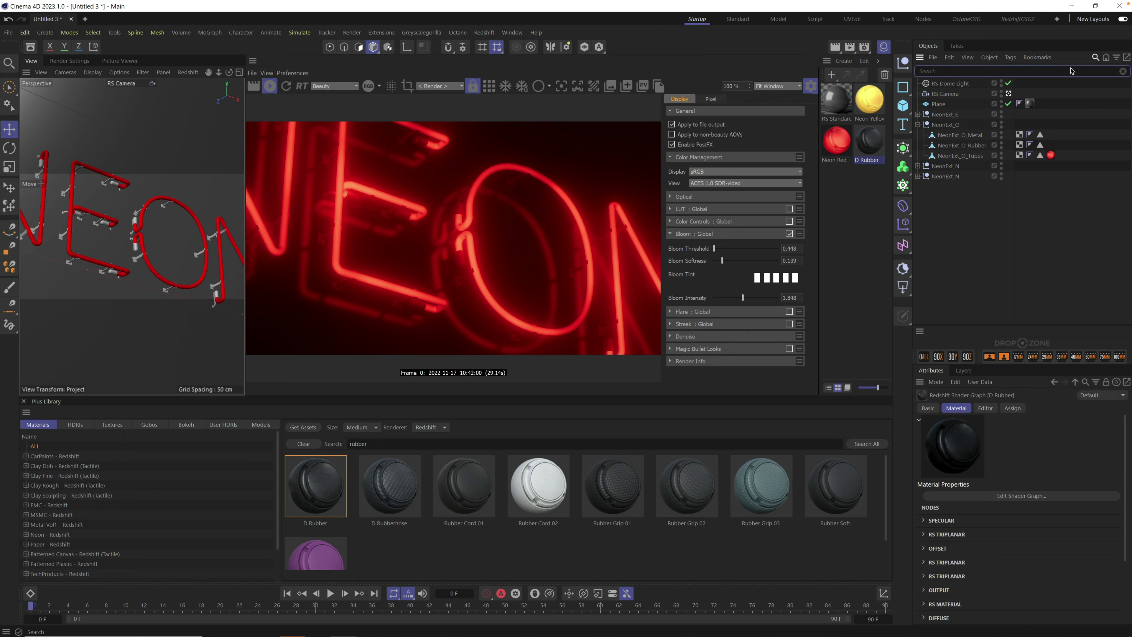
{"action": "type", "text": "rubber"}
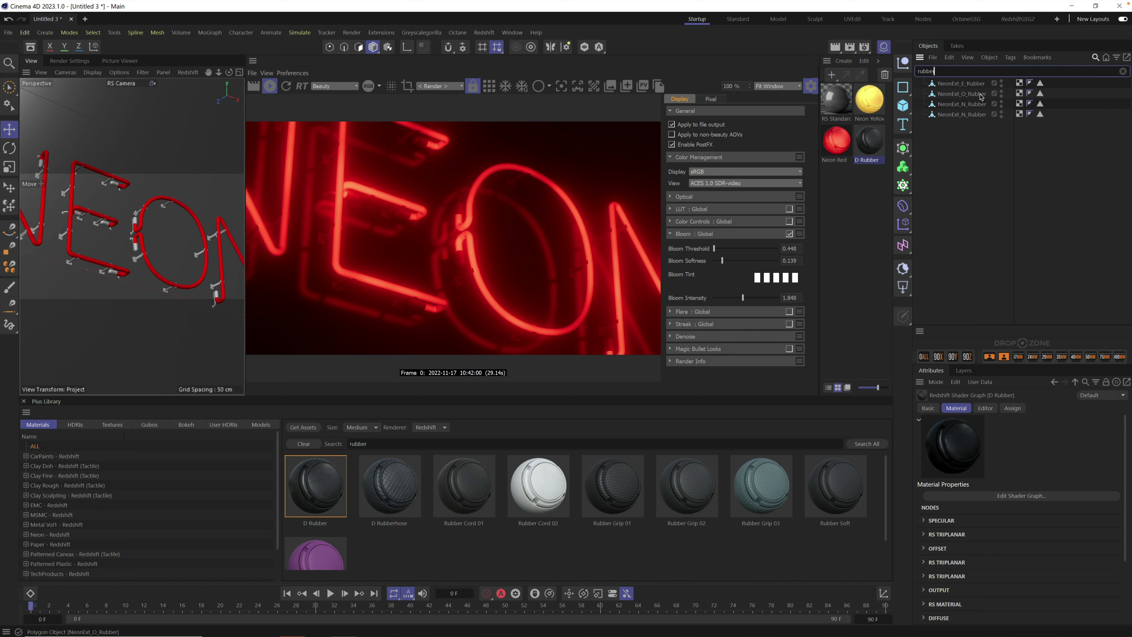
{"action": "left_click_drag", "start_coordinate": [877, 145], "coordinate": [976, 83]}
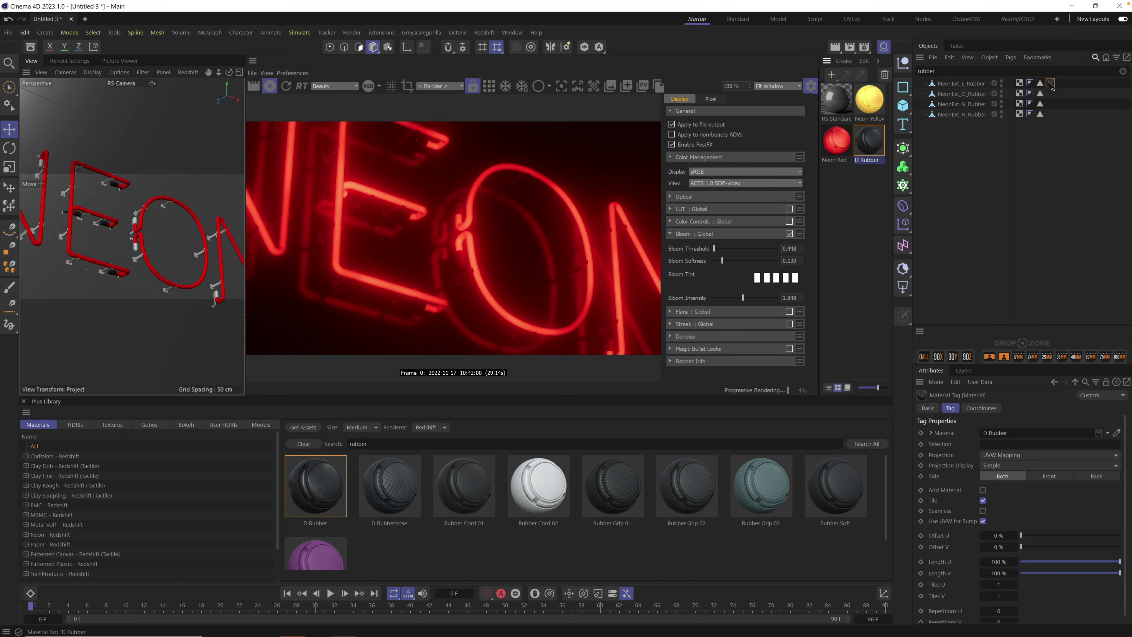
{"action": "left_click_drag", "start_coordinate": [1054, 90], "coordinate": [1052, 114], "text": "ctrl"}
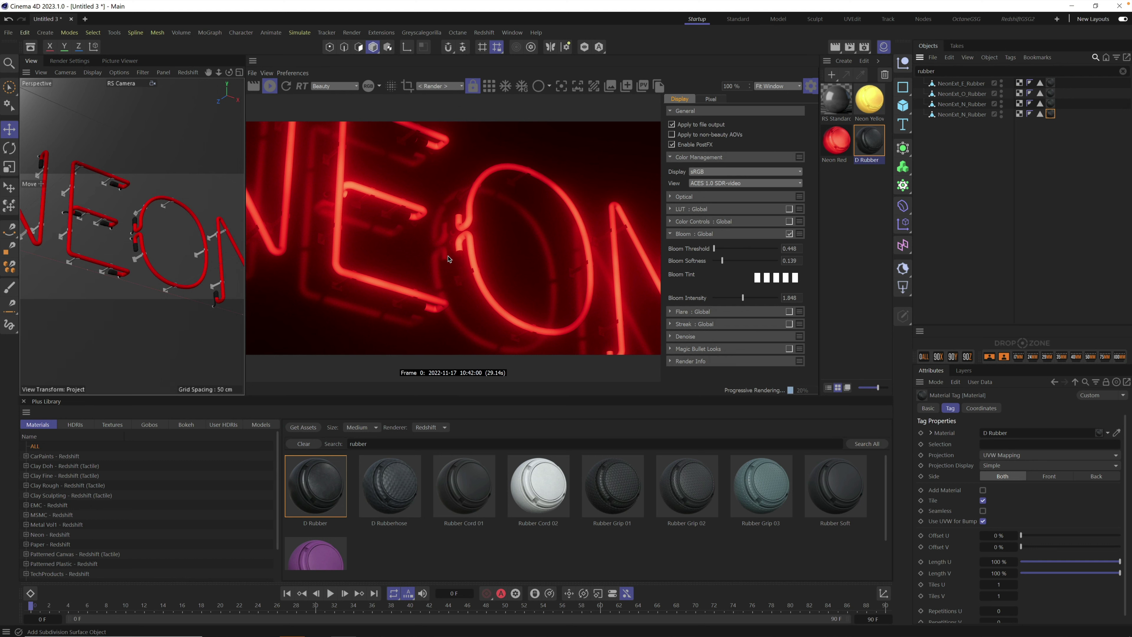
- Search the material library for "metal" and add the C Gun Metal 01 material to the scene
{"action": "left_click", "coordinate": [358, 444]}
{"action": "type", "text": "me"}
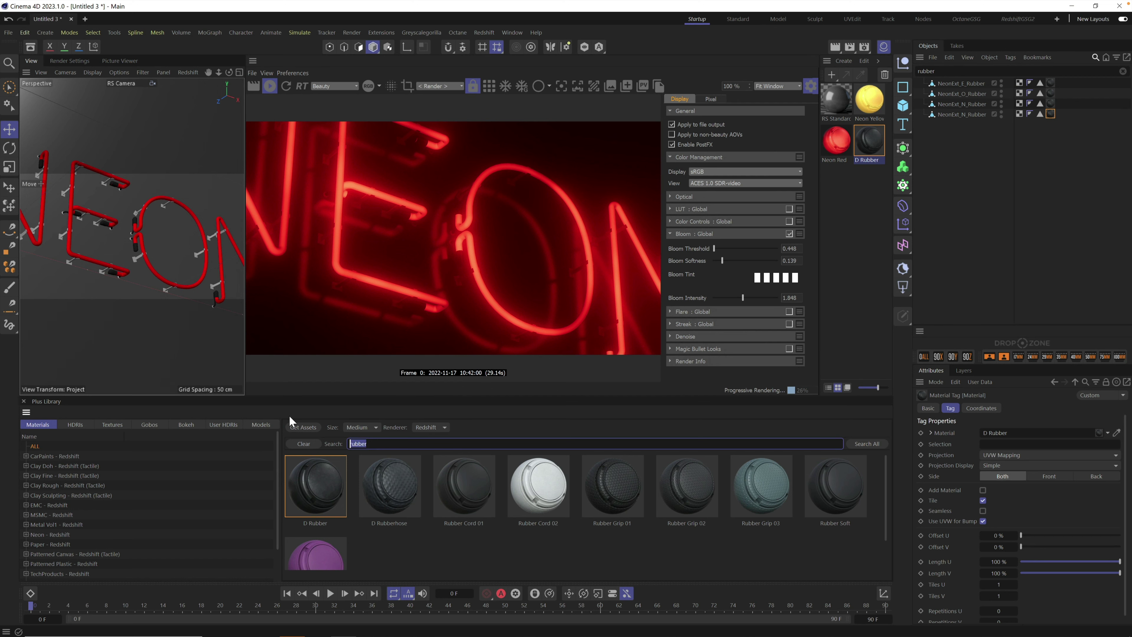
{"action": "type", "text": "tal"}
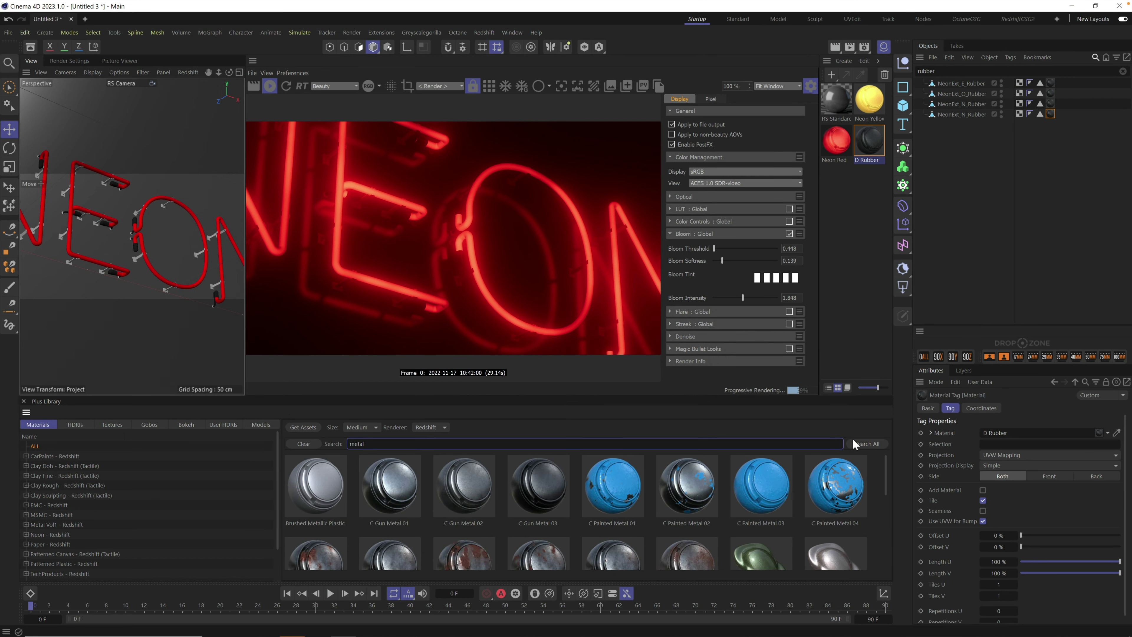
{"action": "mouse_move", "coordinate": [887, 472]}
{"action": "left_mouse_down"}
{"action": "mouse_move", "coordinate": [879, 550]}
{"action": "mouse_move", "coordinate": [882, 441]}
{"action": "left_mouse_up"}
{"action": "double_click", "coordinate": [394, 498]}
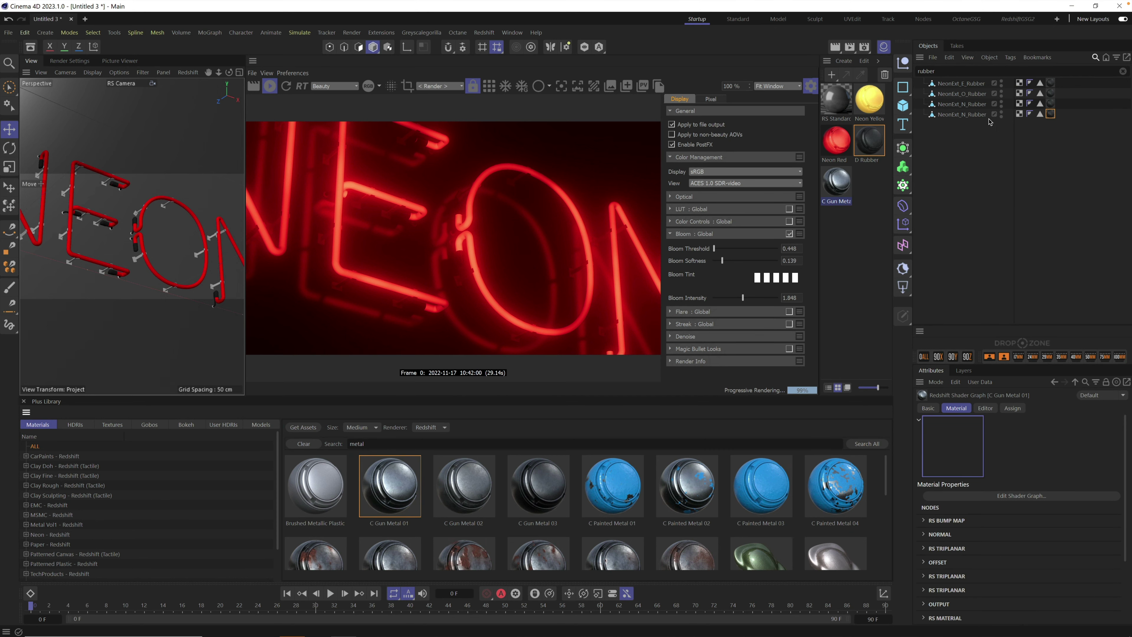
- Filter the scene objects by "metal" and apply the C Gun Metal 01 material to the metal parts of all four letters
{"action": "left_click", "coordinate": [939, 71]}
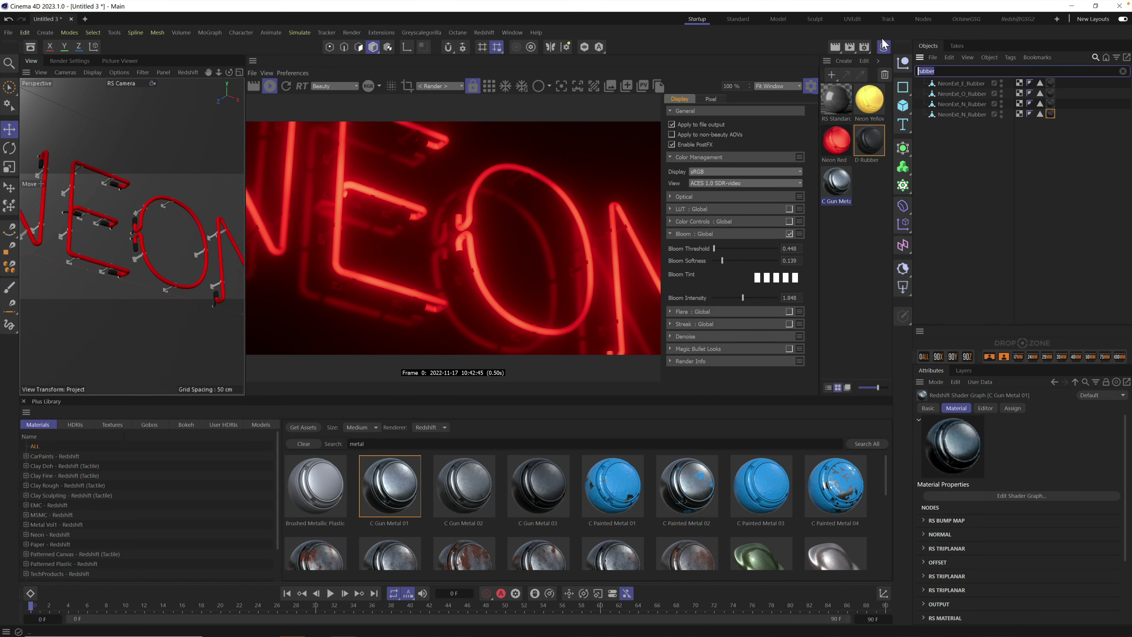
{"action": "type", "text": "metal"}
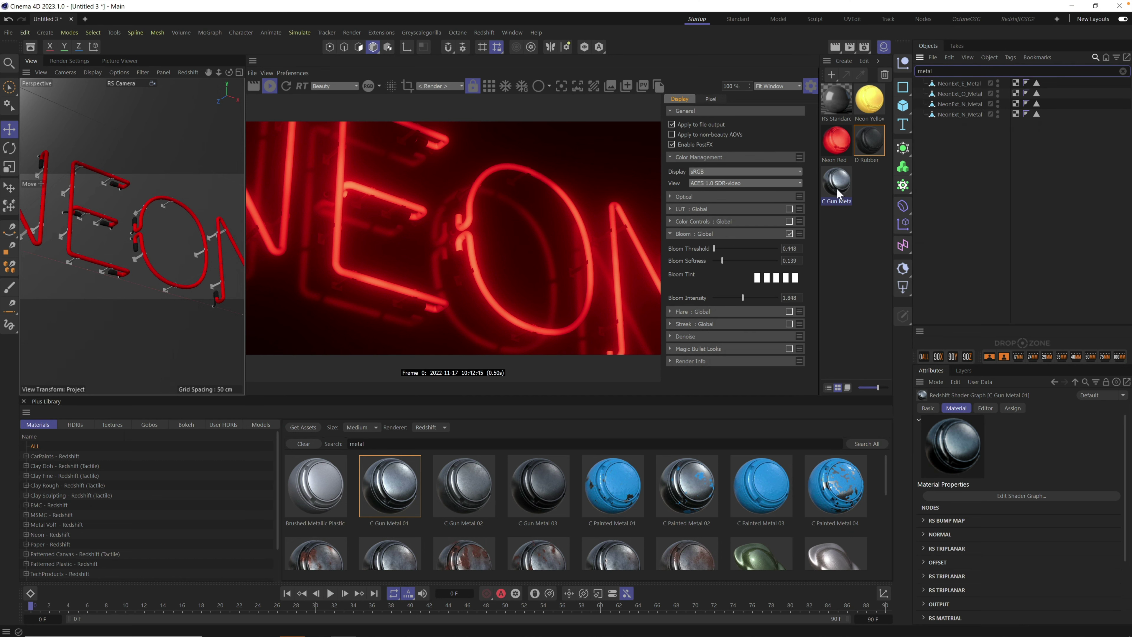
{"action": "left_click_drag", "start_coordinate": [838, 192], "coordinate": [846, 112]}
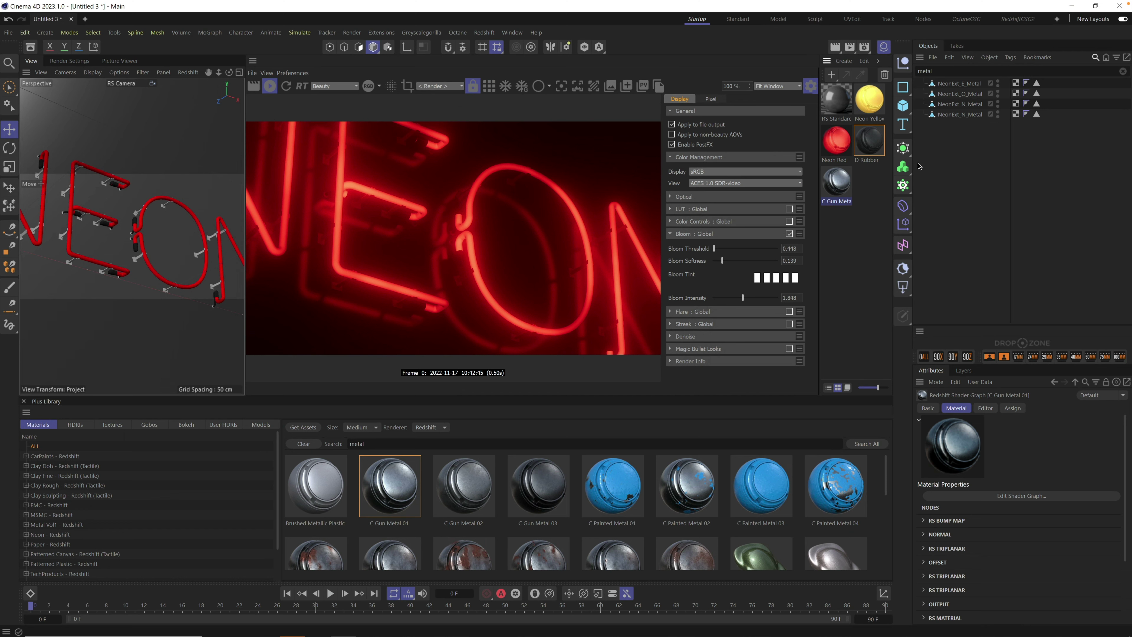
{"action": "left_click_drag", "start_coordinate": [967, 150], "coordinate": [945, 76]}
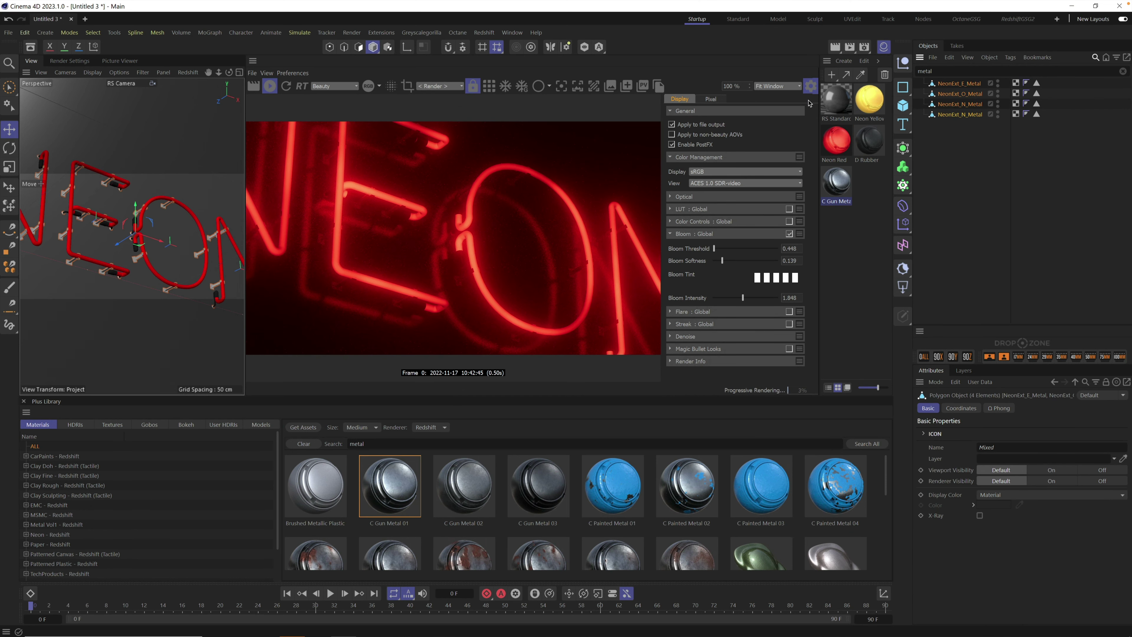
{"action": "right_click", "coordinate": [835, 186]}
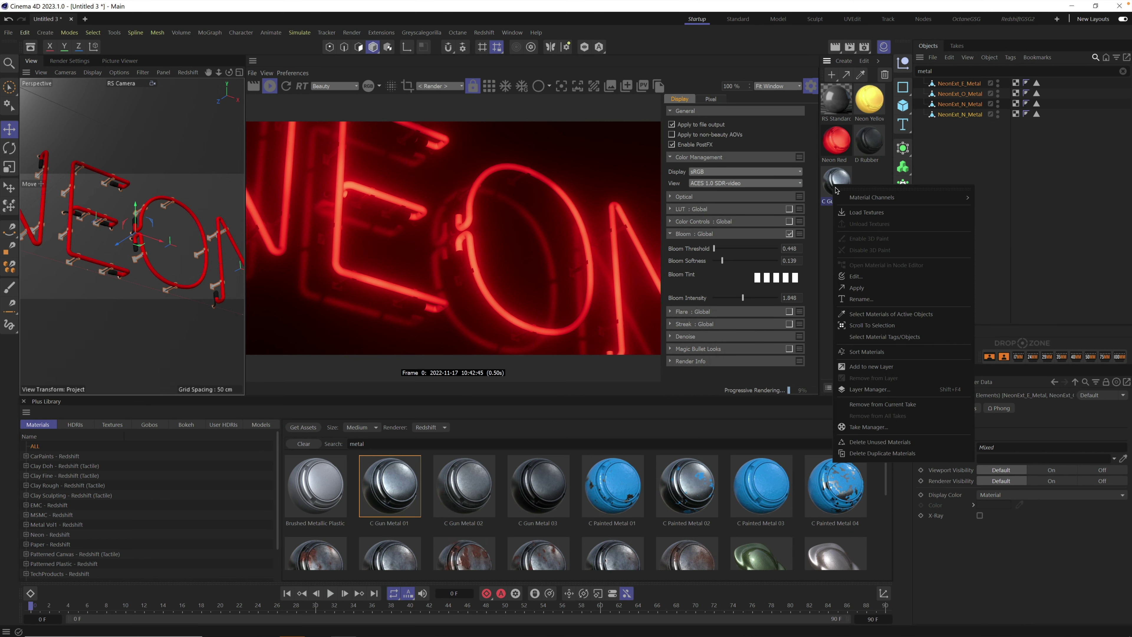
{"action": "left_click", "coordinate": [874, 290]}
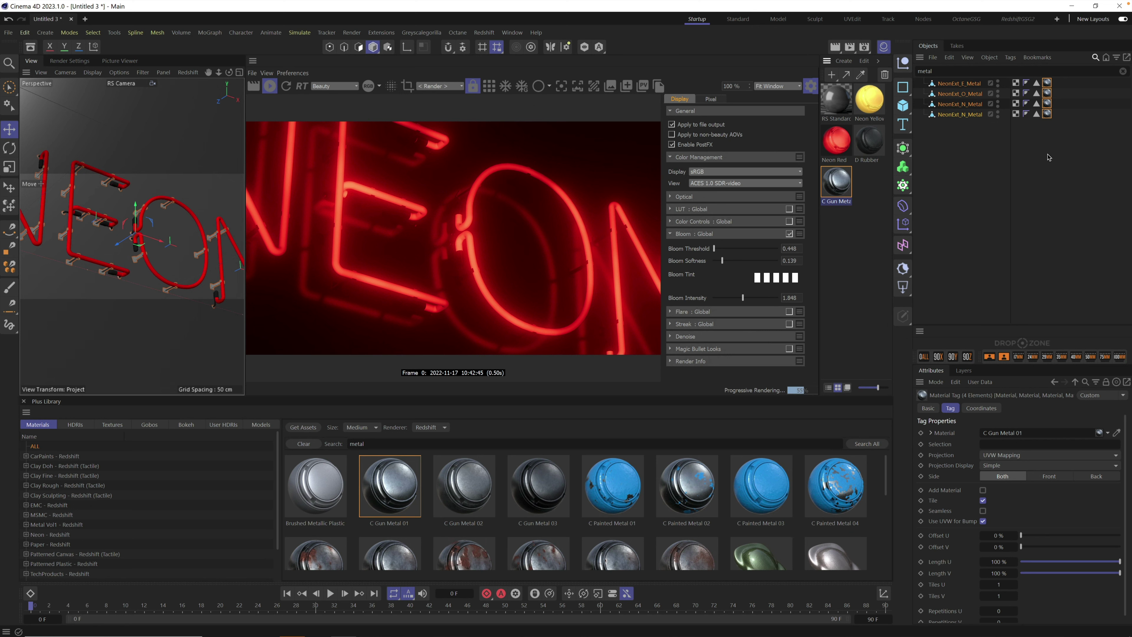
{"action": "left_click", "coordinate": [950, 167]}
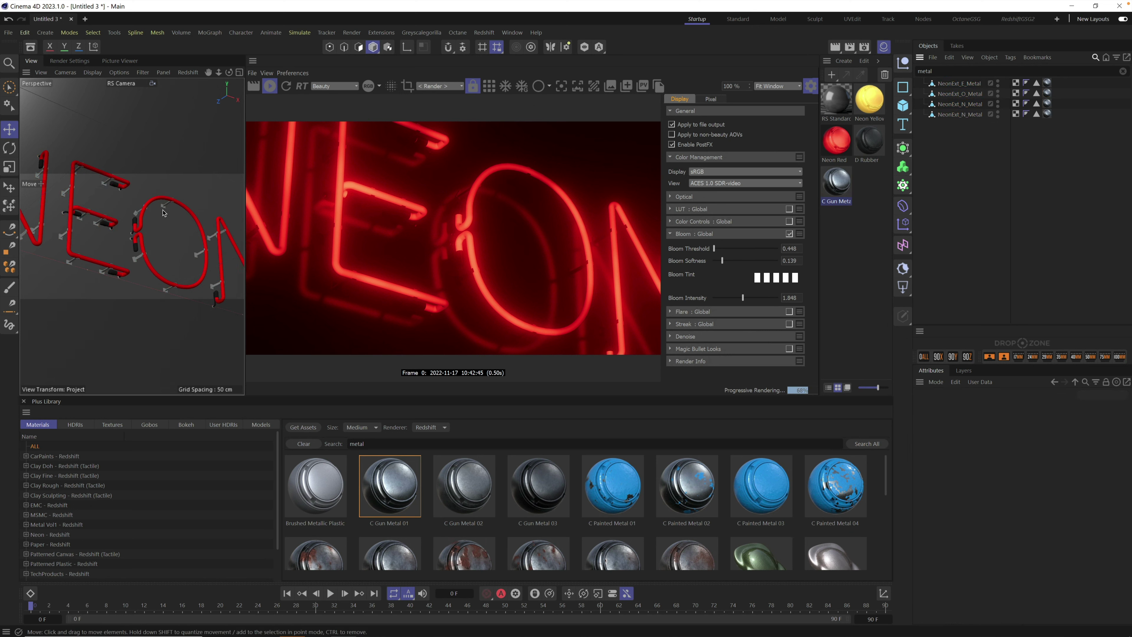
- Clear the object filter and hide the render view's display and post-effect settings
{"action": "mouse_move", "coordinate": [147, 245]}
{"action": "left_mouse_down", "text": "alt"}
{"action": "mouse_move", "coordinate": [117, 239]}
{"action": "mouse_move", "coordinate": [142, 244]}
{"action": "left_mouse_up", "text": "alt"}
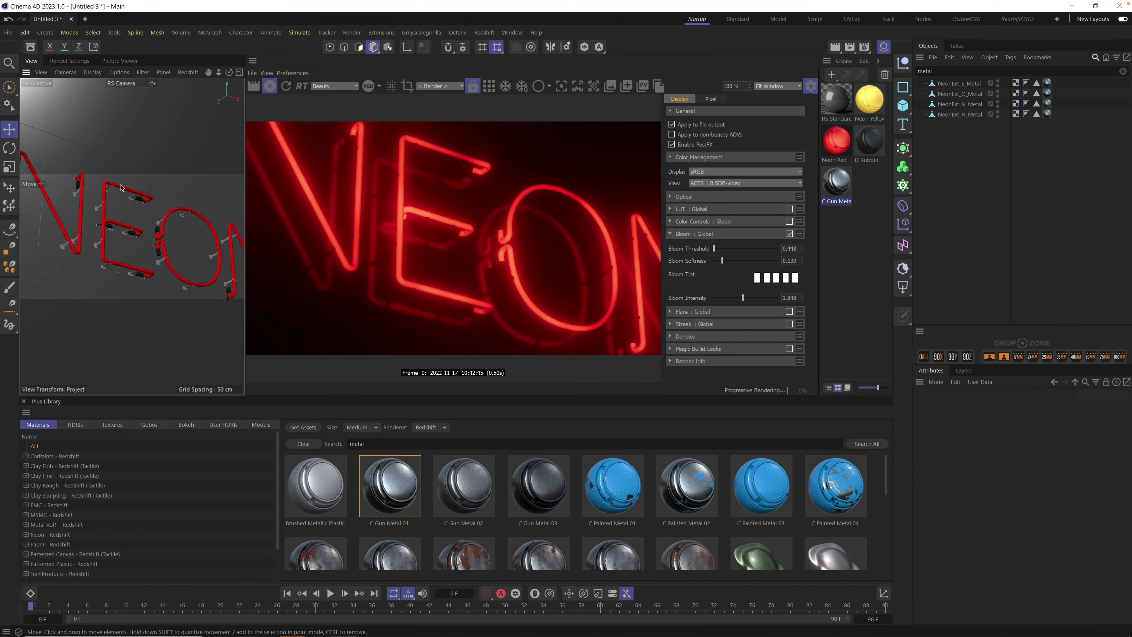
{"action": "left_click", "coordinate": [1123, 71]}
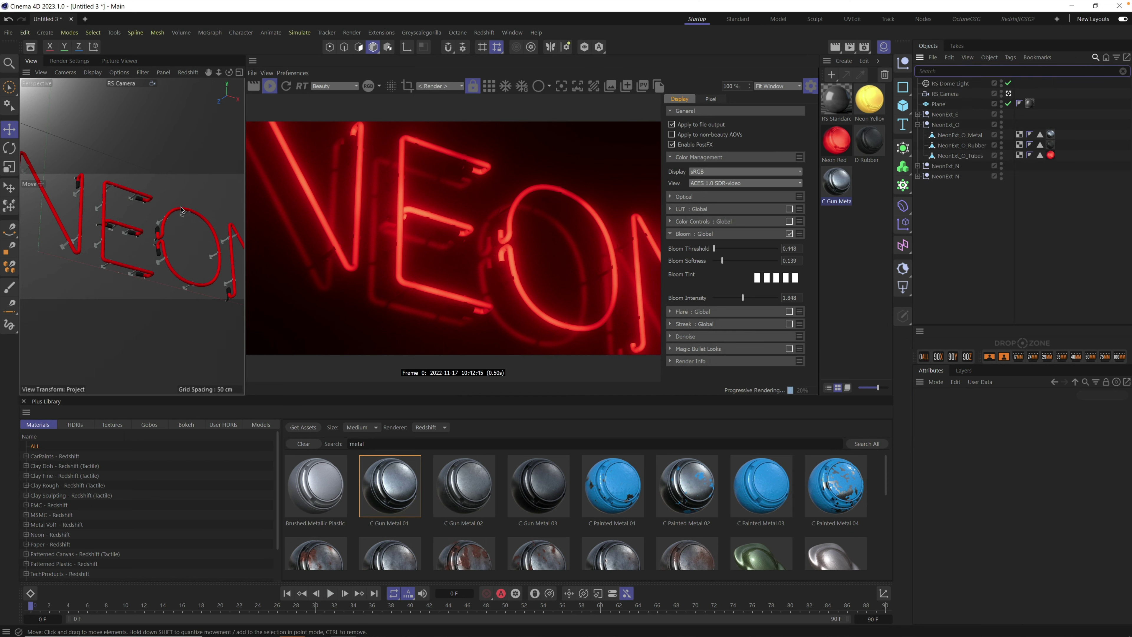
{"action": "left_click", "coordinate": [810, 87]}
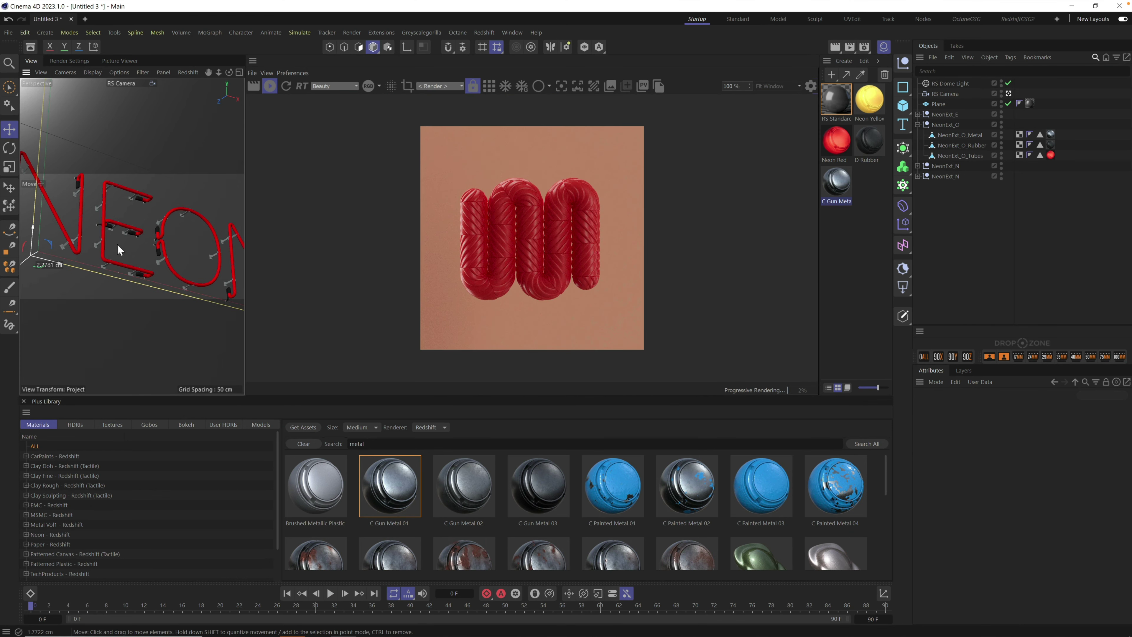
- Select the wall plane and restart the interactive Redshift render
{"action": "left_click", "coordinate": [117, 244]}
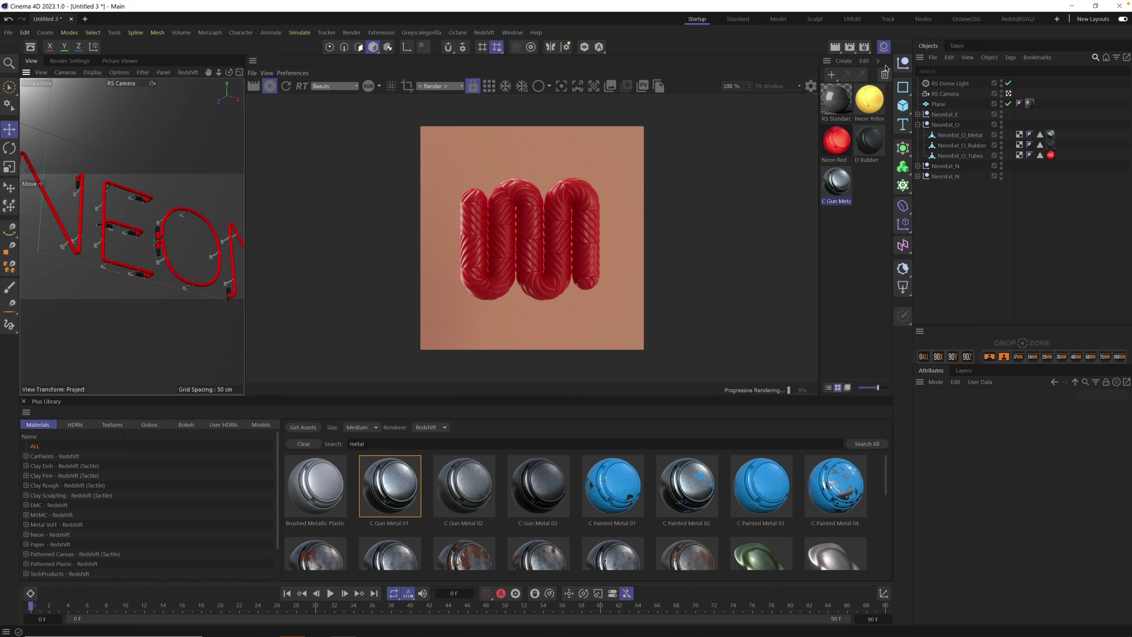
{"action": "left_click", "coordinate": [152, 134]}
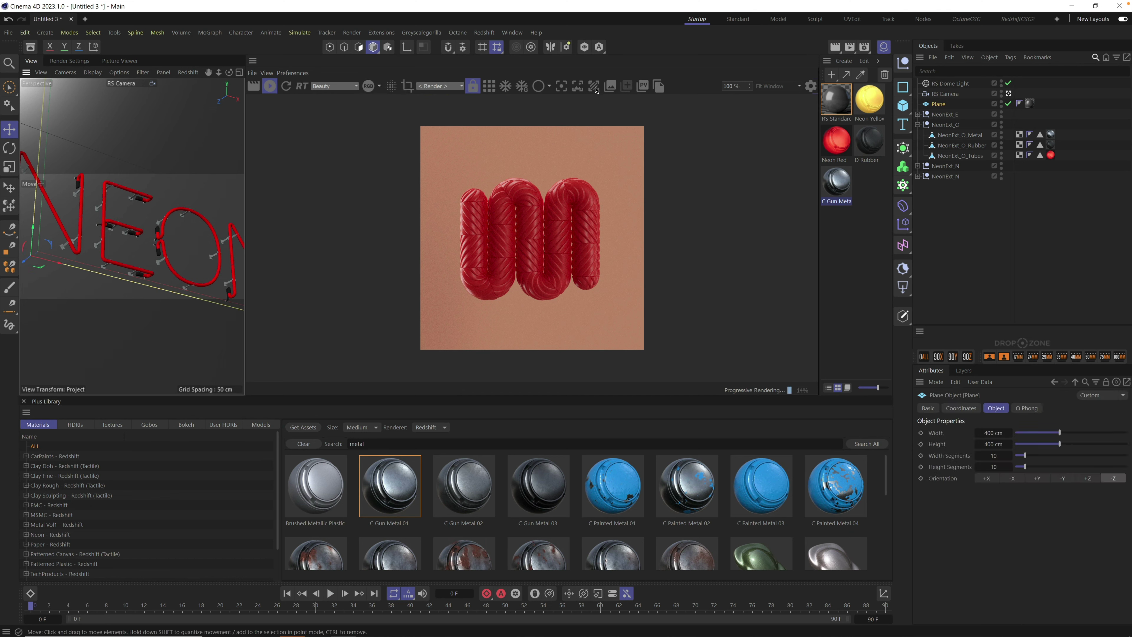
{"action": "left_click", "coordinate": [269, 86]}
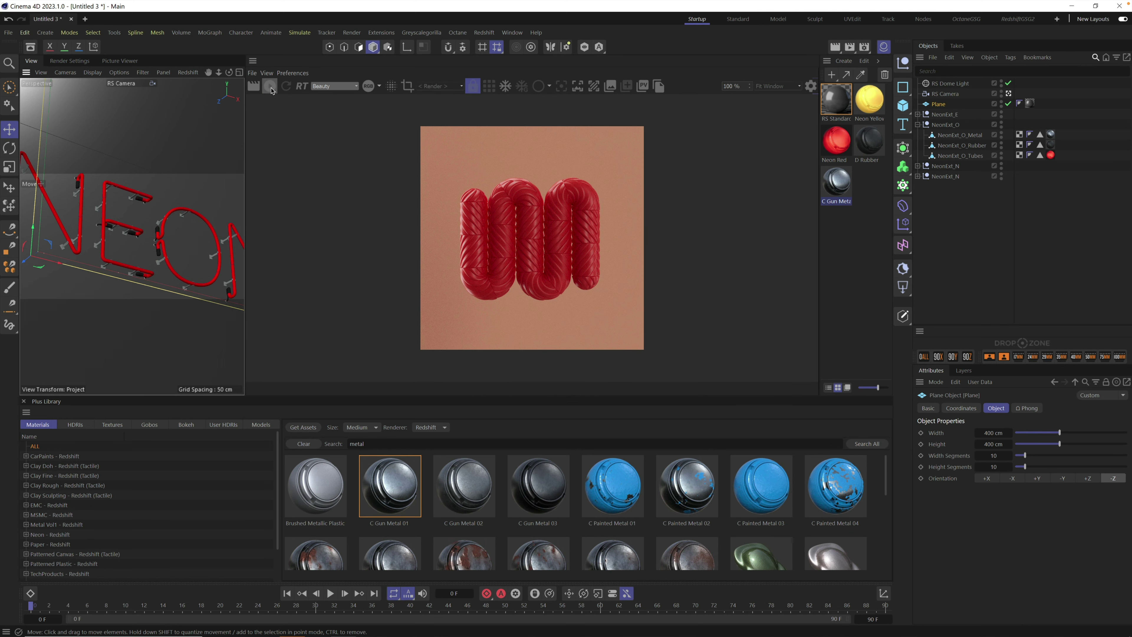
{"action": "left_click", "coordinate": [270, 86]}
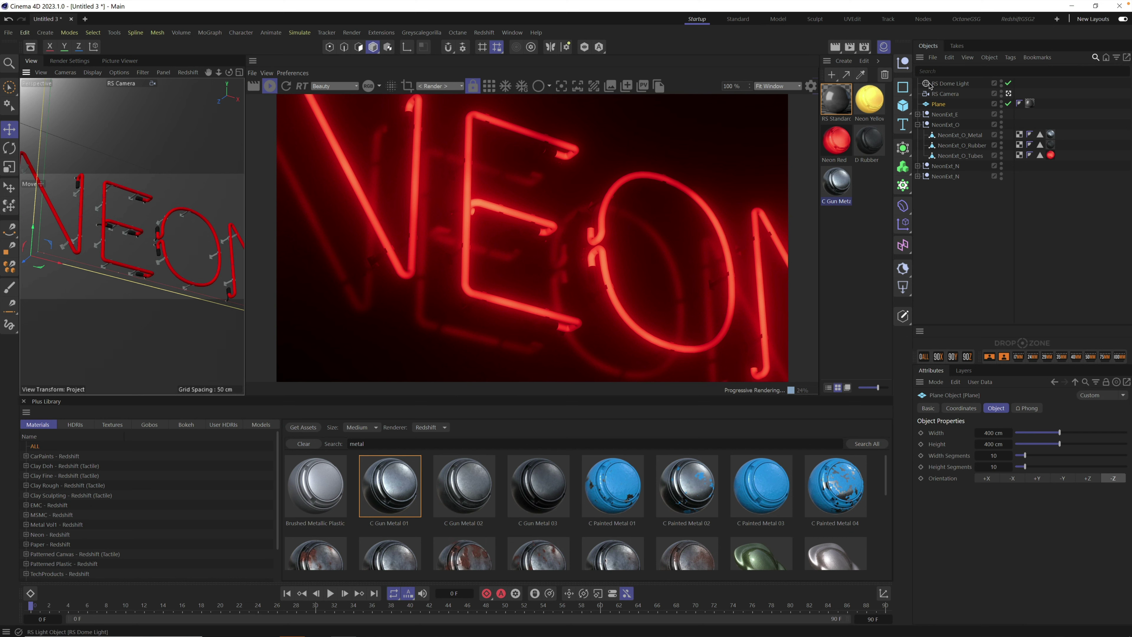
- Set the RS Dome Light's intensity to 1 and connect its texture to an HDRI Link Plus tag
{"action": "left_click", "coordinate": [950, 84]}
{"action": "left_click_drag", "start_coordinate": [1046, 486], "coordinate": [1022, 485]}
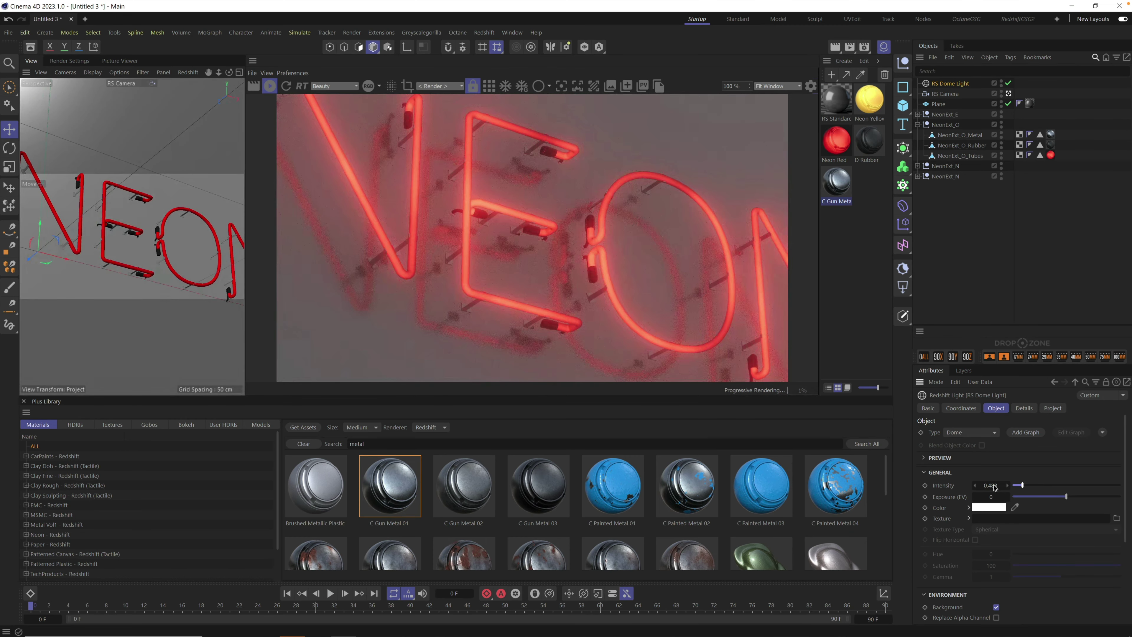
{"action": "double_click", "coordinate": [999, 487]}
{"action": "type", "text": "1"}
{"action": "key", "text": "Tab"}
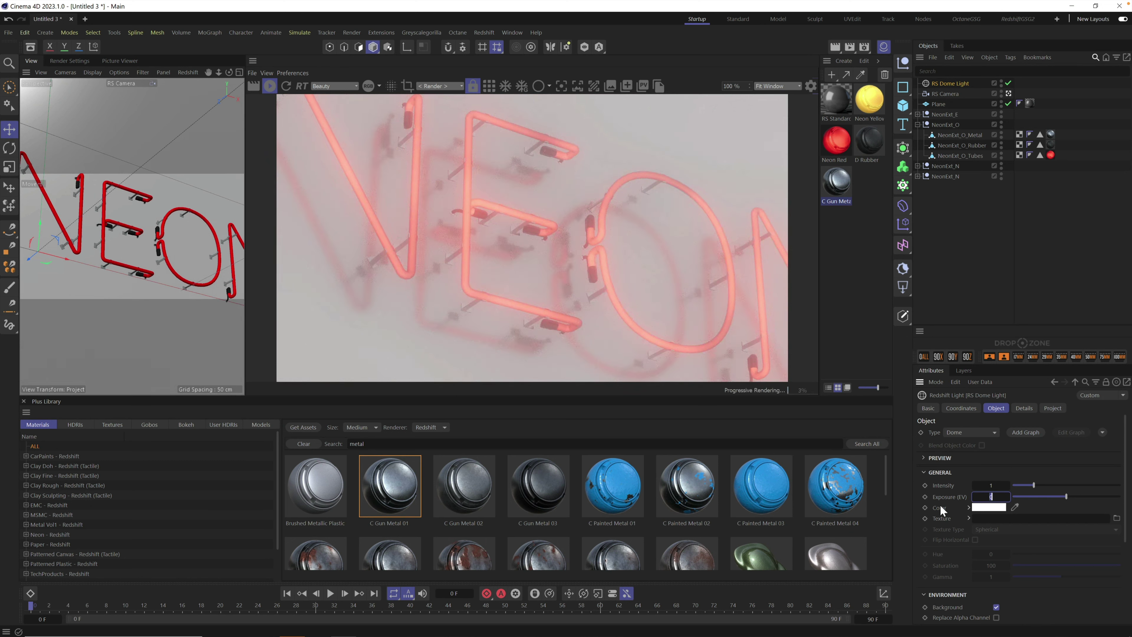
{"action": "left_click_drag", "start_coordinate": [945, 520], "coordinate": [1024, 346]}
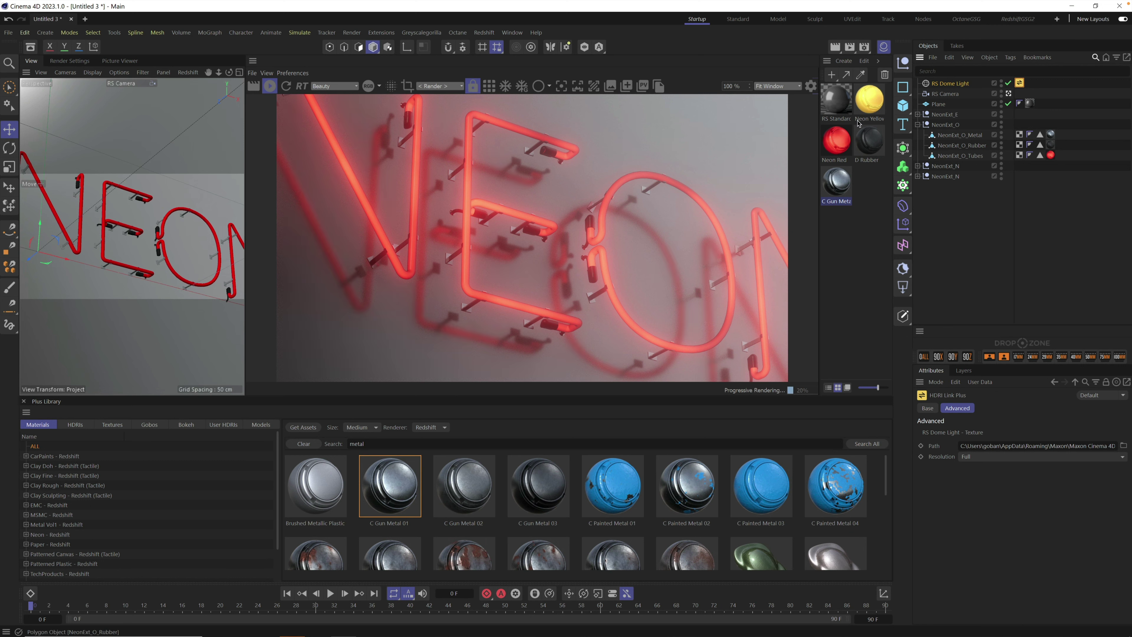
- Set the wall plane's X, Y and Z position to 0 cm
{"action": "left_click", "coordinate": [938, 104]}
{"action": "left_click", "coordinate": [961, 408]}
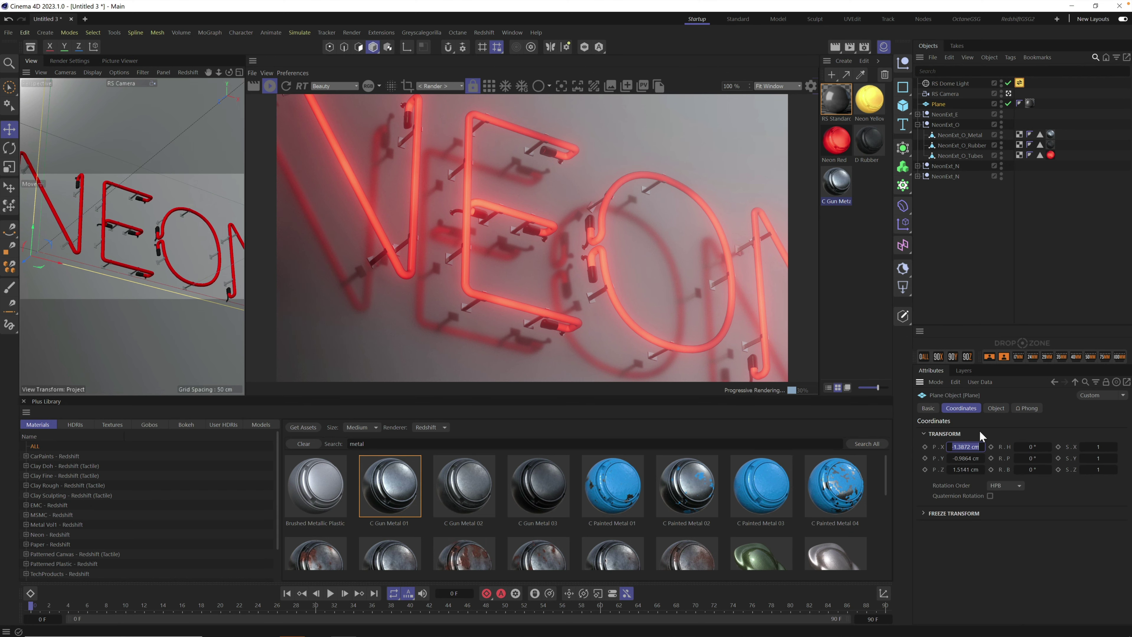
{"action": "type", "text": "0"}
{"action": "key", "text": "Tab"}
{"action": "type", "text": "0"}
{"action": "key", "text": "Tab"}
{"action": "type", "text": "0"}
{"action": "key", "text": "Tab"}
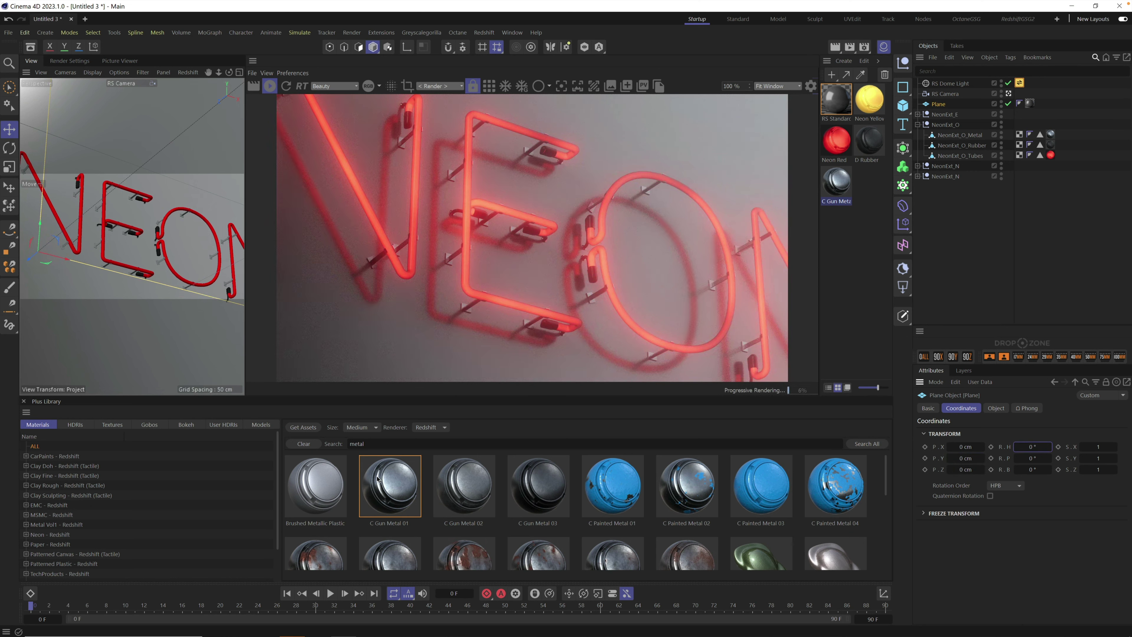
- Load the Sidewalk At Night HDRI from the European Holiday collection as the RS Dome Light's texture
{"action": "left_click", "coordinate": [77, 425]}
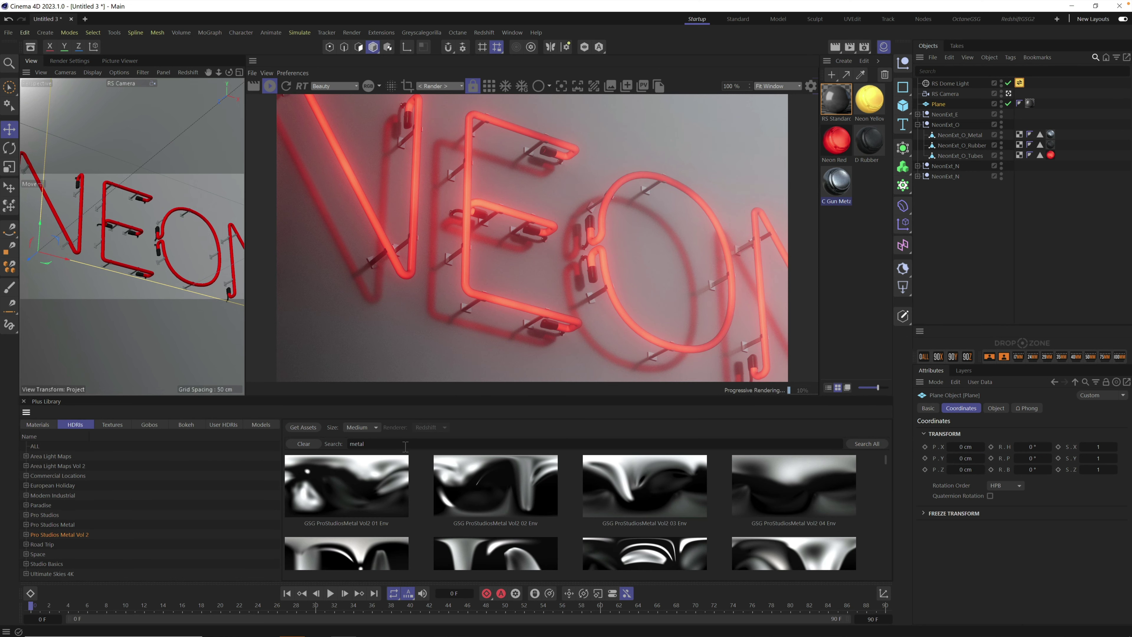
{"action": "left_click", "coordinate": [383, 444]}
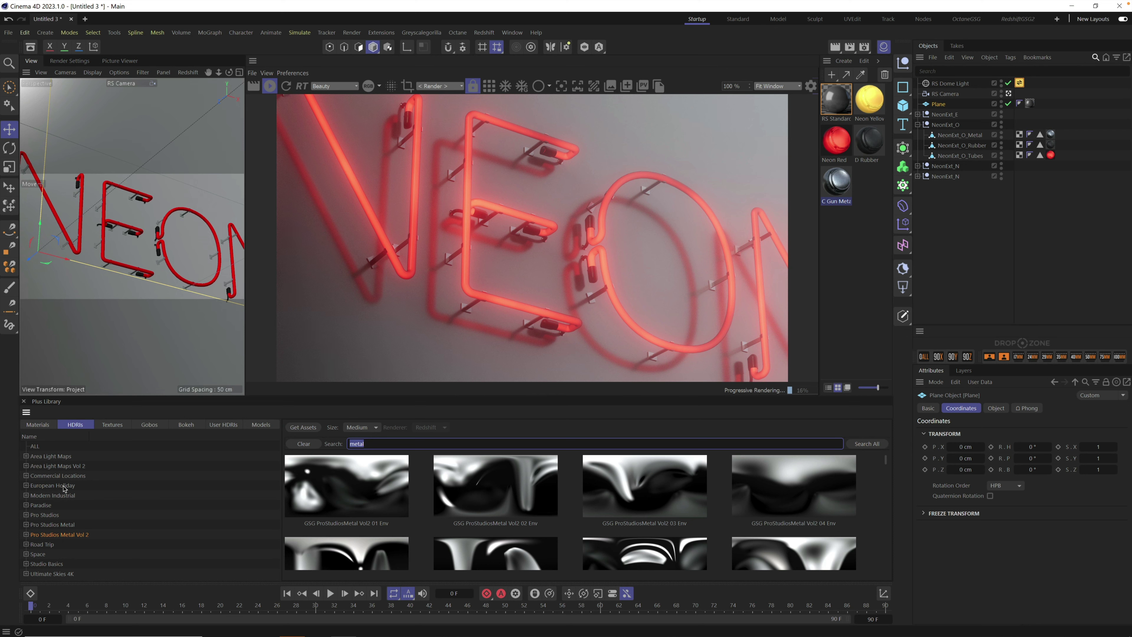
{"action": "left_click", "coordinate": [65, 488]}
{"action": "left_click", "coordinate": [304, 444]}
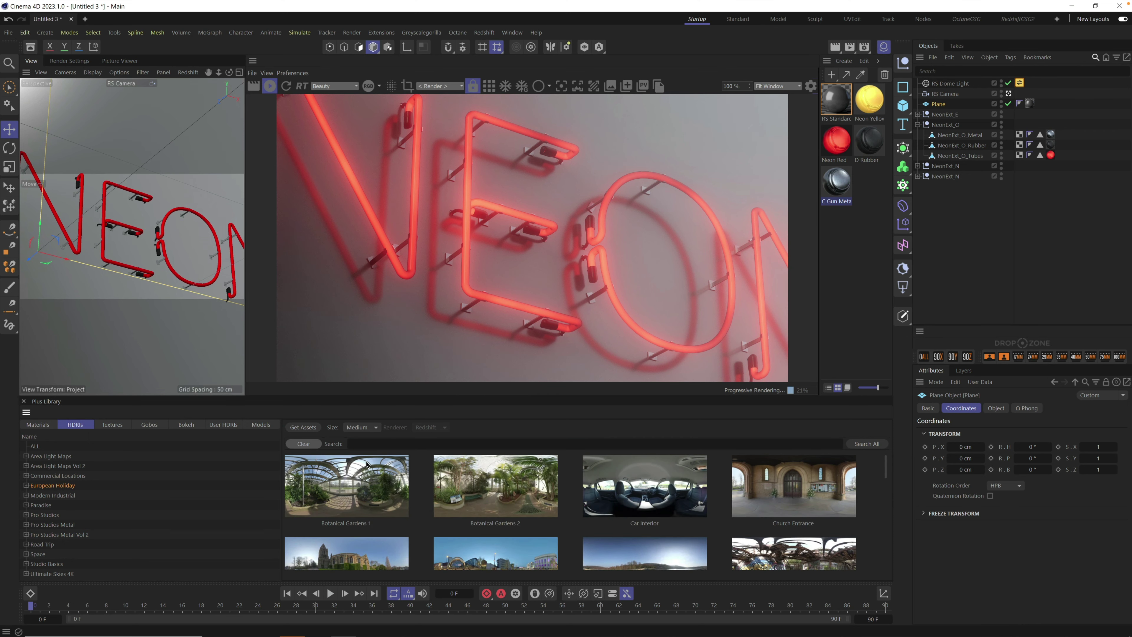
{"action": "scroll", "coordinate": [890, 487], "scroll_direction": "down", "scroll_amount": 5}
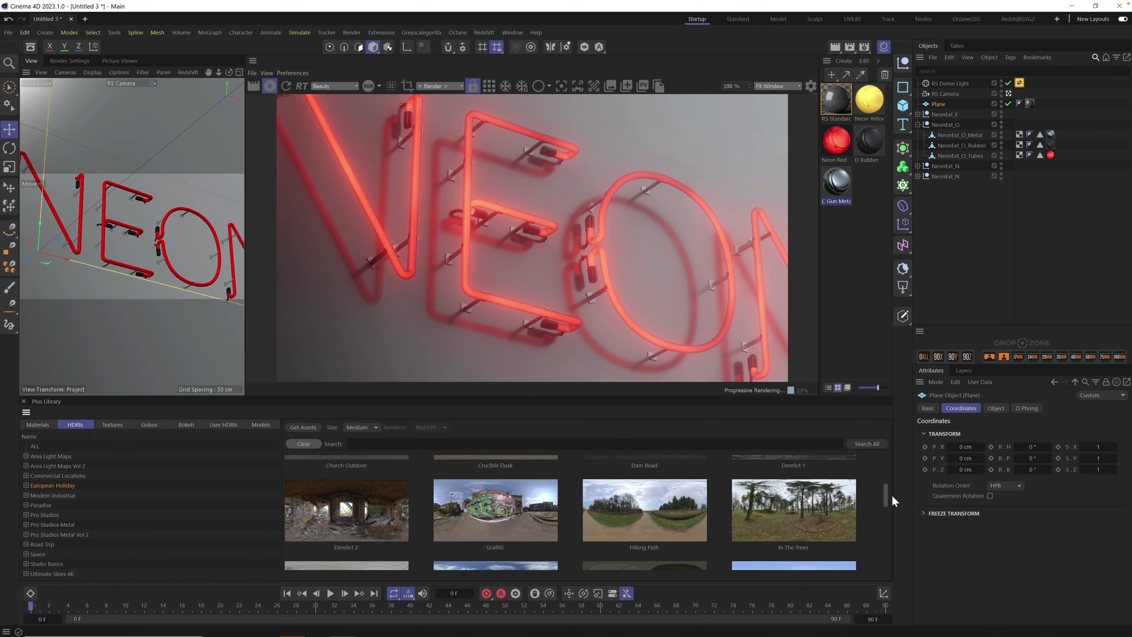
{"action": "left_click_drag", "start_coordinate": [894, 507], "coordinate": [892, 531]}
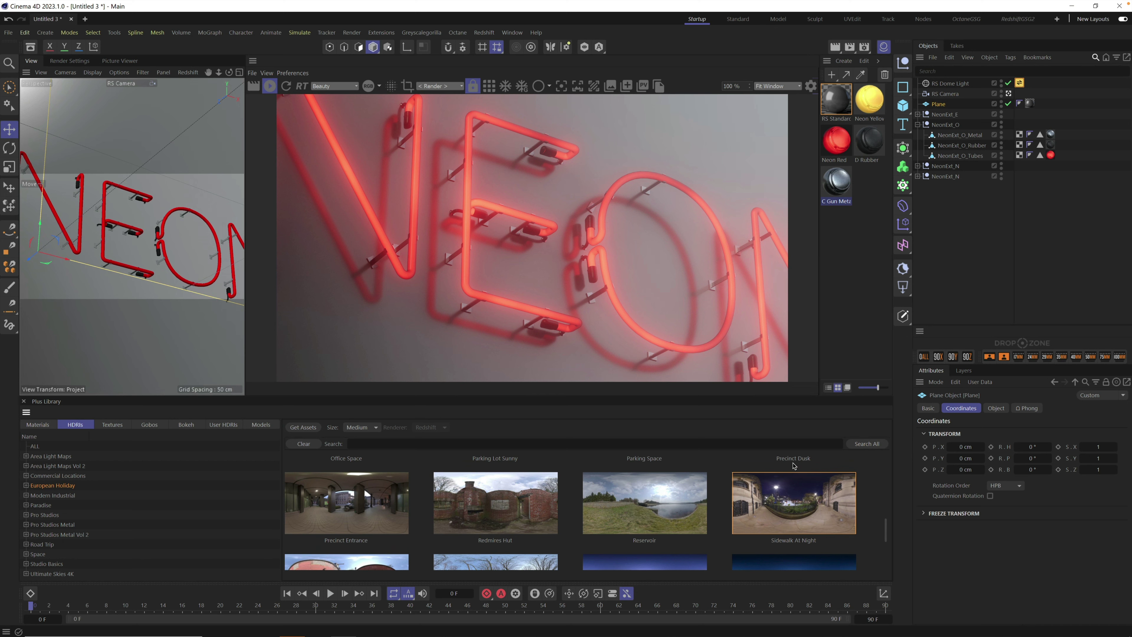
{"action": "left_click", "coordinate": [803, 495]}
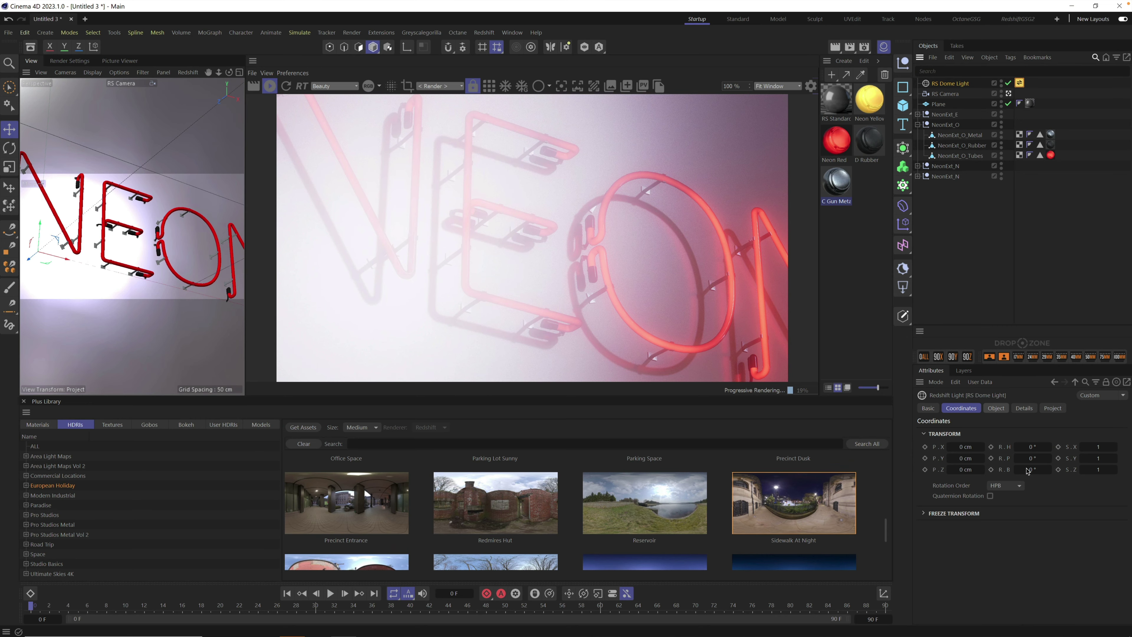
- Set the RS Dome Light's heading rotation to -114° and its exposure to about -3.924
{"action": "left_click", "coordinate": [997, 408]}
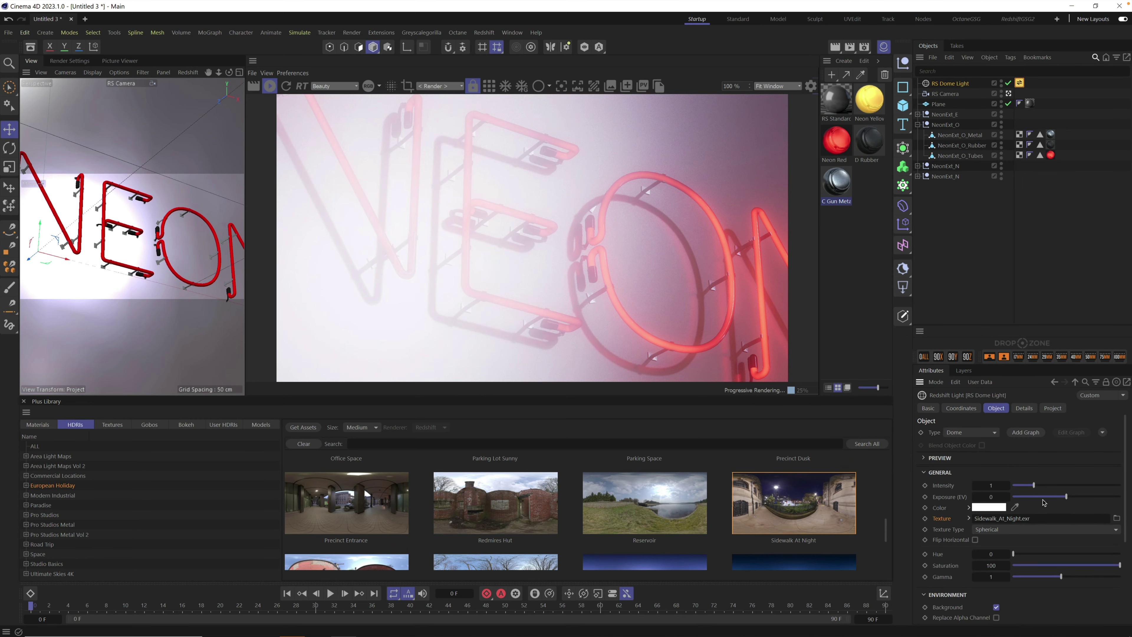
{"action": "left_click_drag", "start_coordinate": [1043, 497], "coordinate": [1031, 497]}
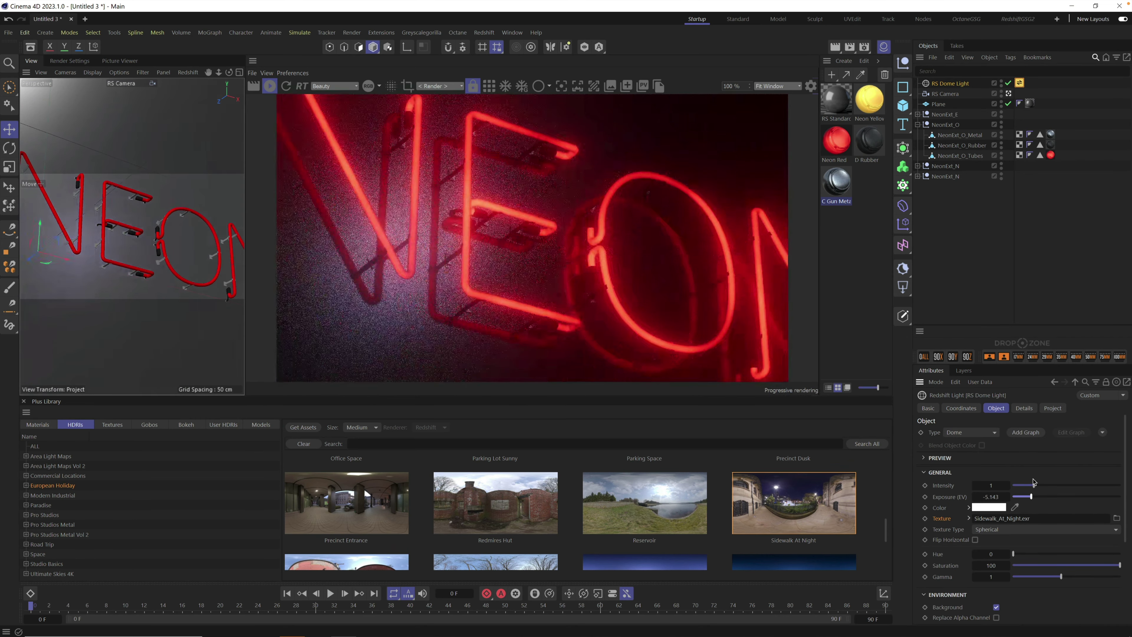
{"action": "left_click", "coordinate": [961, 408]}
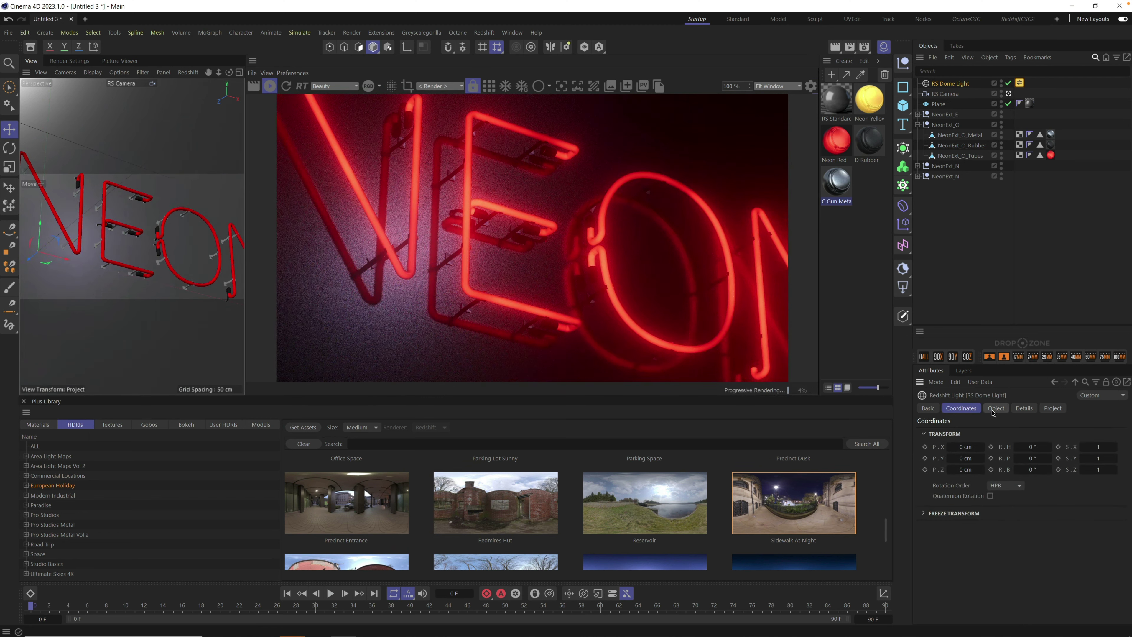
{"action": "left_click_drag", "start_coordinate": [1034, 450], "coordinate": [982, 449]}
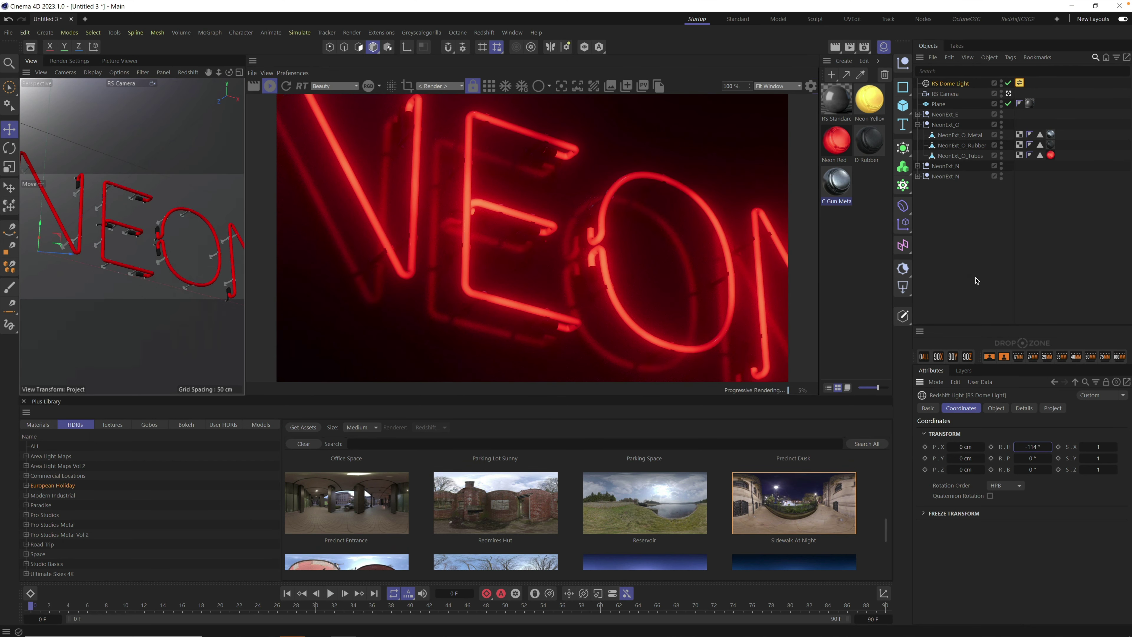
{"action": "left_click", "coordinate": [998, 408]}
{"action": "left_click_drag", "start_coordinate": [1041, 497], "coordinate": [1044, 495]}
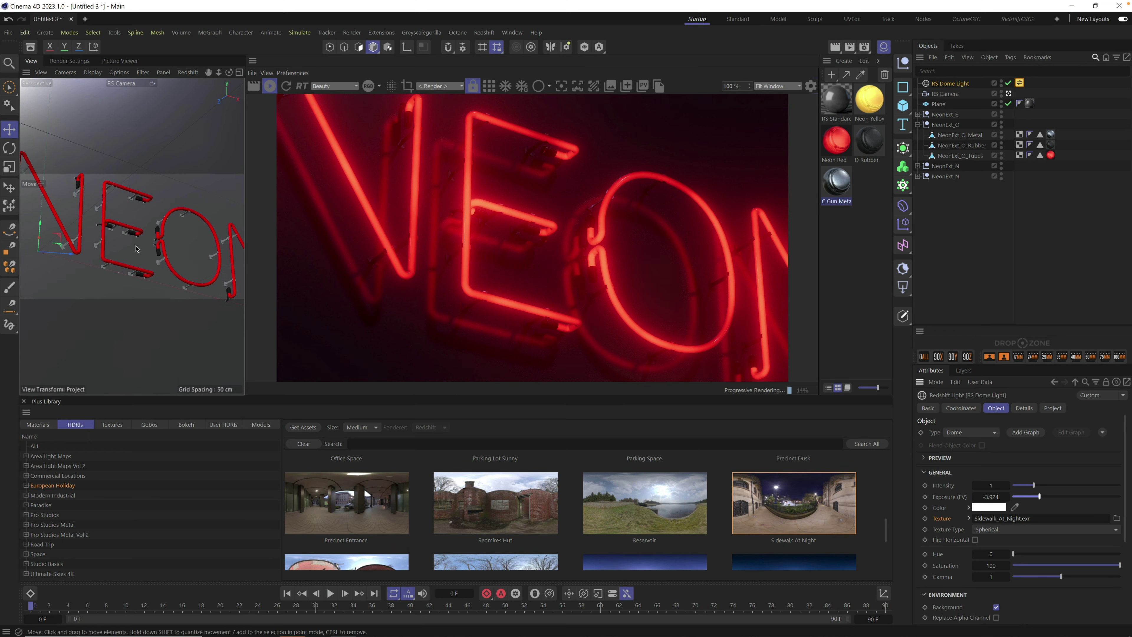
- Pull the RS Camera back so that more of the NEON lettering fills the frame
{"action": "scroll", "coordinate": [136, 248], "scroll_direction": "down", "scroll_amount": 6}
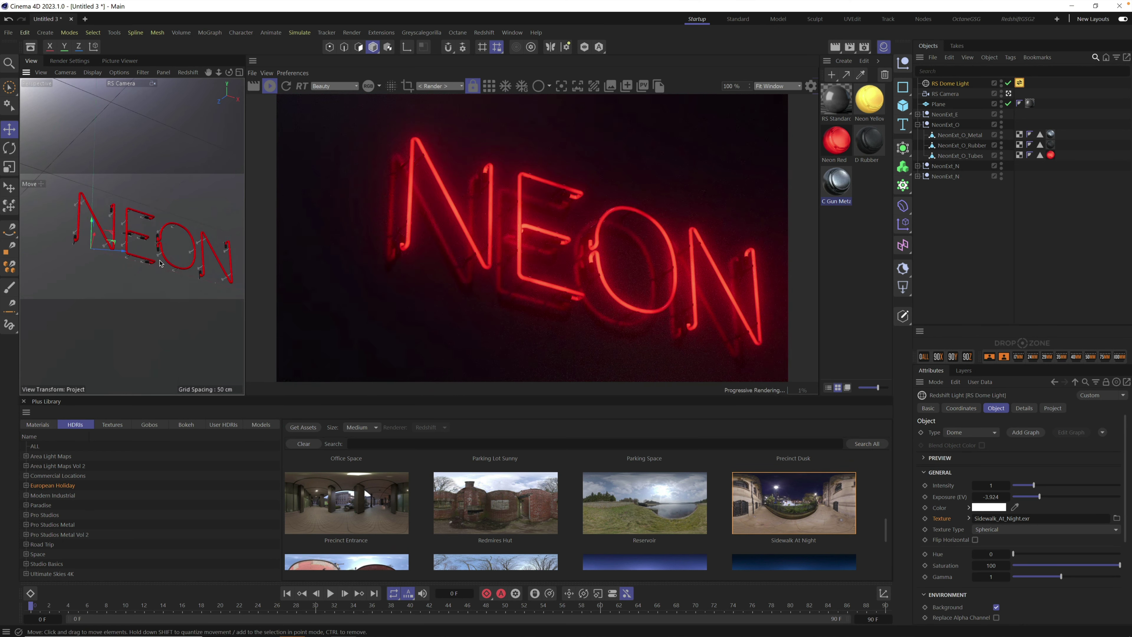
{"action": "scroll", "coordinate": [160, 263], "scroll_direction": "up", "scroll_amount": 4}
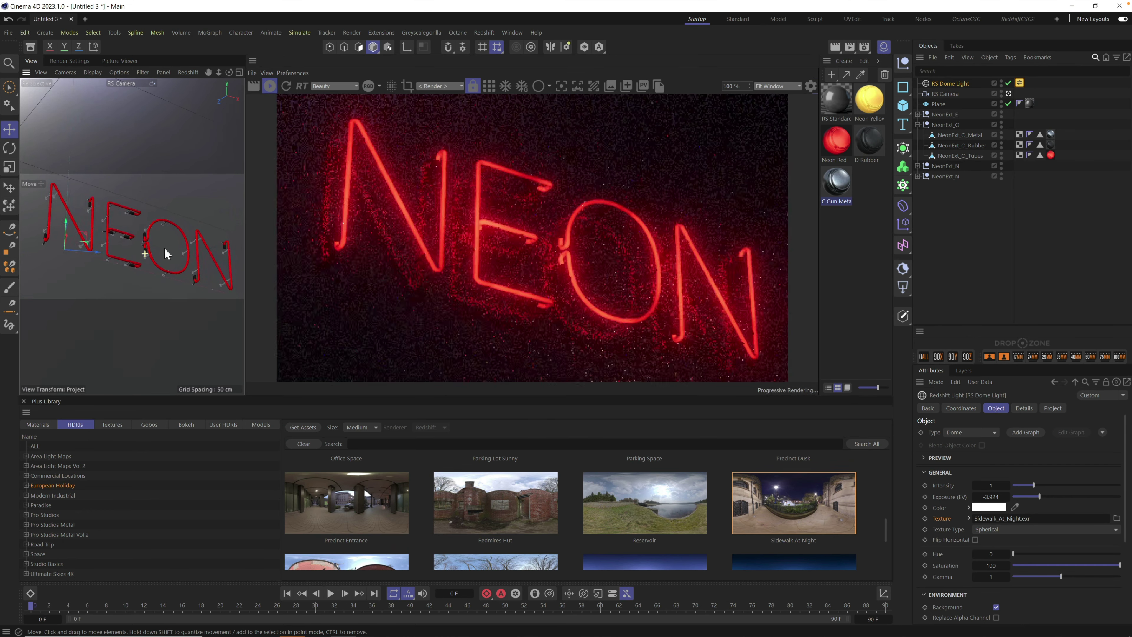
{"action": "scroll", "coordinate": [166, 251], "scroll_direction": "up", "scroll_amount": 2}
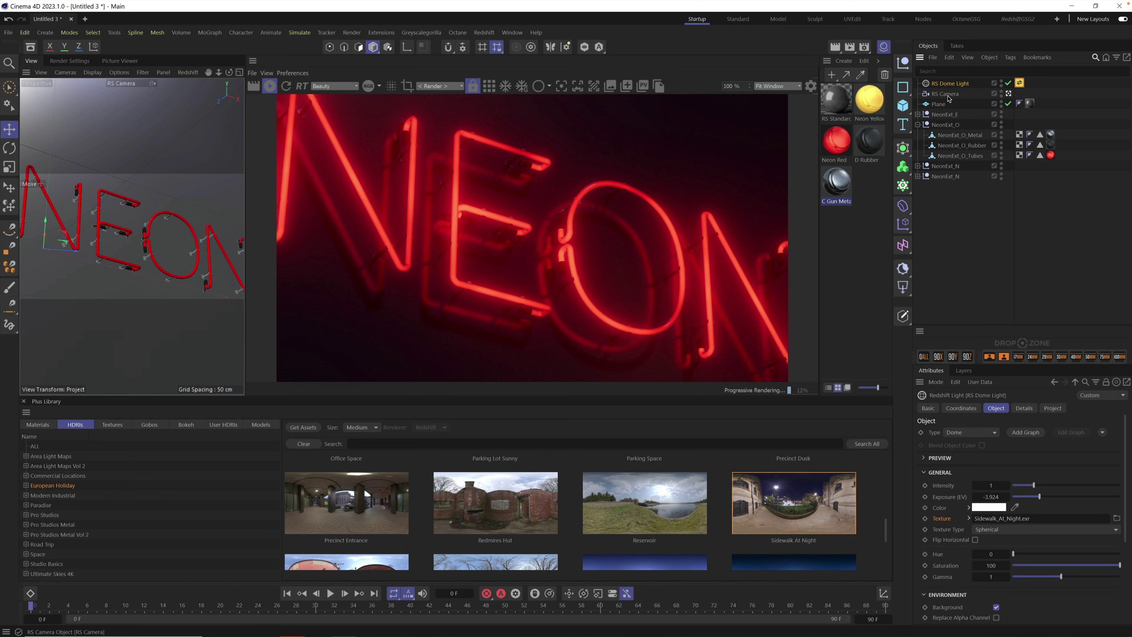
- Add a null object to the scene and rename it Focus
{"action": "left_click", "coordinate": [946, 94]}
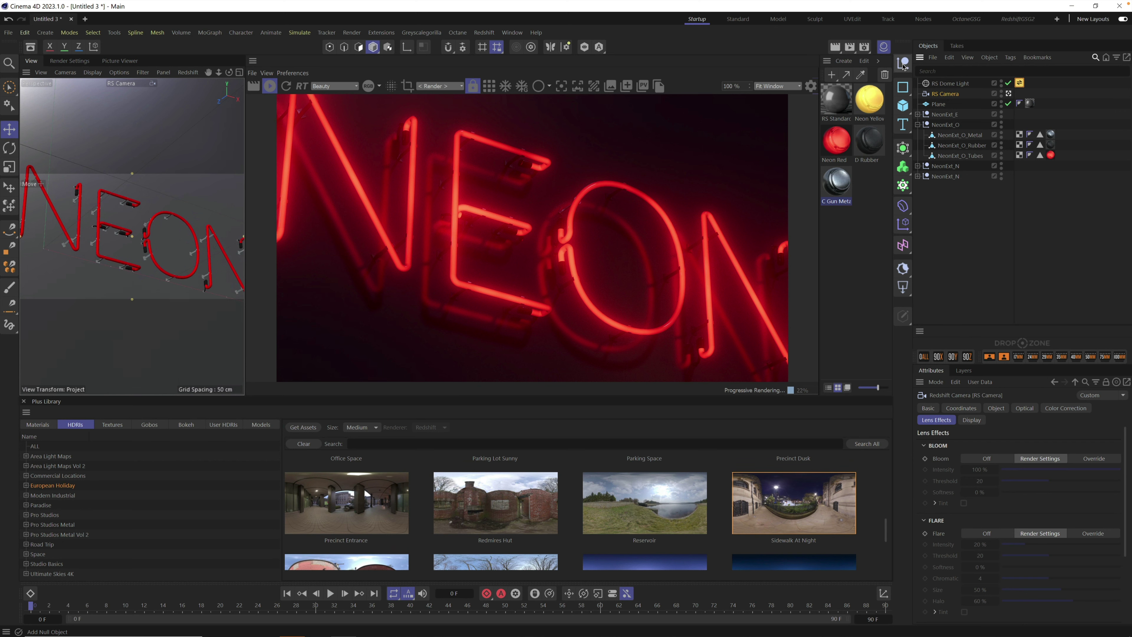
{"action": "left_click", "coordinate": [904, 65]}
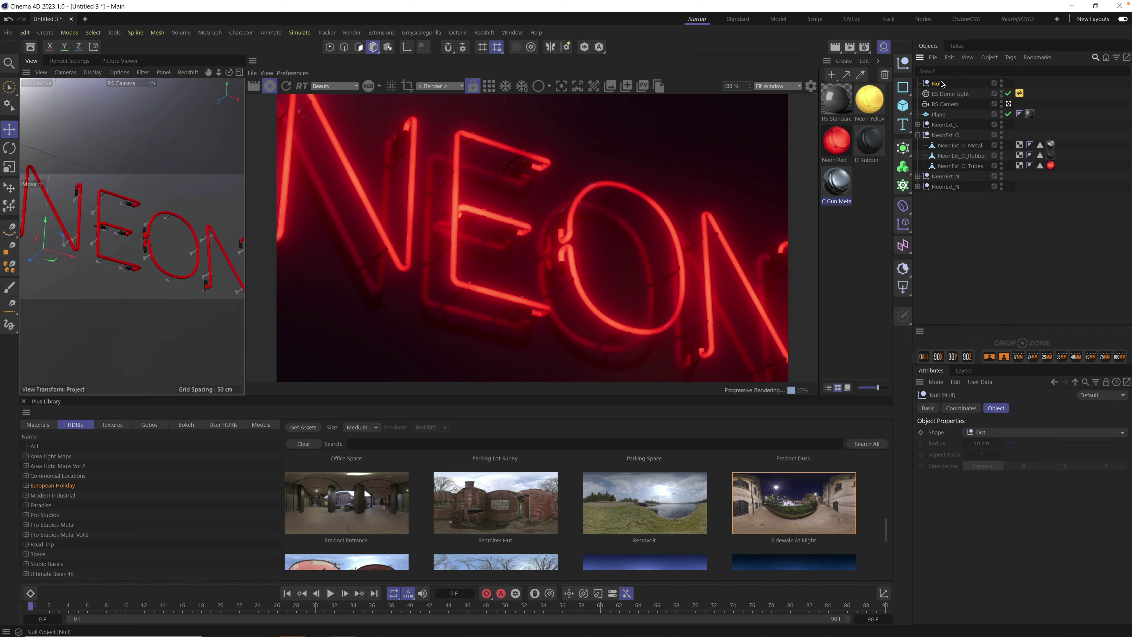
{"action": "double_click", "coordinate": [939, 84]}
{"action": "type", "text": "Focu"}
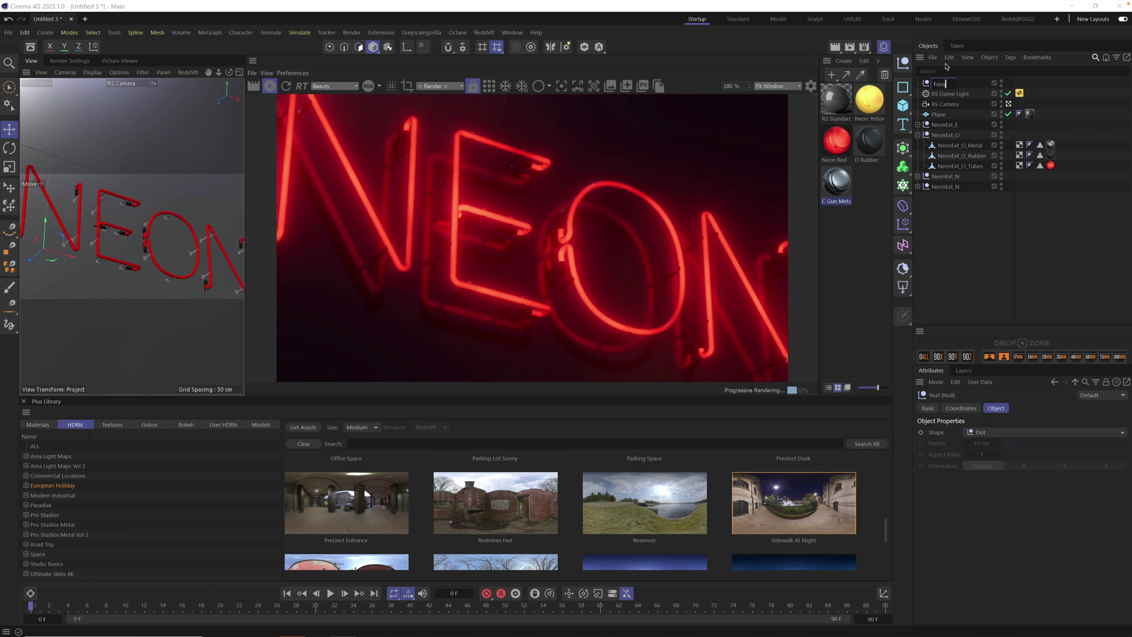
{"action": "type", "text": "s"}
{"action": "key", "text": "Return"}
- Assign the Focus null as the depth of field object in the RS Camera's optical settings
{"action": "left_click", "coordinate": [945, 104]}
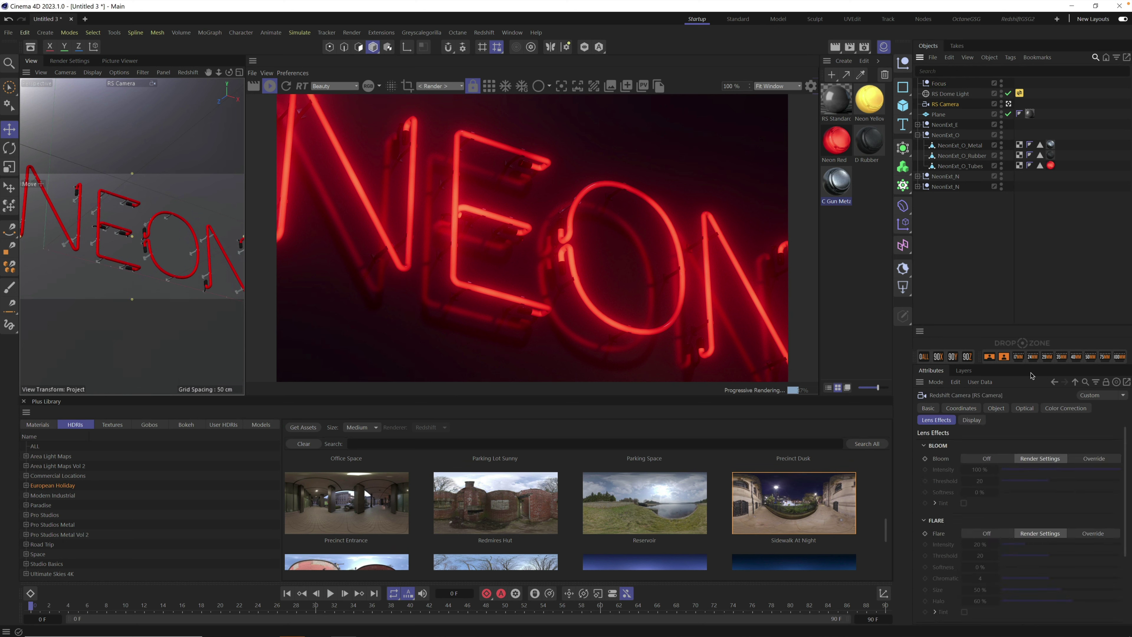
{"action": "left_click", "coordinate": [1030, 409]}
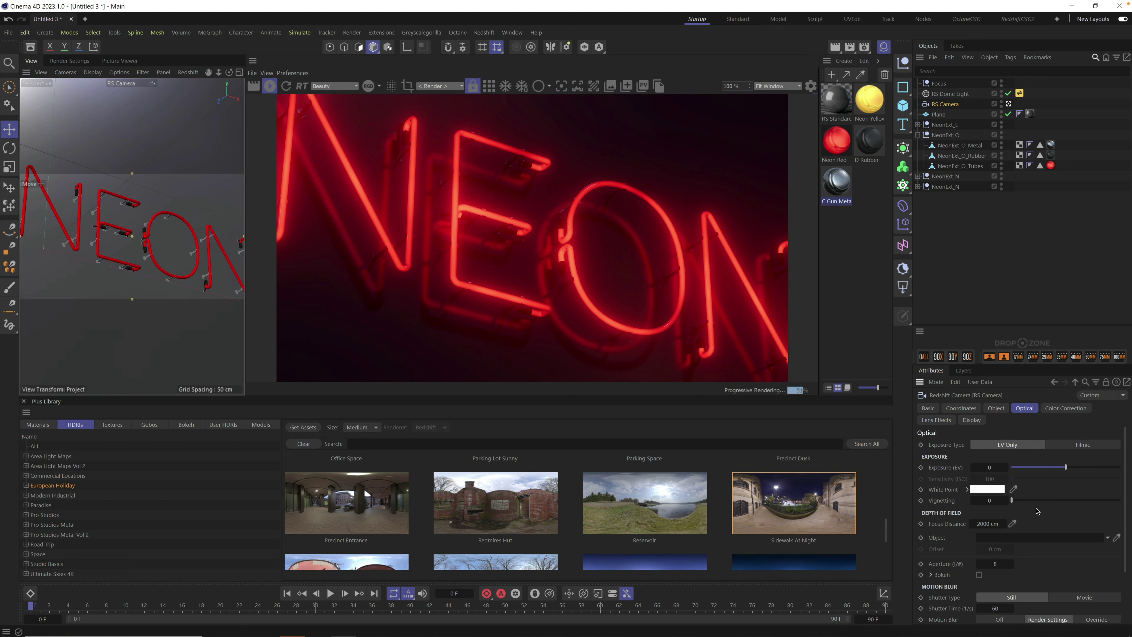
{"action": "left_click", "coordinate": [999, 409]}
{"action": "left_click", "coordinate": [1023, 410]}
{"action": "left_click_drag", "start_coordinate": [939, 84], "coordinate": [1047, 543]}
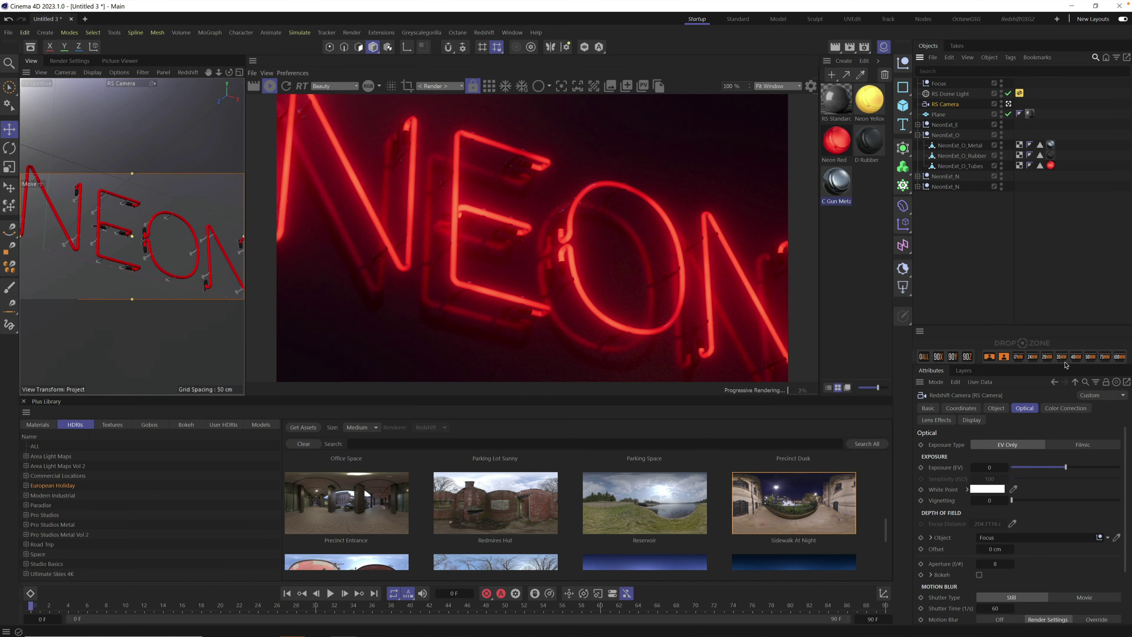
- Reframe the sign and put the Focus null on the letter E's middle bar with the Place tool
{"action": "left_click", "coordinate": [939, 84]}
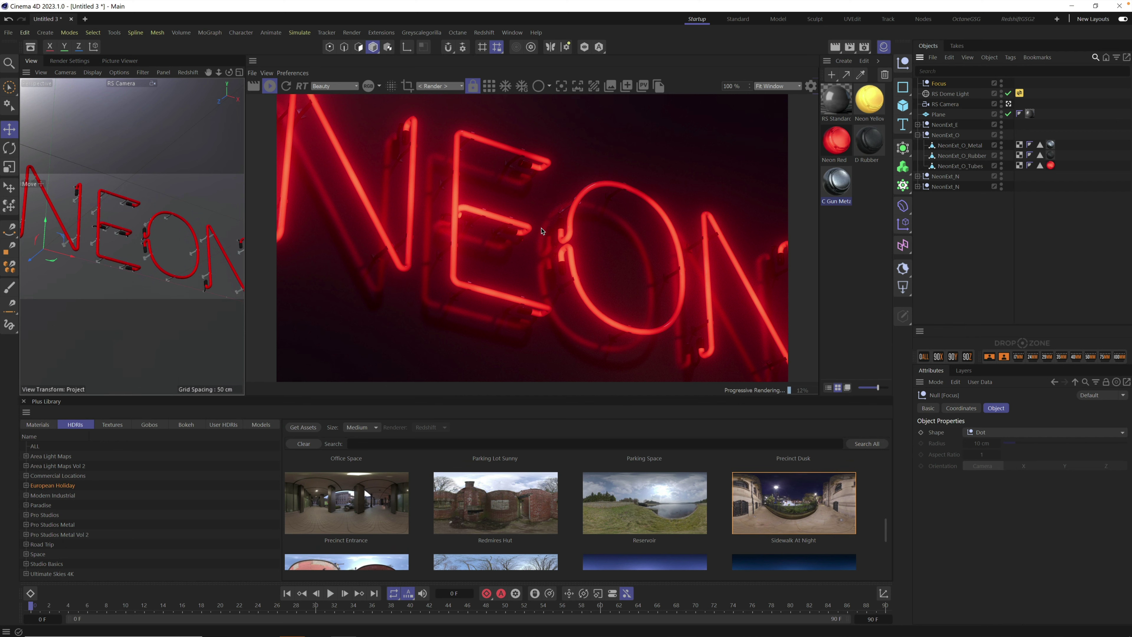
{"action": "left_click_drag", "start_coordinate": [139, 243], "coordinate": [166, 228], "text": "alt"}
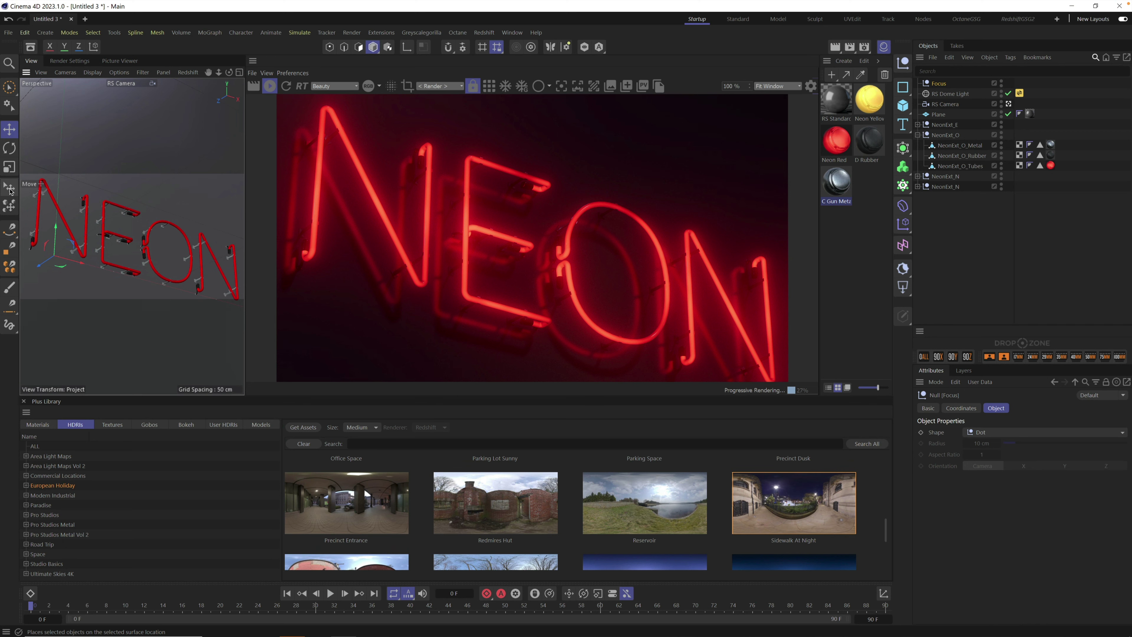
{"action": "left_click", "coordinate": [10, 190]}
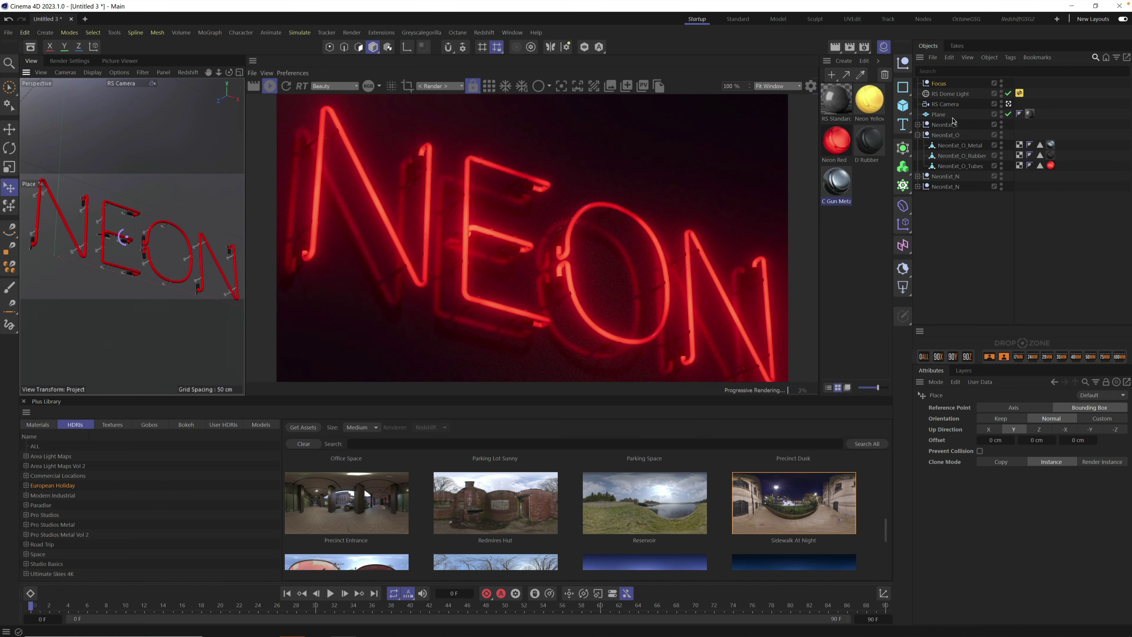
- Set the RS Camera's aperture to 2 and enable Bokeh
{"action": "left_click", "coordinate": [954, 106]}
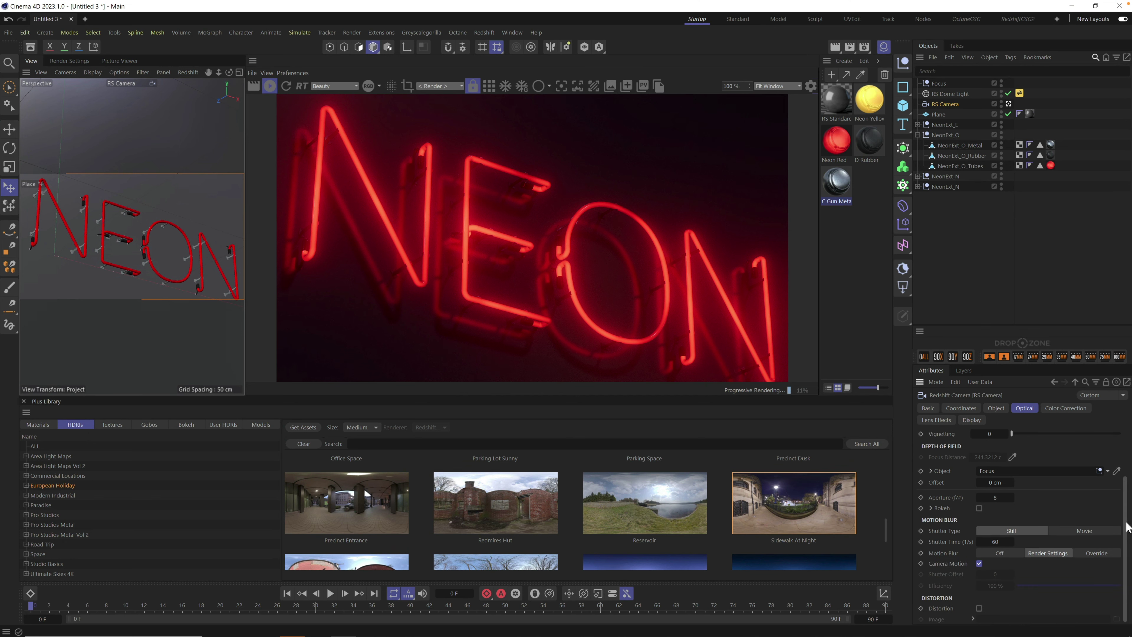
{"action": "scroll", "coordinate": [1127, 475], "scroll_direction": "down", "scroll_amount": 3}
{"action": "left_click", "coordinate": [995, 498]}
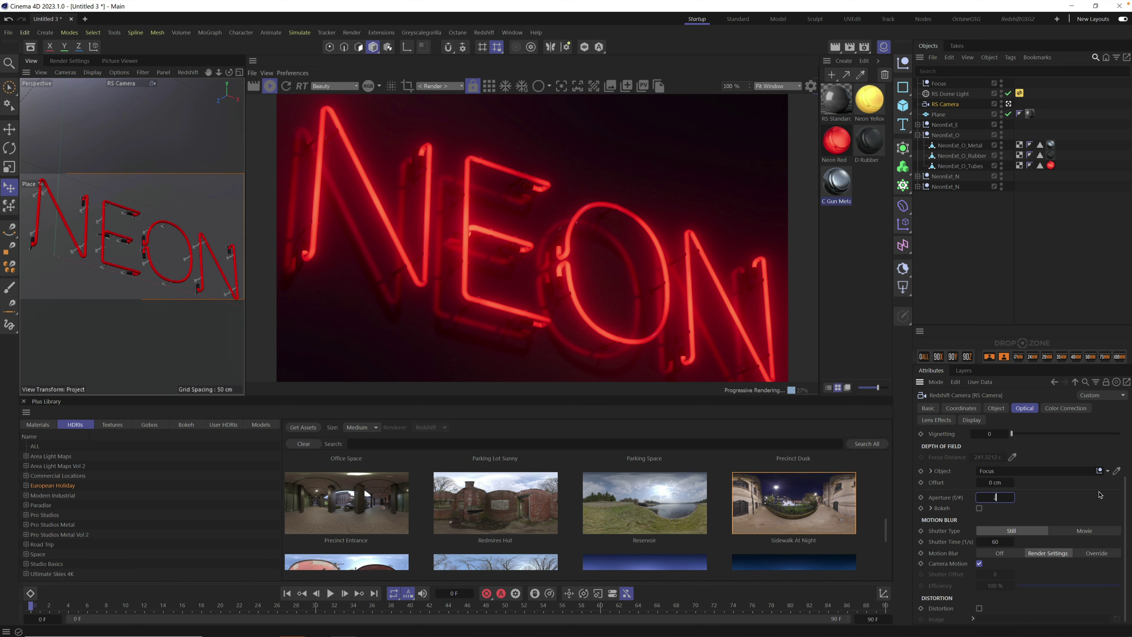
{"action": "type", "text": "2"}
{"action": "key", "text": "Return"}
{"action": "left_click", "coordinate": [980, 509]}
- Orbit and zoom the RS Camera around the letters to check the depth of field, and reframe the whole NEON word
{"action": "left_click", "coordinate": [143, 255]}
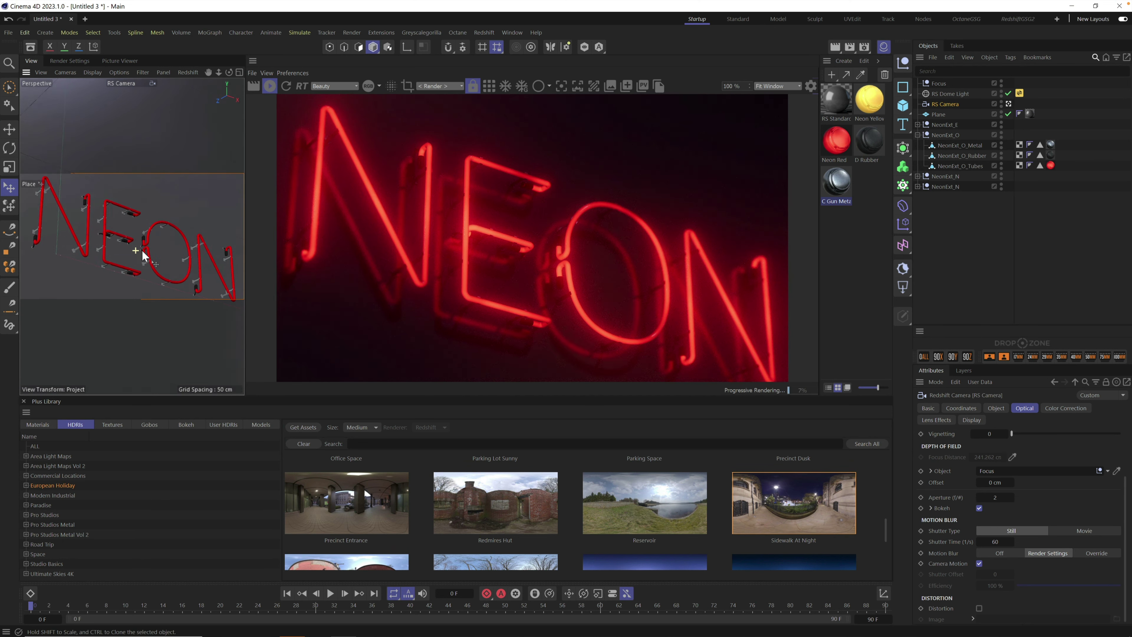
{"action": "left_click_drag", "start_coordinate": [142, 256], "coordinate": [161, 253]}
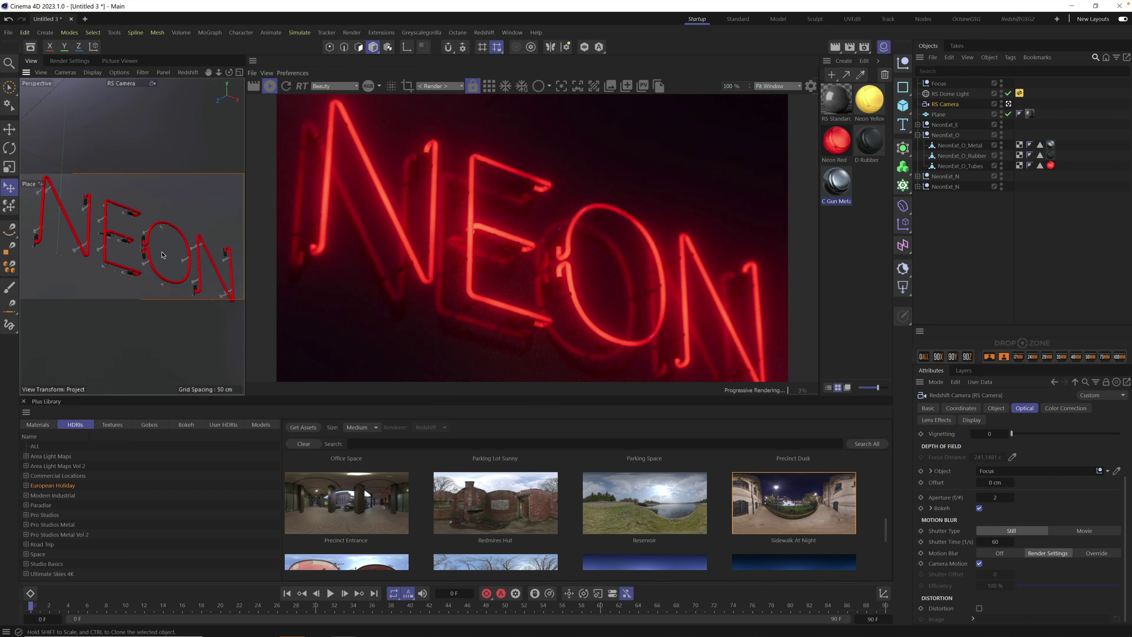
{"action": "scroll", "coordinate": [144, 256], "scroll_direction": "up", "scroll_amount": 5}
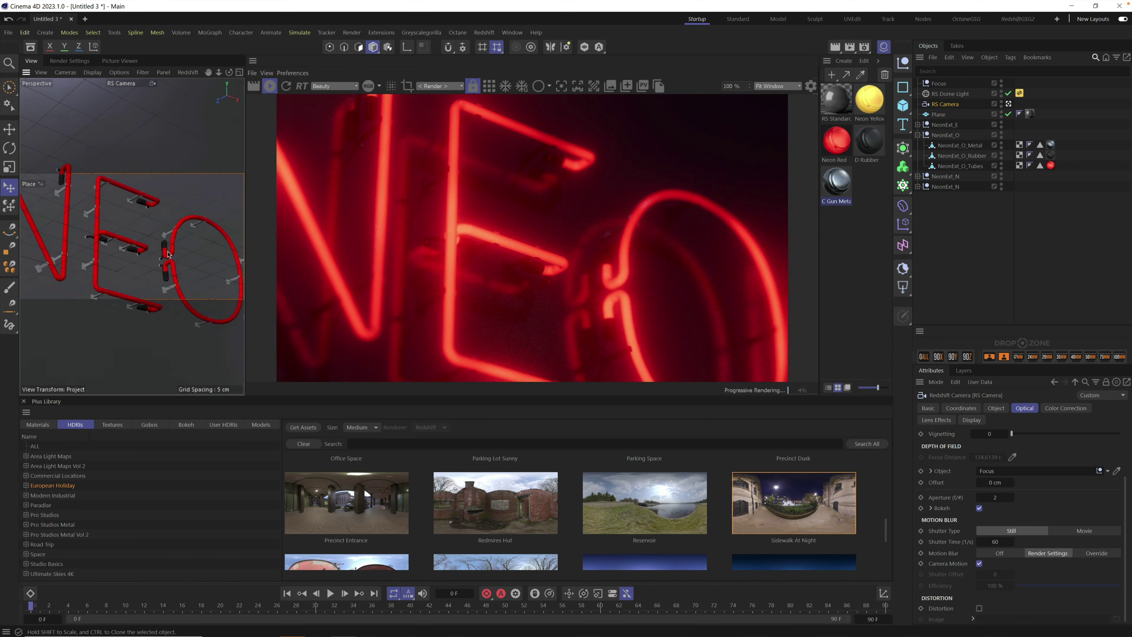
{"action": "left_click_drag", "start_coordinate": [167, 254], "coordinate": [140, 234], "text": "alt"}
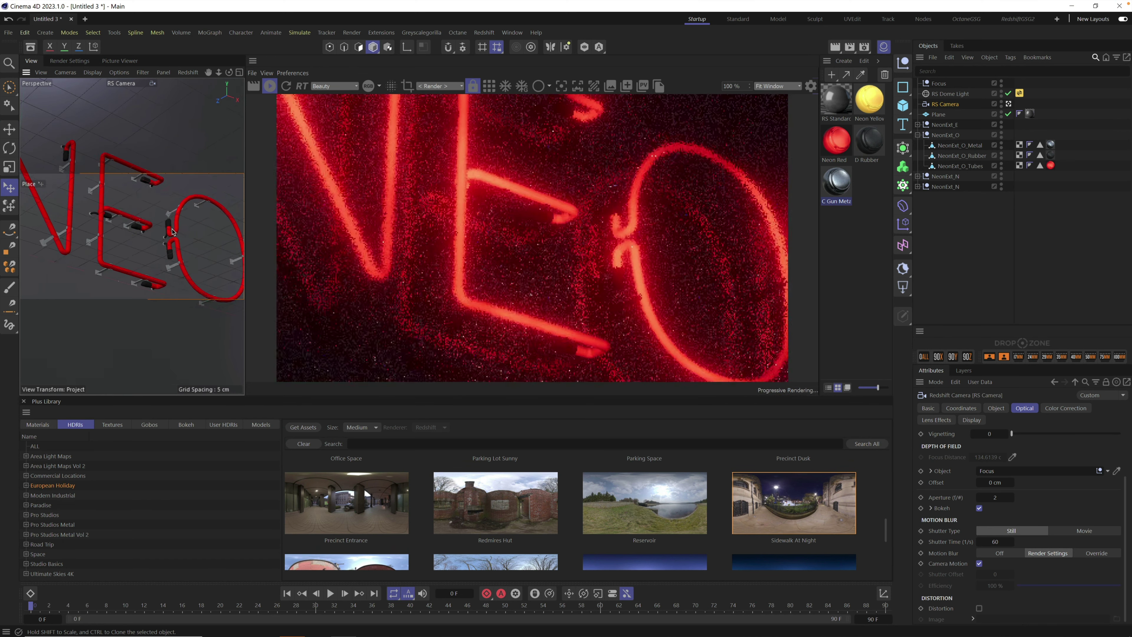
{"action": "scroll", "coordinate": [173, 221], "scroll_direction": "down", "scroll_amount": 5}
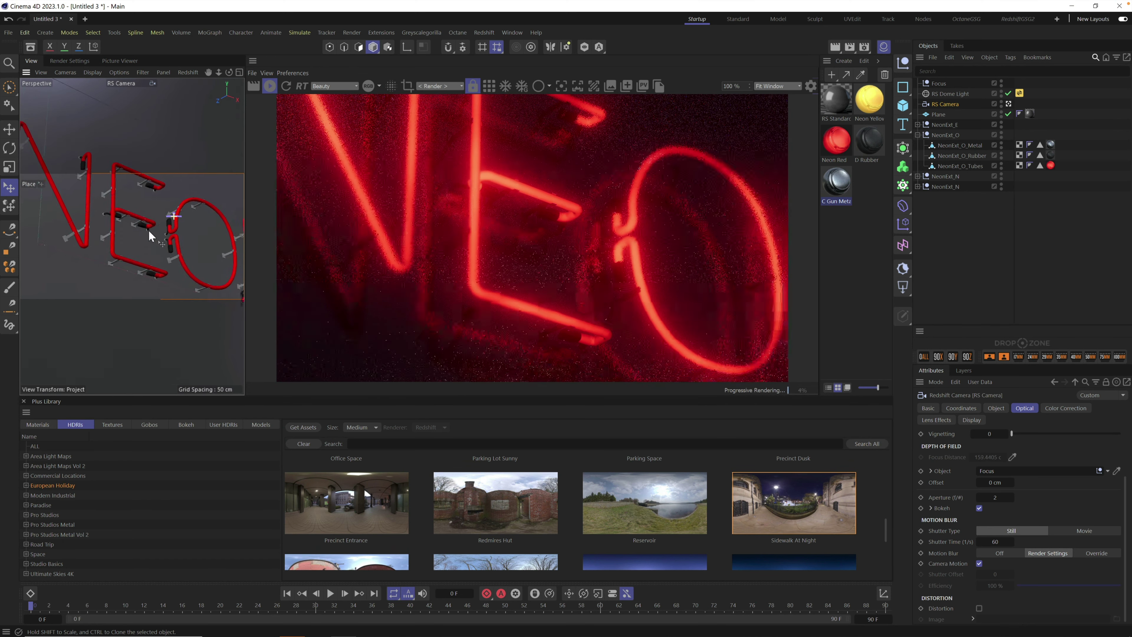
{"action": "mouse_move", "coordinate": [158, 258]}
{"action": "left_mouse_down", "text": "alt"}
{"action": "mouse_move", "coordinate": [144, 245]}
{"action": "mouse_move", "coordinate": [161, 241]}
{"action": "mouse_move", "coordinate": [144, 241]}
{"action": "mouse_move", "coordinate": [154, 254]}
{"action": "left_mouse_up", "text": "alt"}
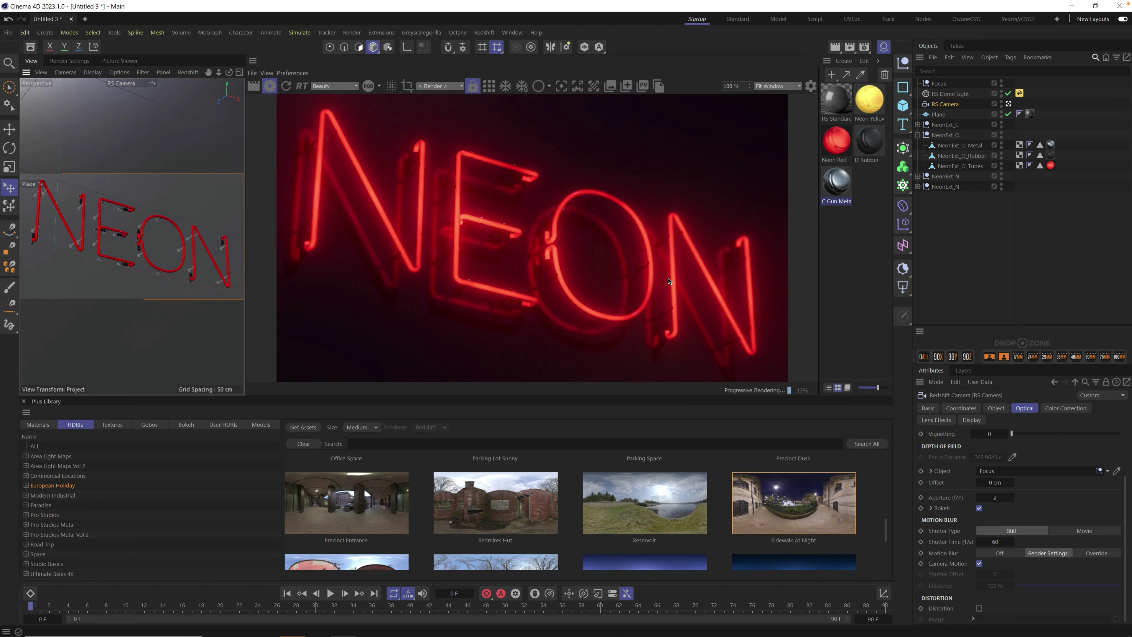
- Tighten the word's letter spacing by moving the last N, the E and the first N sideways toward the O, one group at a time
{"action": "left_click", "coordinate": [918, 135]}
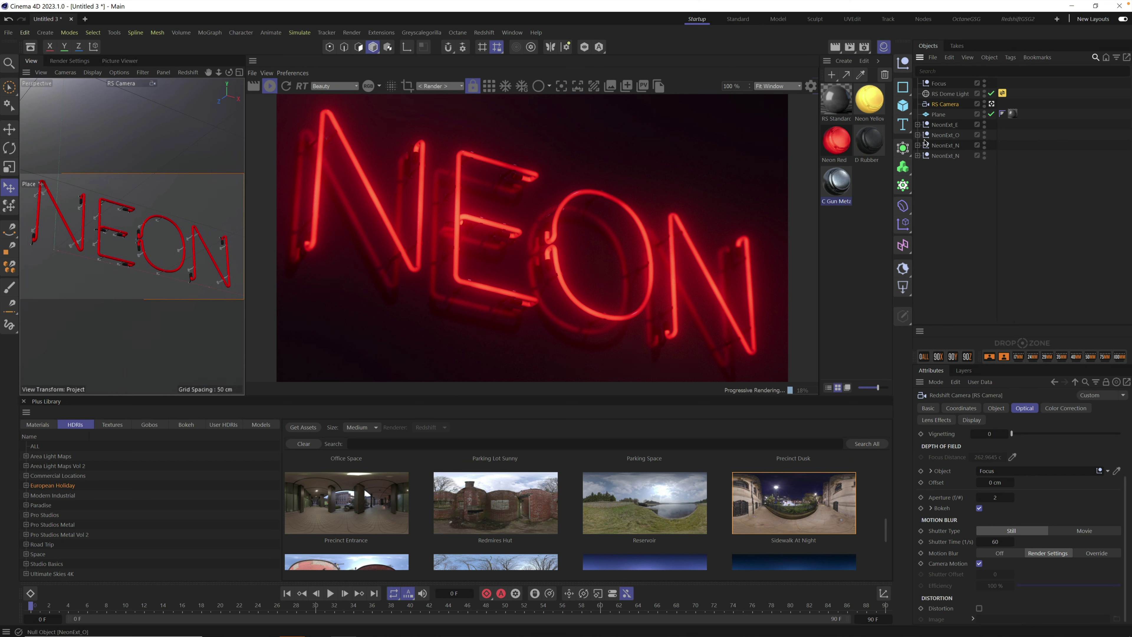
{"action": "left_click", "coordinate": [945, 146]}
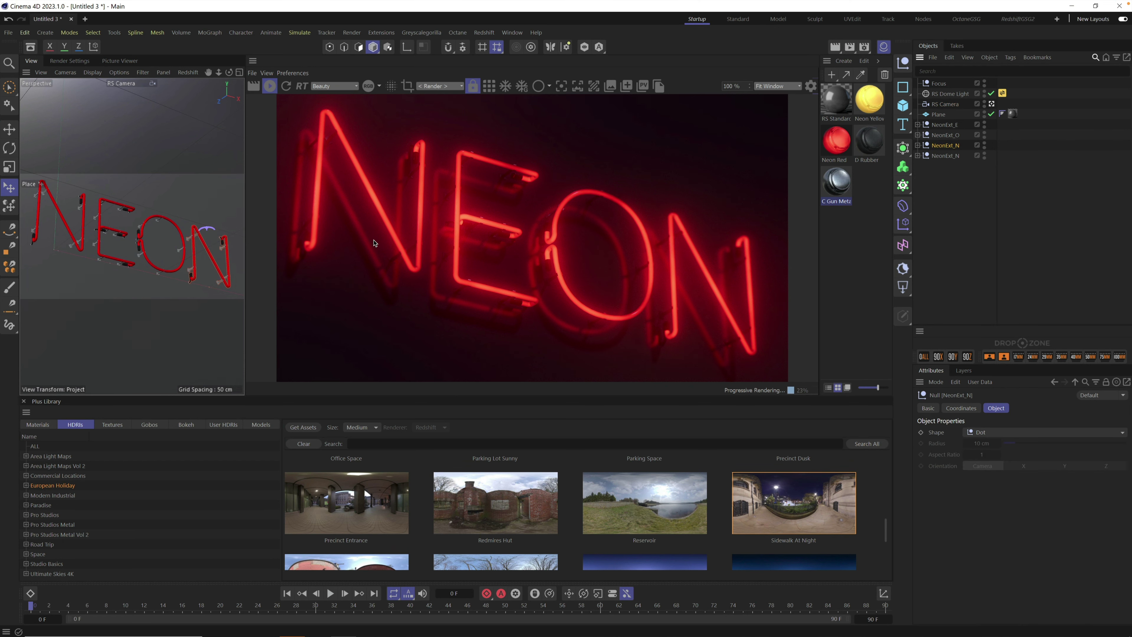
{"action": "key", "text": "e"}
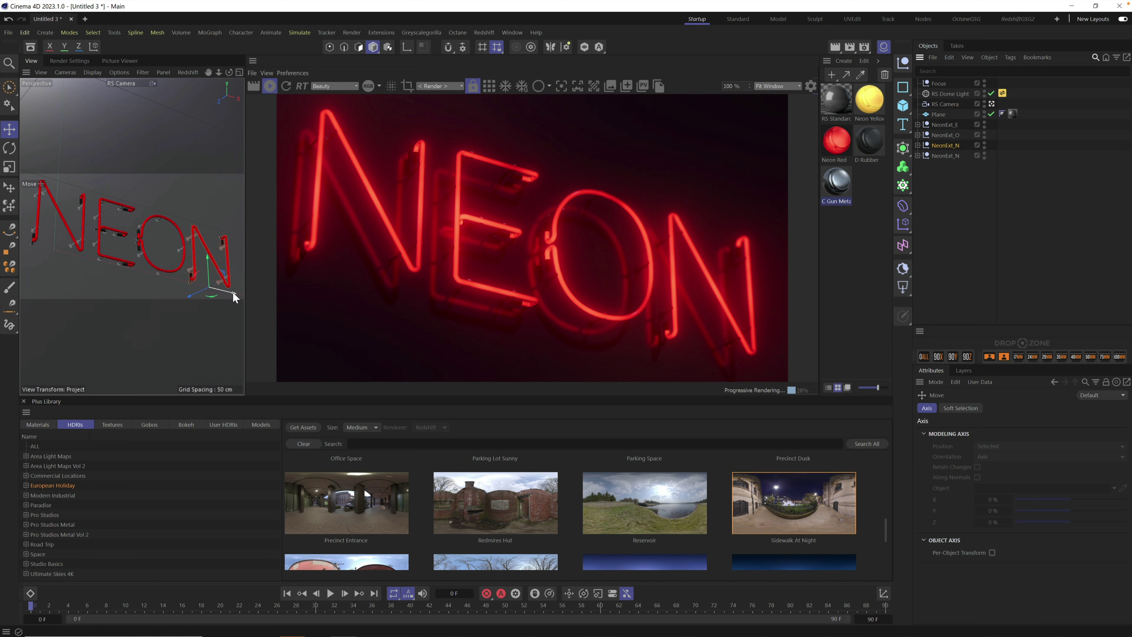
{"action": "left_click_drag", "start_coordinate": [230, 295], "coordinate": [232, 296]}
{"action": "left_click", "coordinate": [138, 268]}
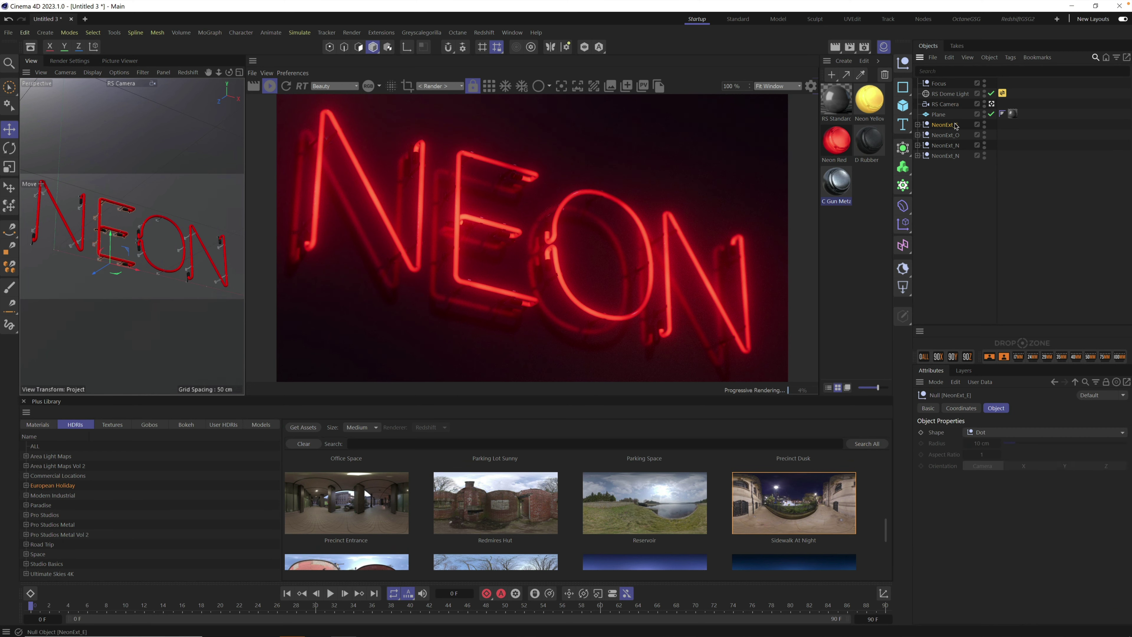
{"action": "left_click_drag", "start_coordinate": [139, 268], "coordinate": [142, 269]}
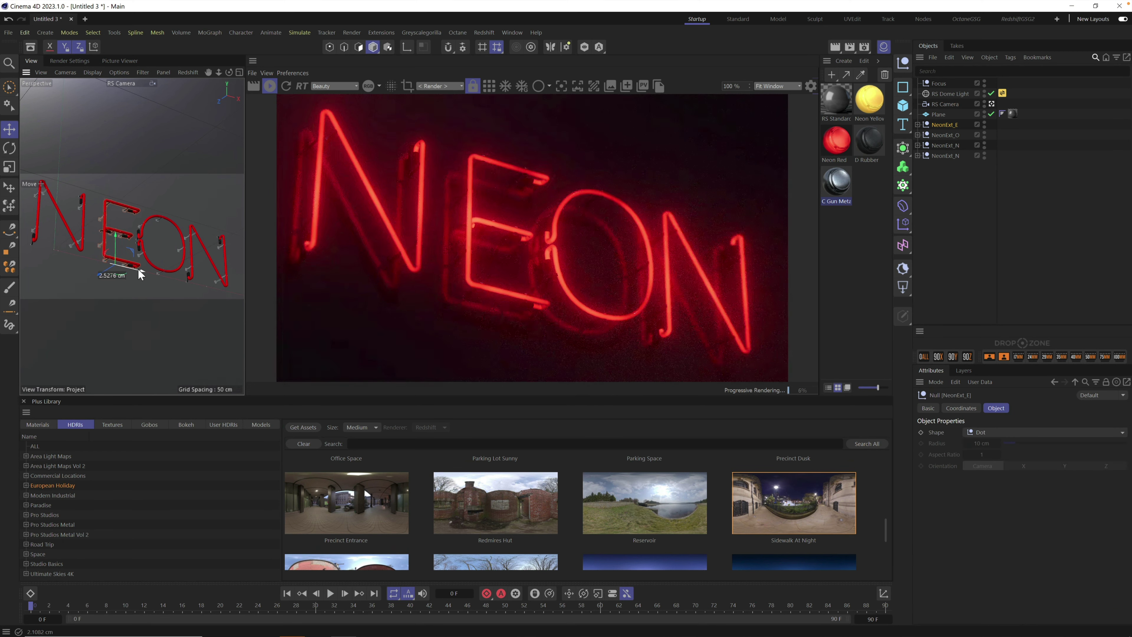
{"action": "left_click", "coordinate": [946, 154]}
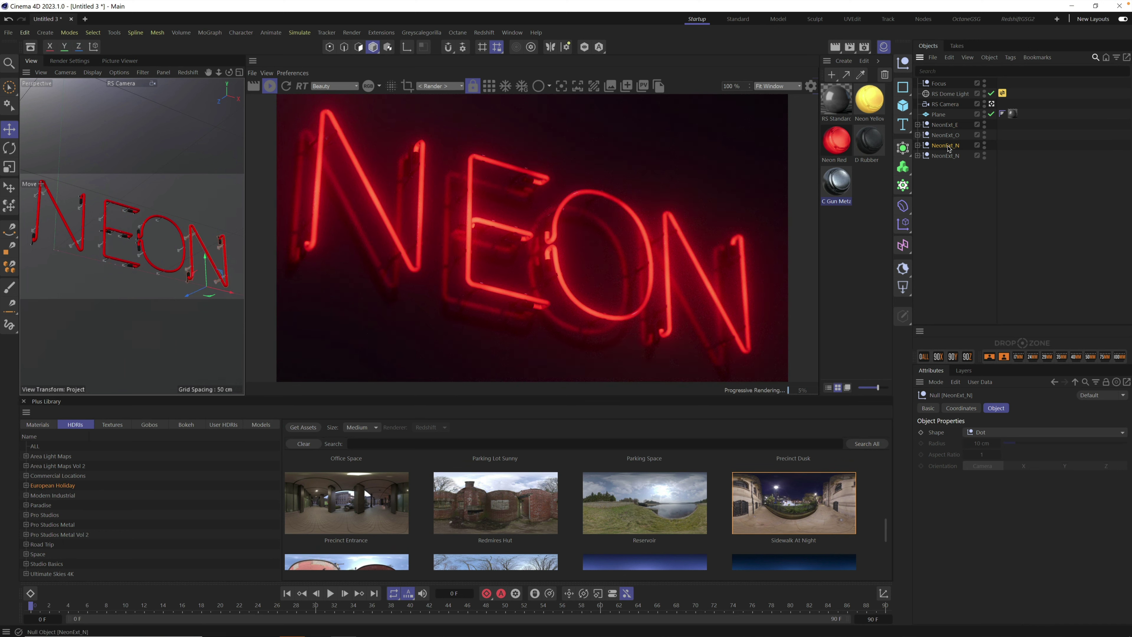
{"action": "mouse_move", "coordinate": [85, 257]}
{"action": "left_mouse_down"}
{"action": "mouse_move", "coordinate": [97, 261]}
{"action": "mouse_move", "coordinate": [75, 257]}
{"action": "mouse_move", "coordinate": [91, 258]}
{"action": "left_mouse_up"}
{"action": "scroll", "coordinate": [128, 260], "scroll_direction": "up", "scroll_amount": 1}
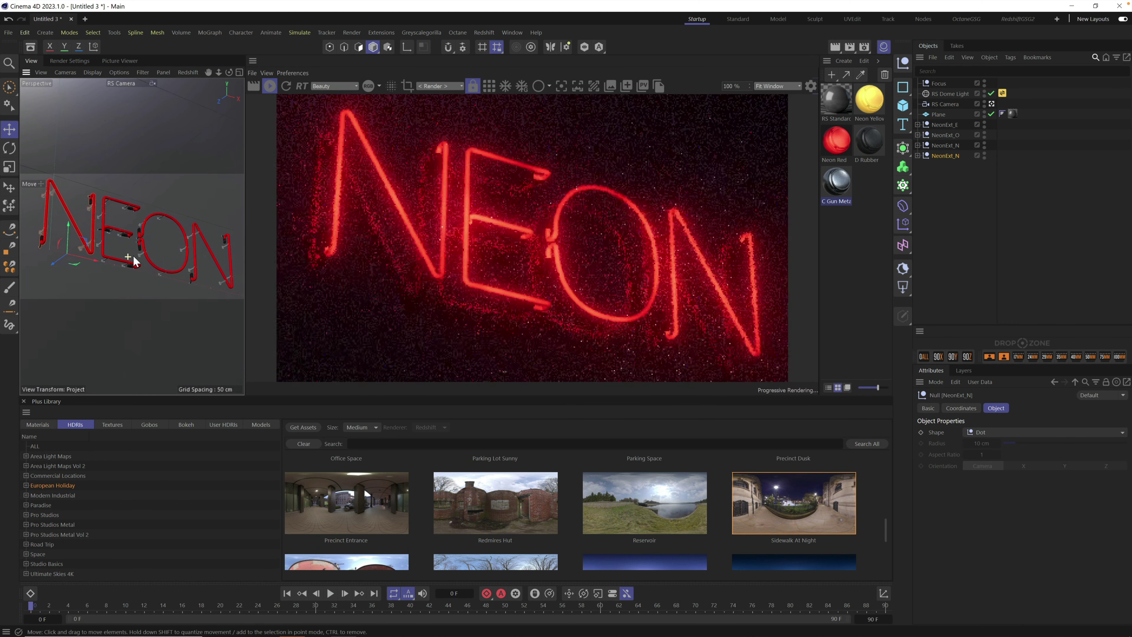
{"action": "scroll", "coordinate": [128, 259], "scroll_direction": "up", "scroll_amount": 1}
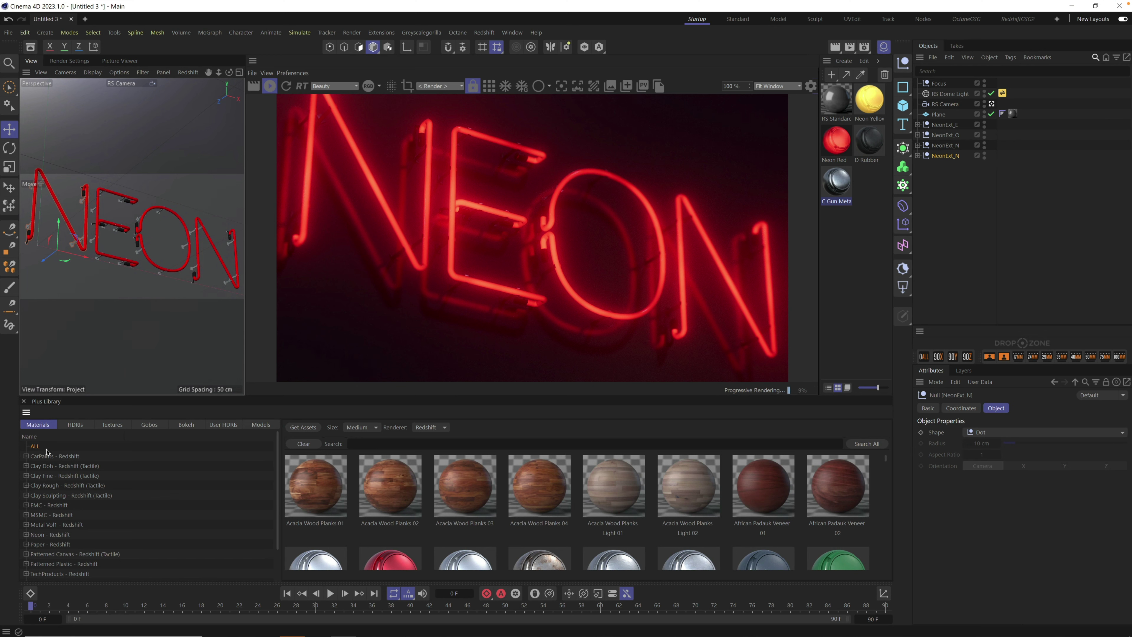
- Show the Neon - Redshift category of the Plus Library materials and expand all four NeonExt letter groups in the object hierarchy
{"action": "left_click", "coordinate": [360, 445]}
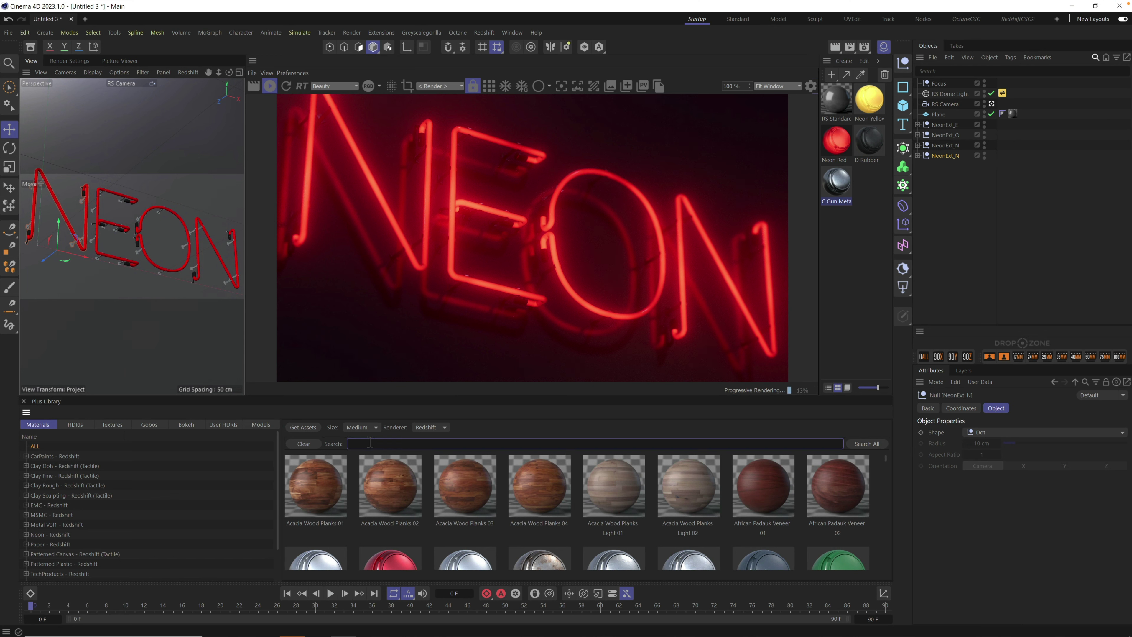
{"action": "left_click", "coordinate": [53, 535]}
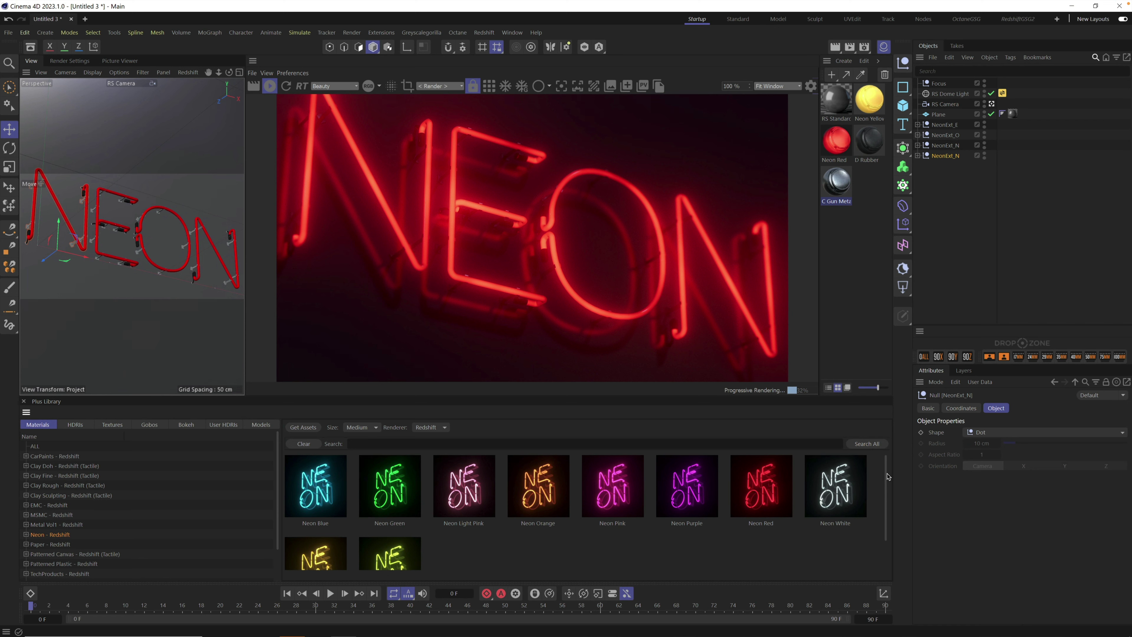
{"action": "left_click", "coordinate": [918, 155]}
{"action": "left_click", "coordinate": [918, 145]}
{"action": "left_click", "coordinate": [918, 135]}
{"action": "left_click", "coordinate": [917, 125]}
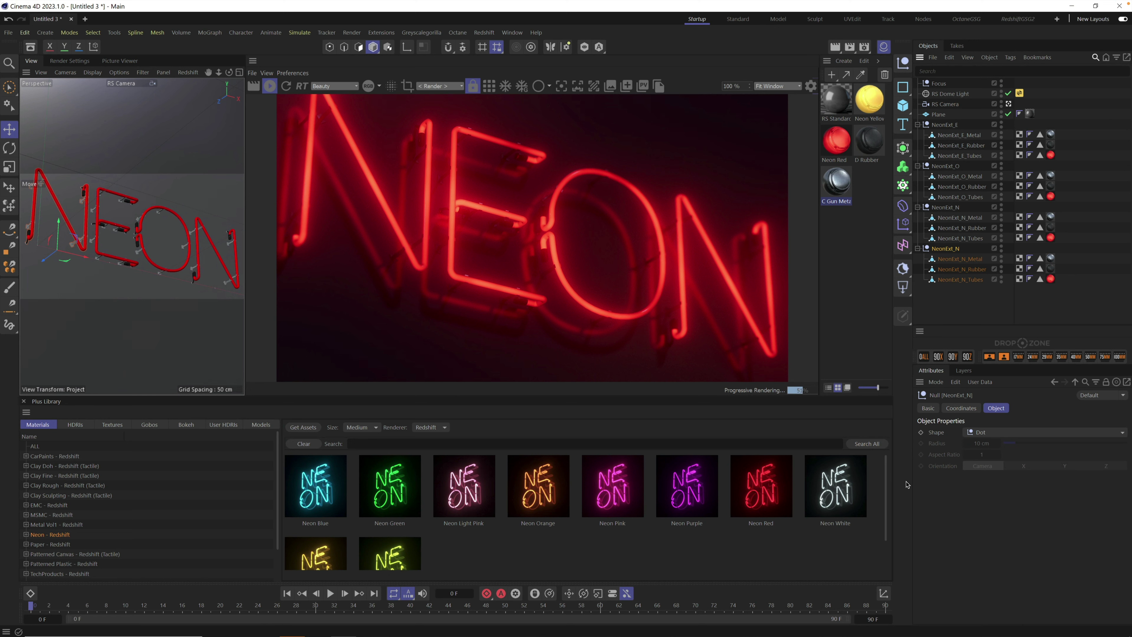
- Add the Neon Yellow material from the library to the scene and assign it to NeonExt_E_Tubes in place of Neon Red
{"action": "left_click_drag", "start_coordinate": [887, 484], "coordinate": [885, 525]}
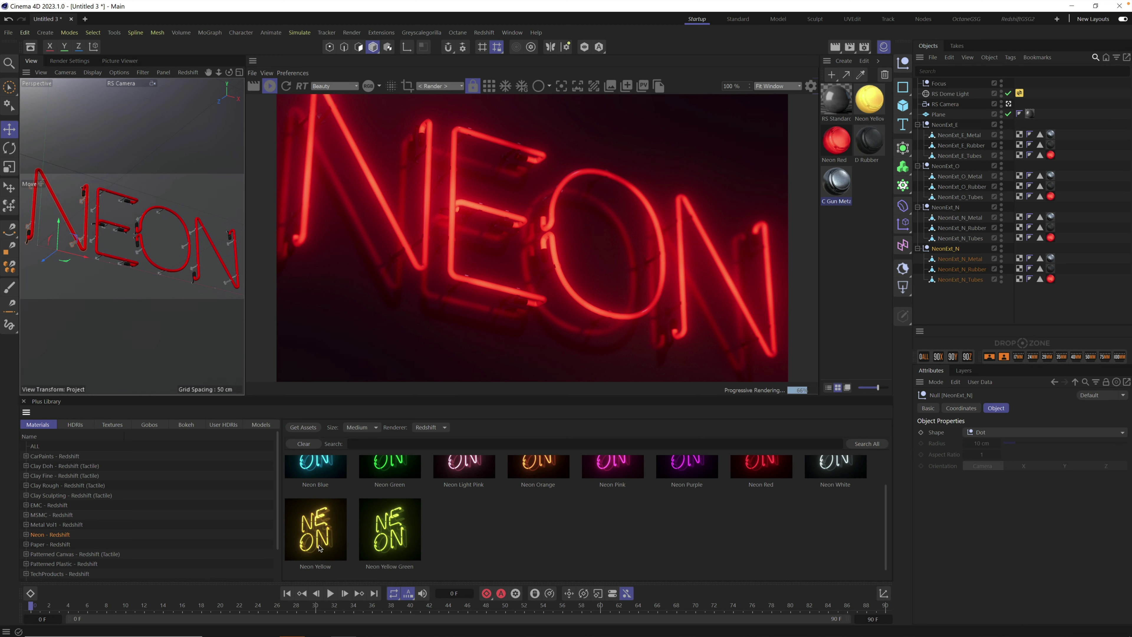
{"action": "left_click_drag", "start_coordinate": [314, 535], "coordinate": [873, 274]}
{"action": "left_click", "coordinate": [868, 184]}
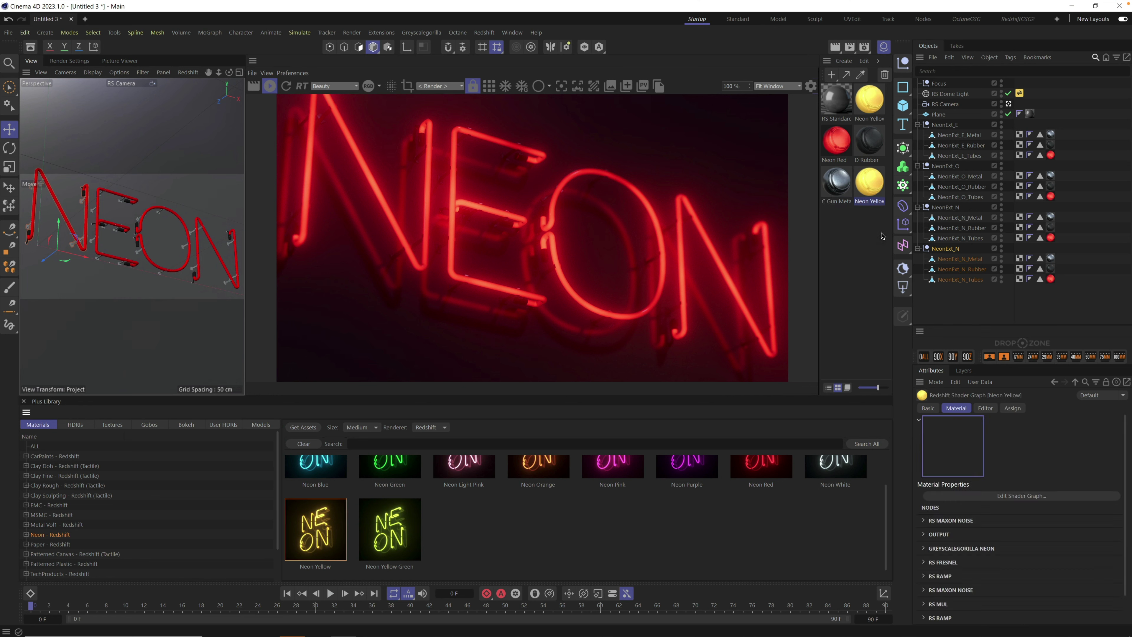
{"action": "left_click_drag", "start_coordinate": [868, 185], "coordinate": [1052, 156]}
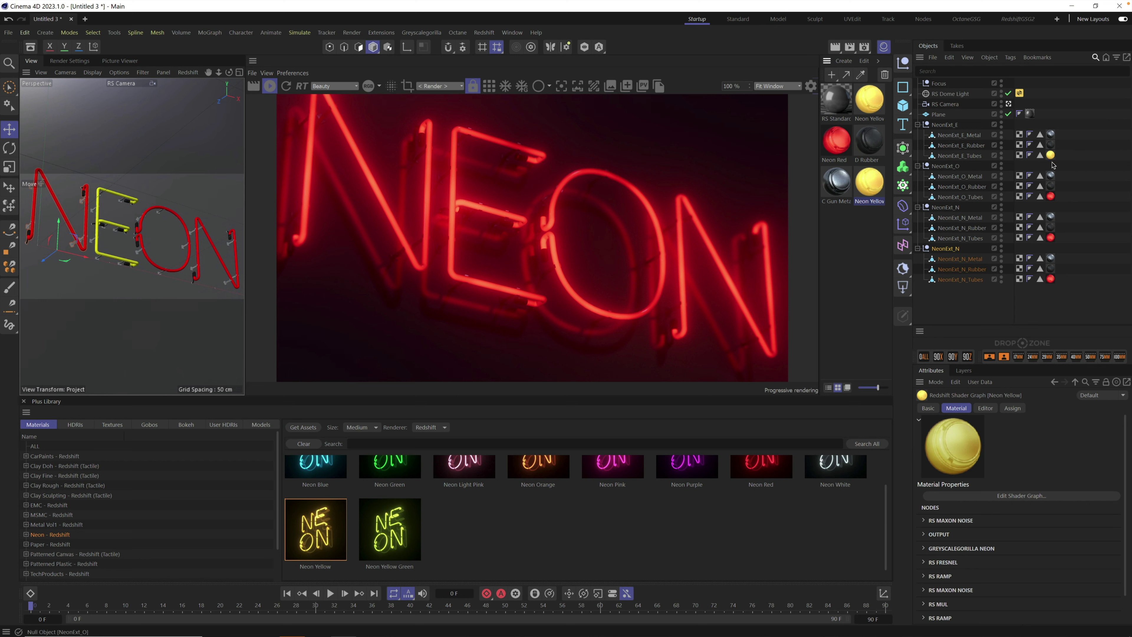
- Try the new Neon Yellow material on the tubes of the first N and of the last N
{"action": "left_click_drag", "start_coordinate": [928, 222], "coordinate": [1051, 280]}
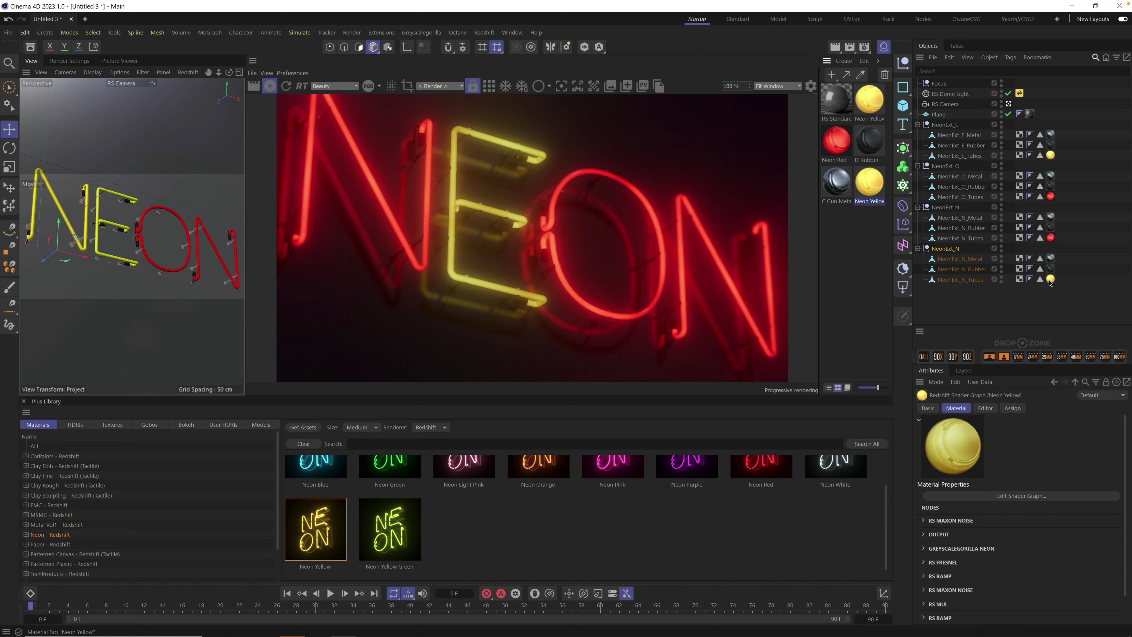
{"action": "key", "text": "ctrl+z"}
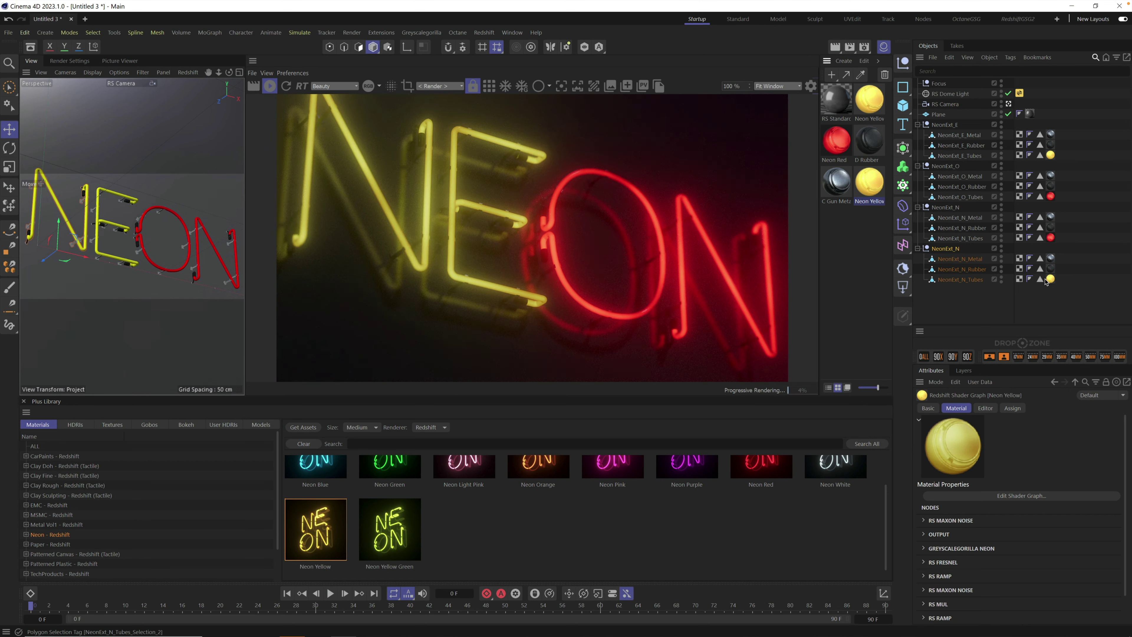
{"action": "left_click_drag", "start_coordinate": [869, 183], "coordinate": [1051, 227]}
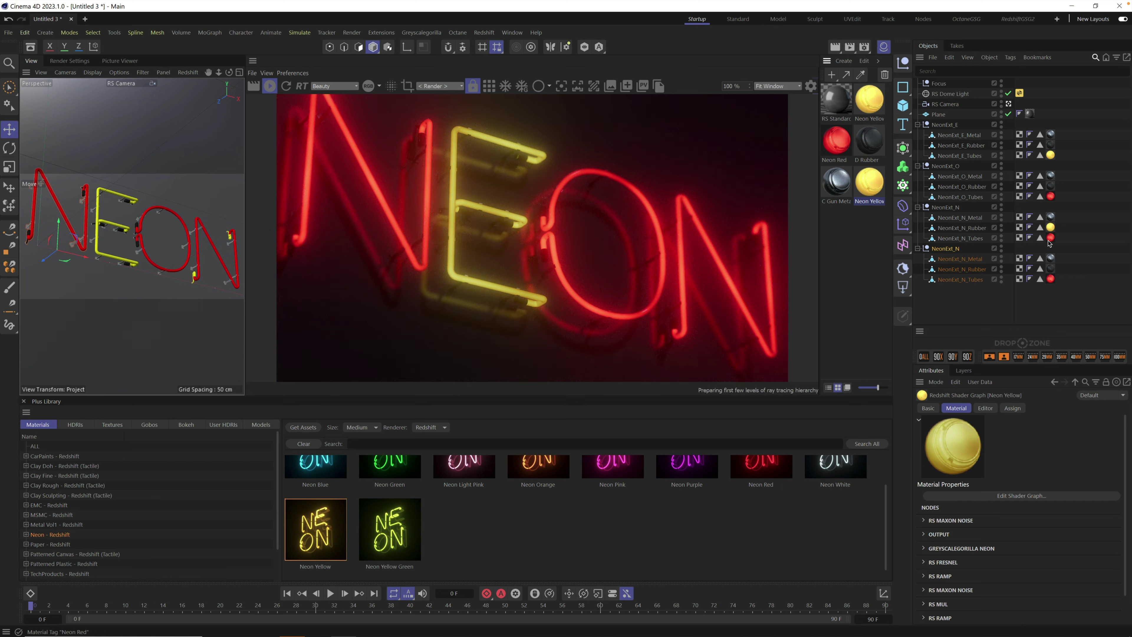
{"action": "key", "text": "ctrl+z"}
{"action": "left_click_drag", "start_coordinate": [869, 183], "coordinate": [1053, 243]}
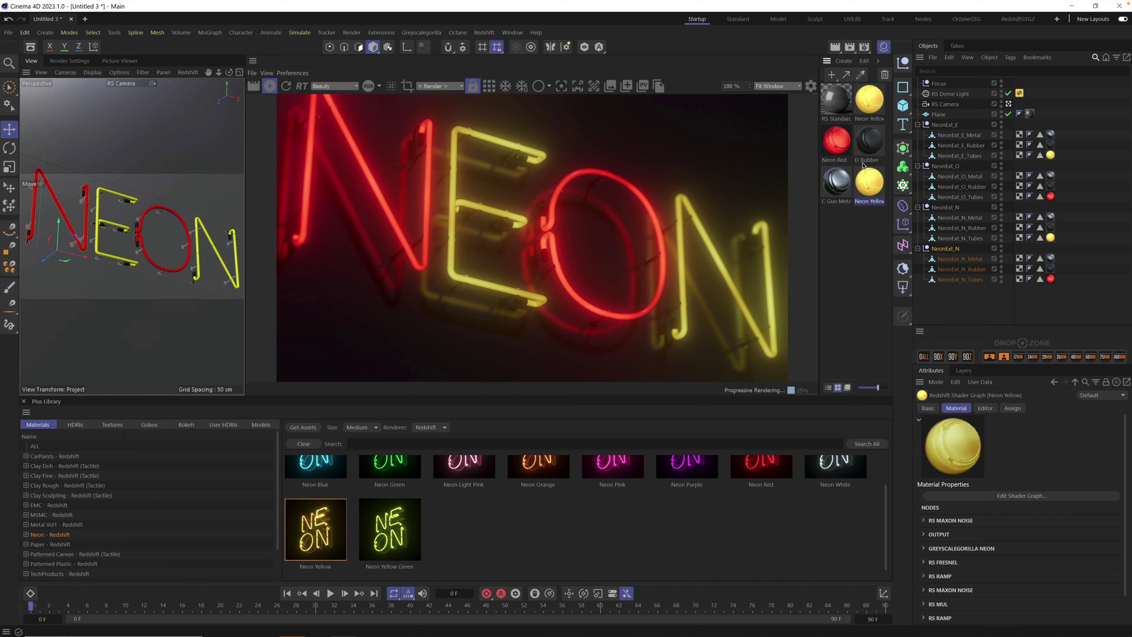
{"action": "mouse_move", "coordinate": [143, 241]}
{"action": "left_mouse_down"}
{"action": "mouse_move", "coordinate": [153, 258]}
{"action": "mouse_move", "coordinate": [139, 250]}
{"action": "left_mouse_up"}
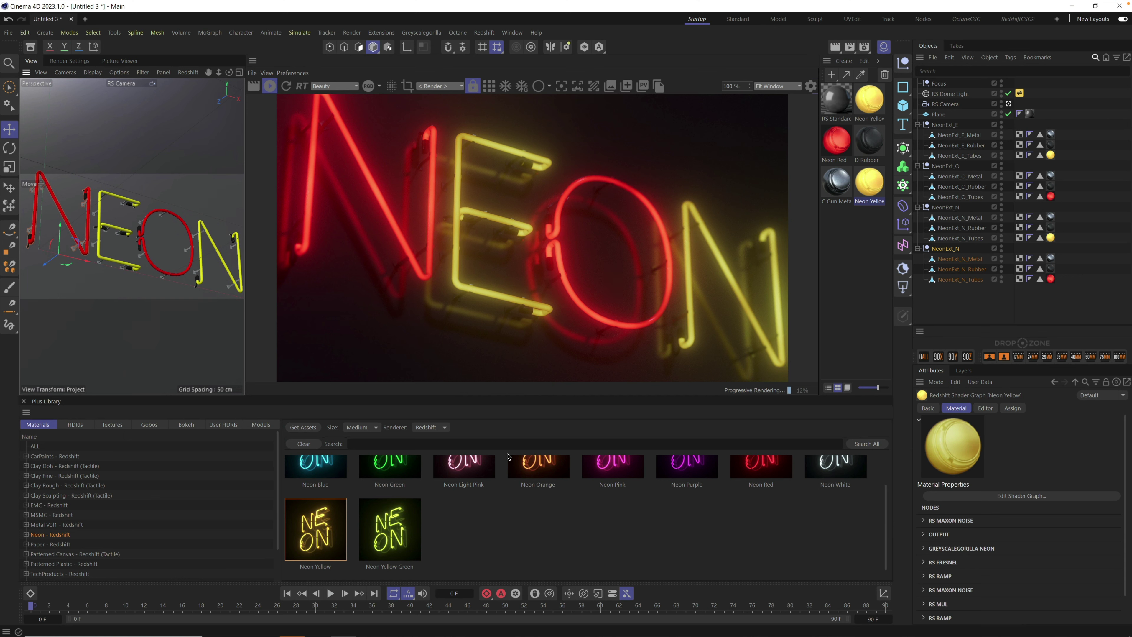
- Add the Neon Pink material from the library and assign it to NeonExt_O_Tubes
{"action": "scroll", "coordinate": [888, 517], "scroll_direction": "up", "scroll_amount": 2}
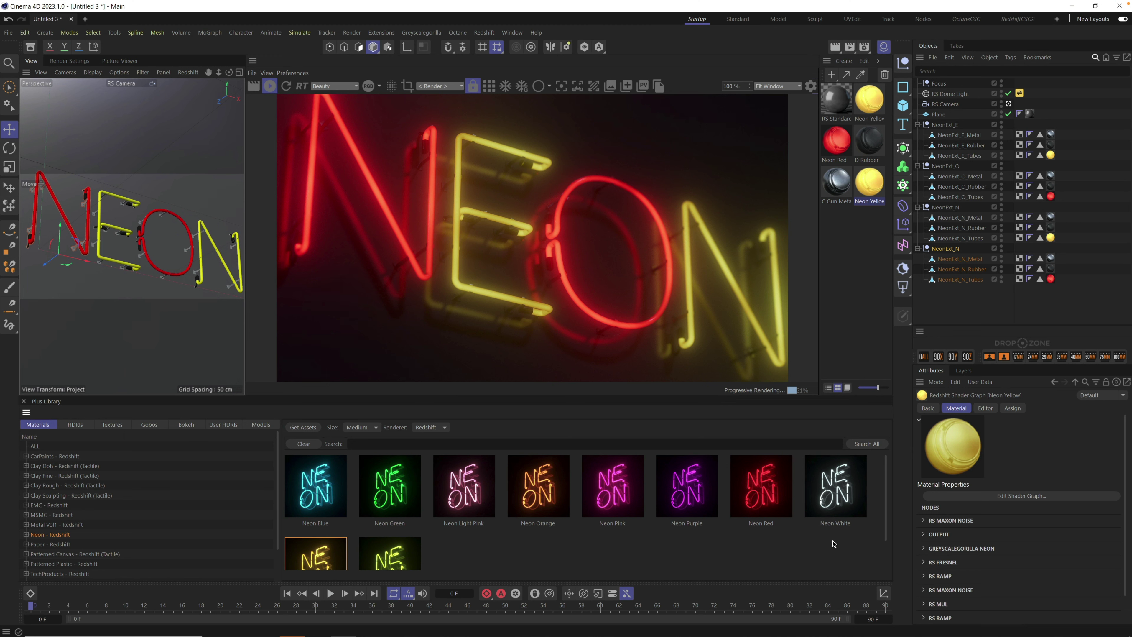
{"action": "left_click", "coordinate": [404, 560]}
{"action": "double_click", "coordinate": [624, 489]}
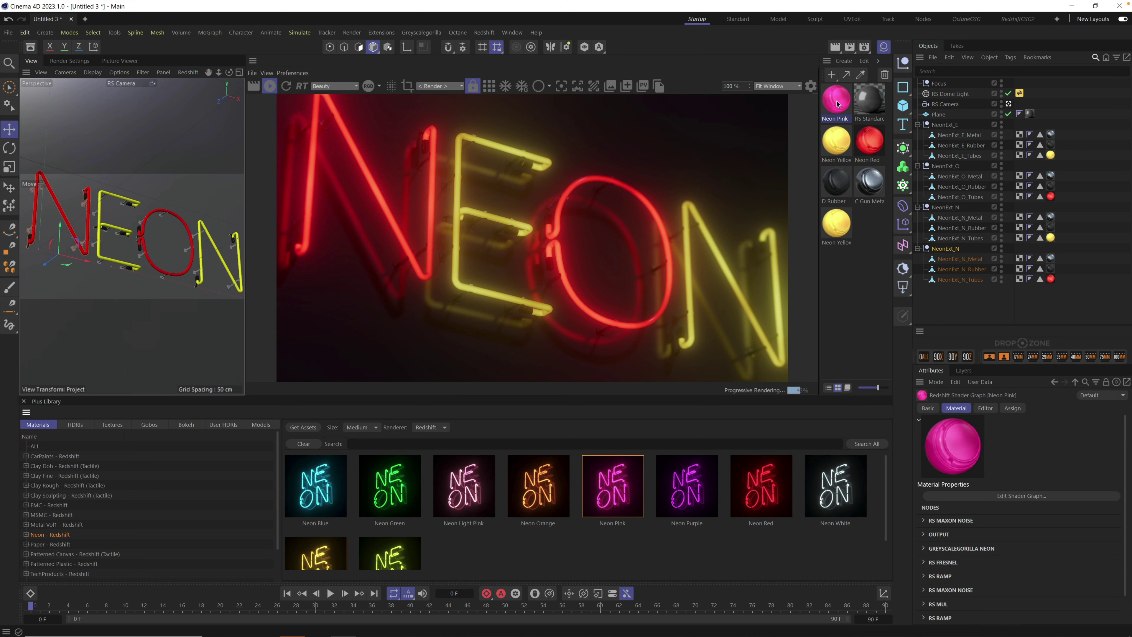
{"action": "left_click_drag", "start_coordinate": [834, 102], "coordinate": [1052, 201]}
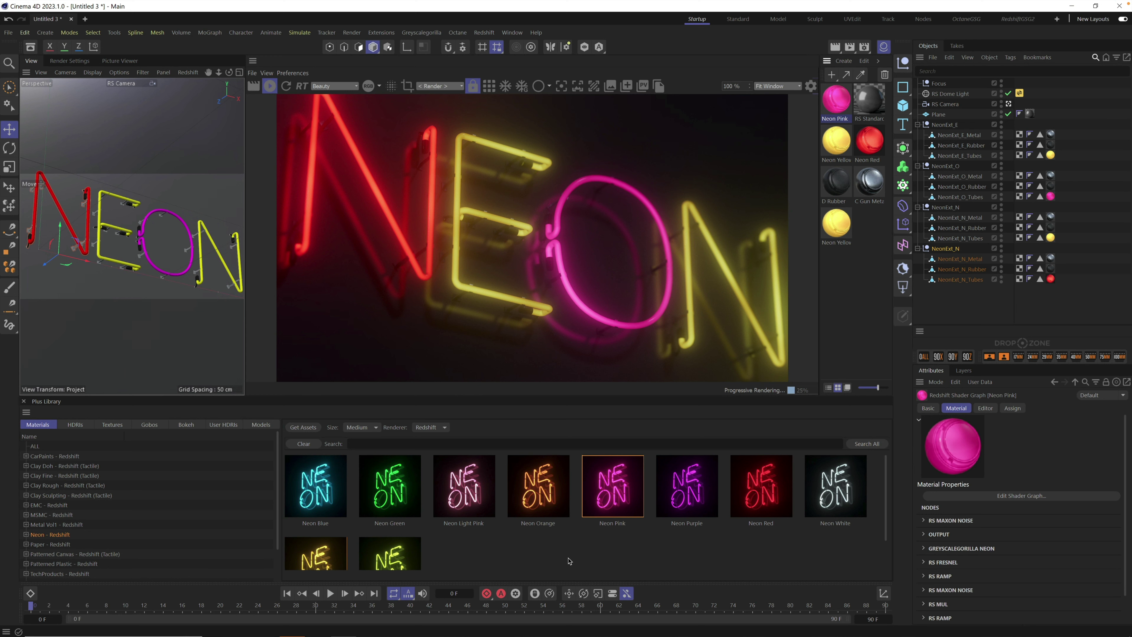
- Add the Neon Blue material from the library, assign it to the last N's tubes, and reframe the sign at an angle
{"action": "double_click", "coordinate": [343, 497]}
{"action": "left_click_drag", "start_coordinate": [837, 100], "coordinate": [1051, 240]}
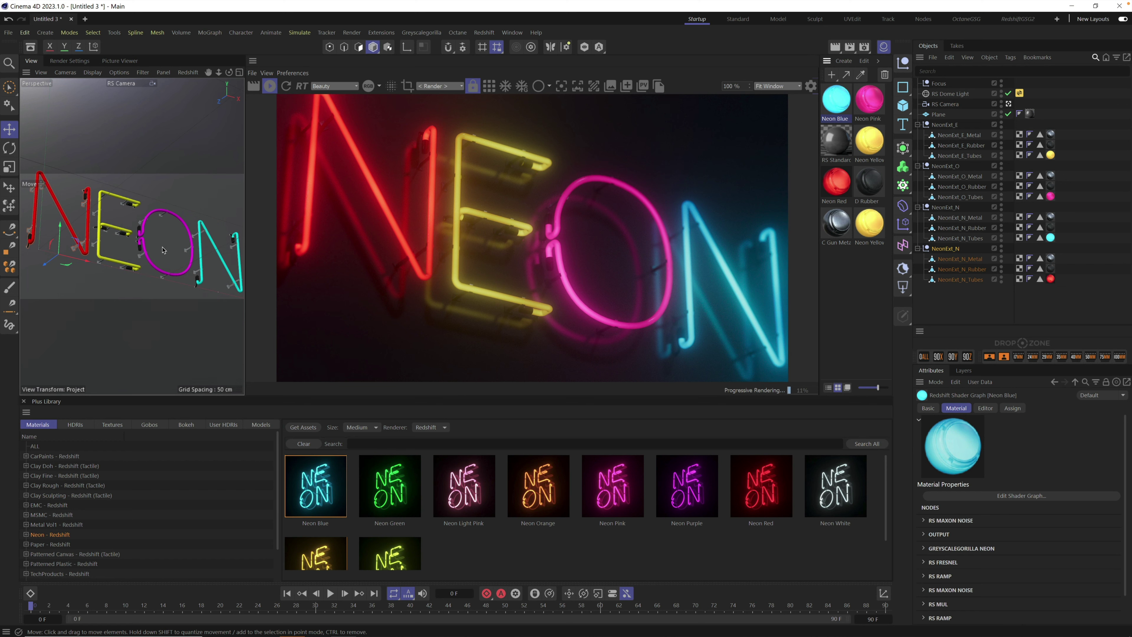
{"action": "left_click_drag", "start_coordinate": [140, 243], "coordinate": [152, 241], "text": "alt"}
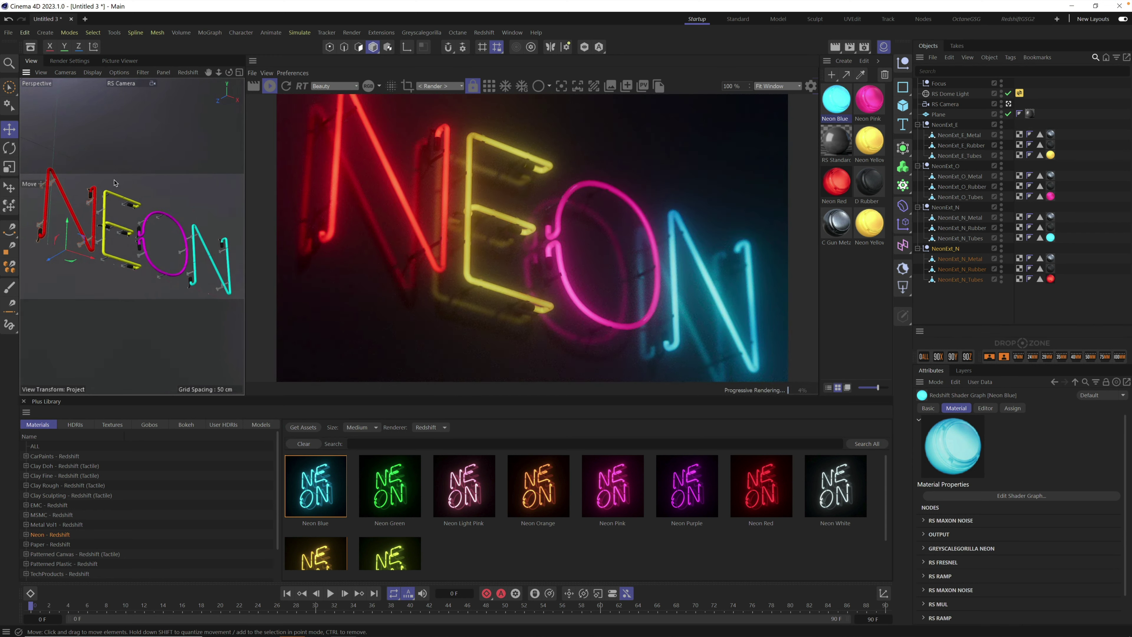
{"action": "mouse_move", "coordinate": [139, 241]}
{"action": "left_mouse_down", "text": "alt"}
{"action": "mouse_move", "coordinate": [150, 237]}
{"action": "mouse_move", "coordinate": [154, 248]}
{"action": "left_mouse_up", "text": "alt"}
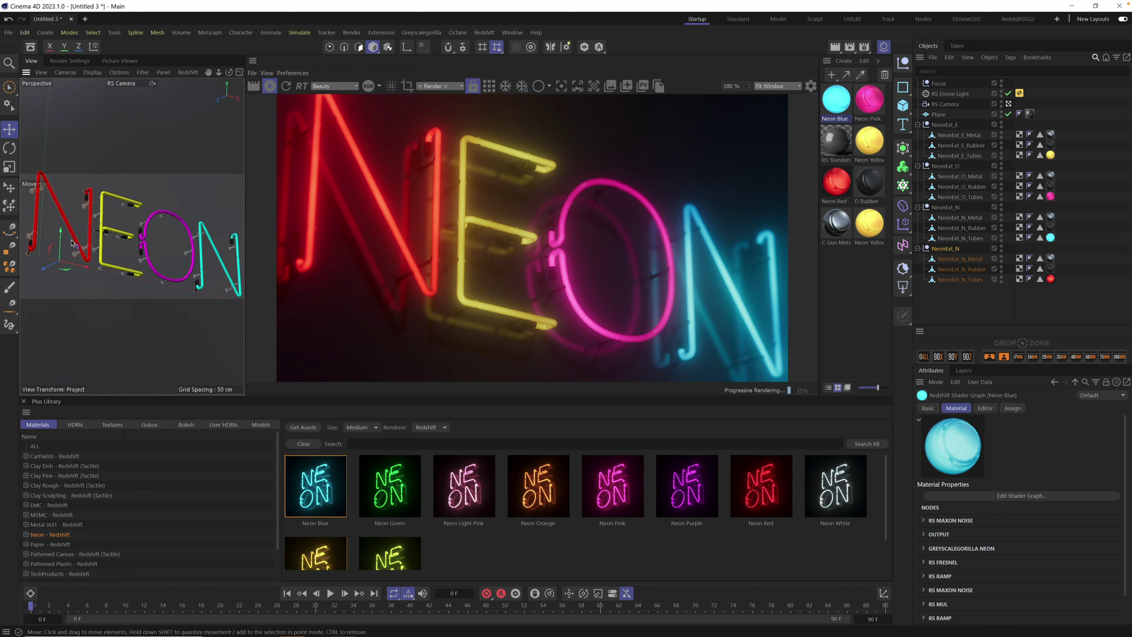
{"action": "left_click_drag", "start_coordinate": [137, 248], "coordinate": [131, 237], "text": "alt"}
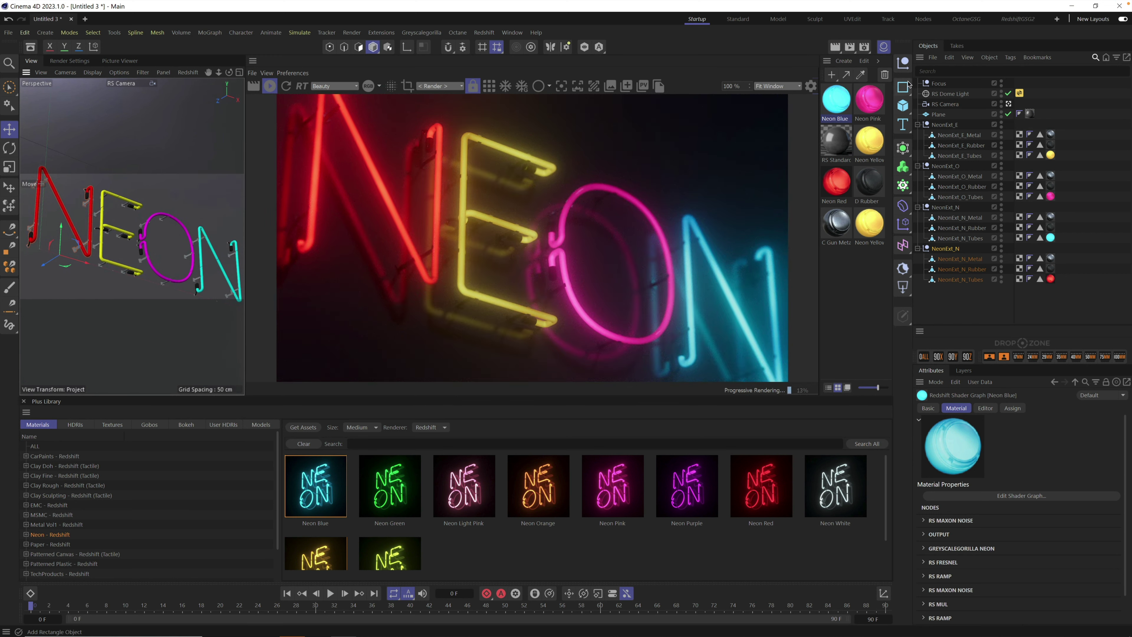
- Create a null, collapse the four NeonExt letter groups, and group them all under the null
{"action": "left_click", "coordinate": [903, 62]}
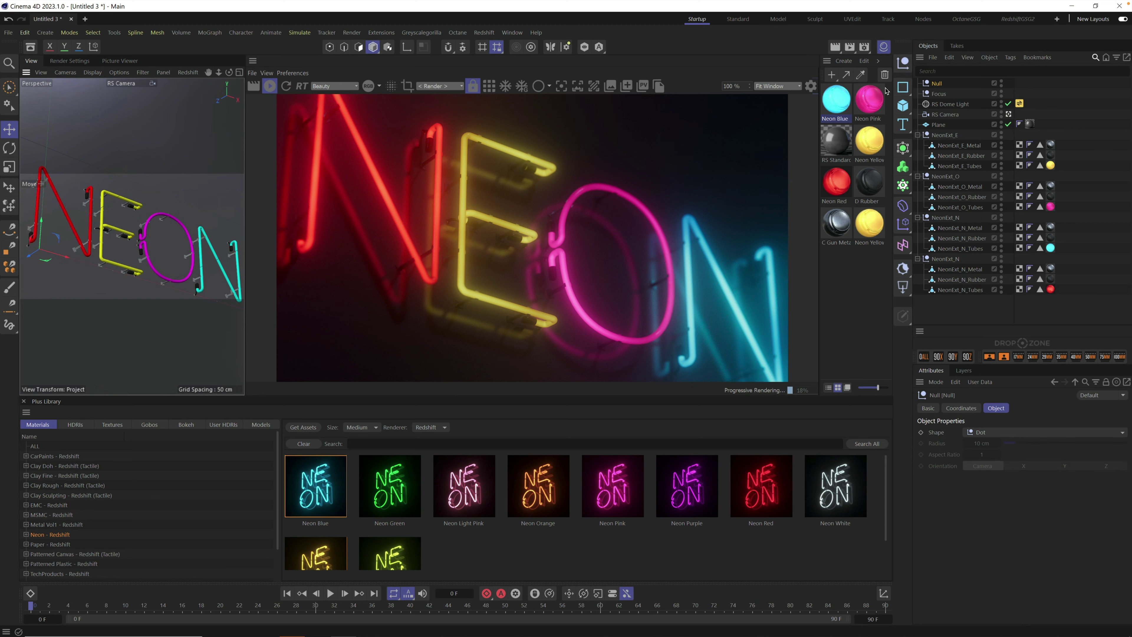
{"action": "left_click", "coordinate": [941, 135]}
{"action": "left_click", "coordinate": [918, 135]}
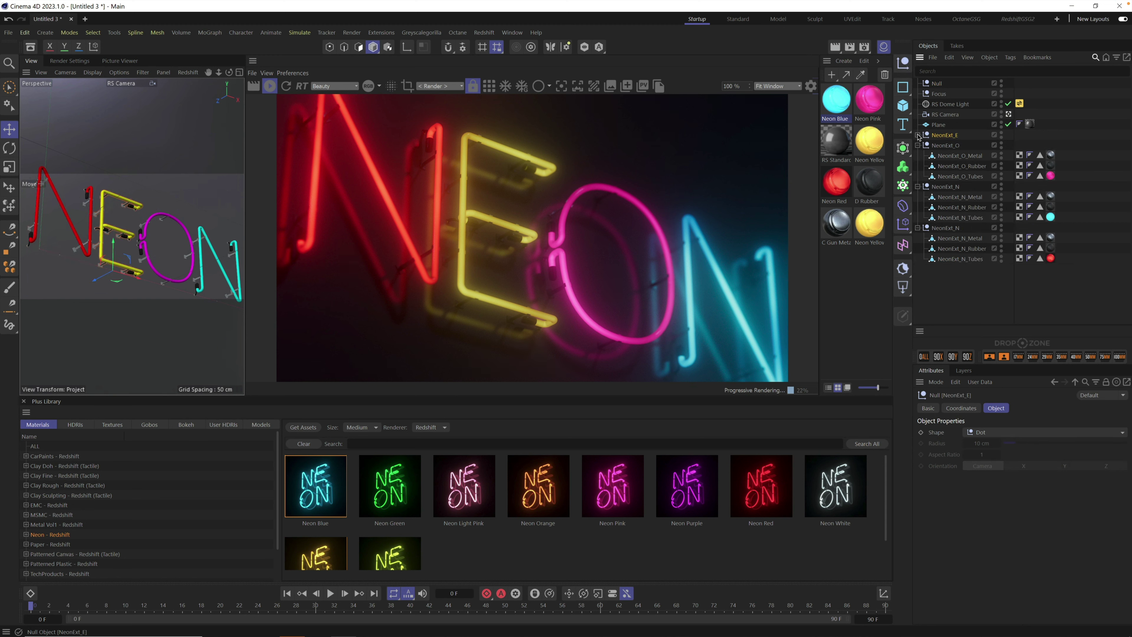
{"action": "left_click", "coordinate": [918, 145]}
{"action": "left_click", "coordinate": [918, 155]}
{"action": "left_click", "coordinate": [918, 166]}
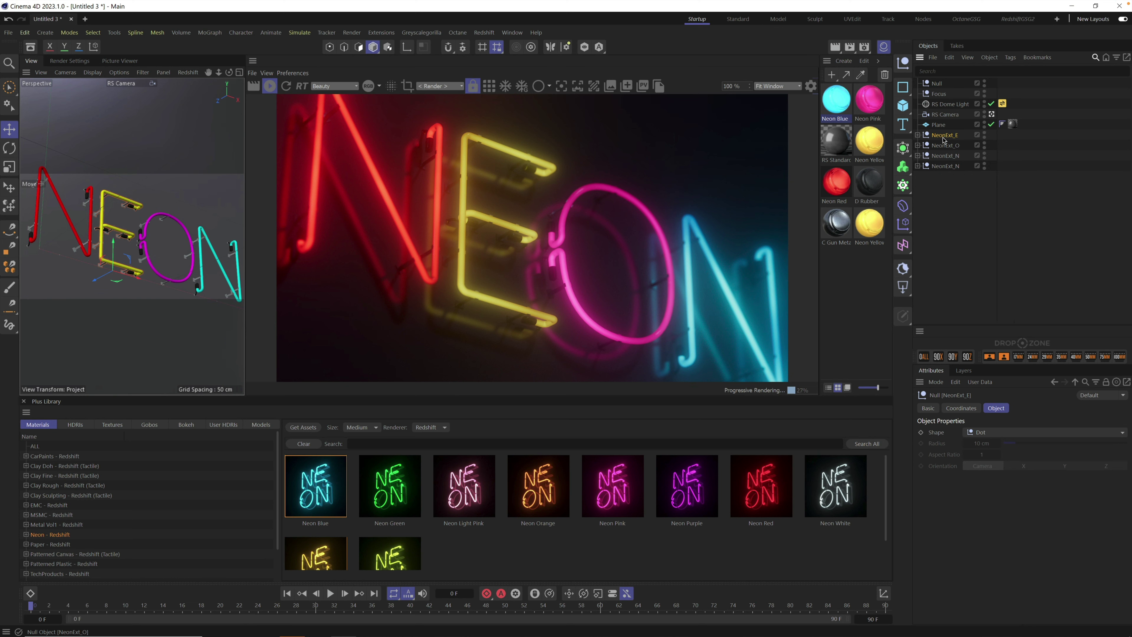
{"action": "left_click", "coordinate": [944, 166], "text": "shift"}
{"action": "left_click_drag", "start_coordinate": [945, 142], "coordinate": [938, 87]}
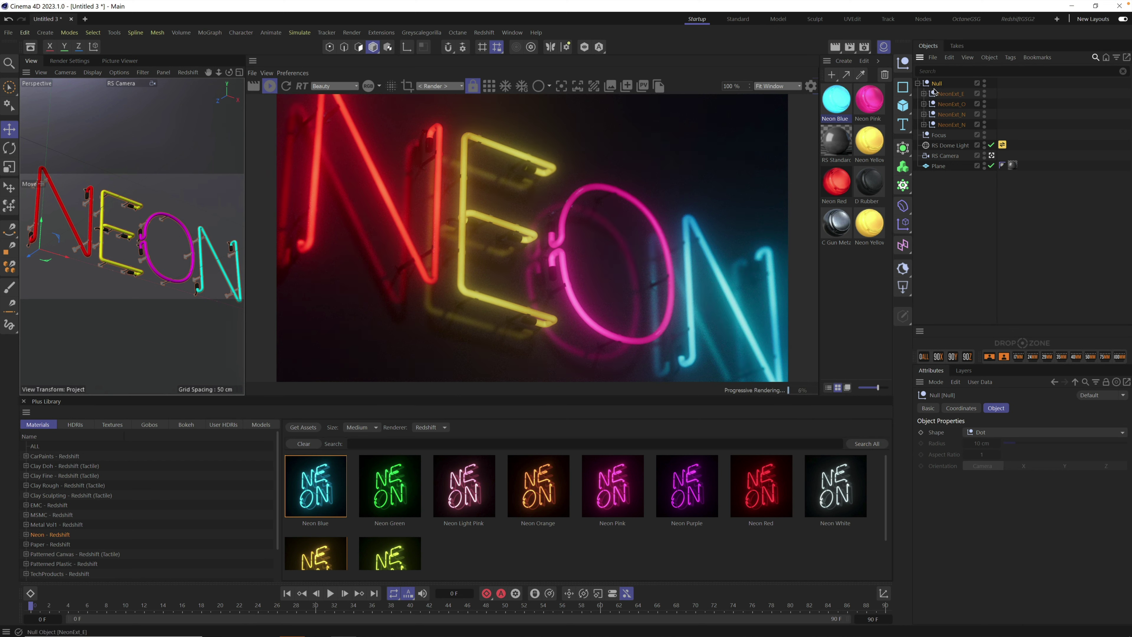
- Duplicate the null holding the whole word and move the copy straight down to form a second NEON row below the original
{"action": "key", "text": "ctrl+c"}
{"action": "key", "text": "ctrl+v"}
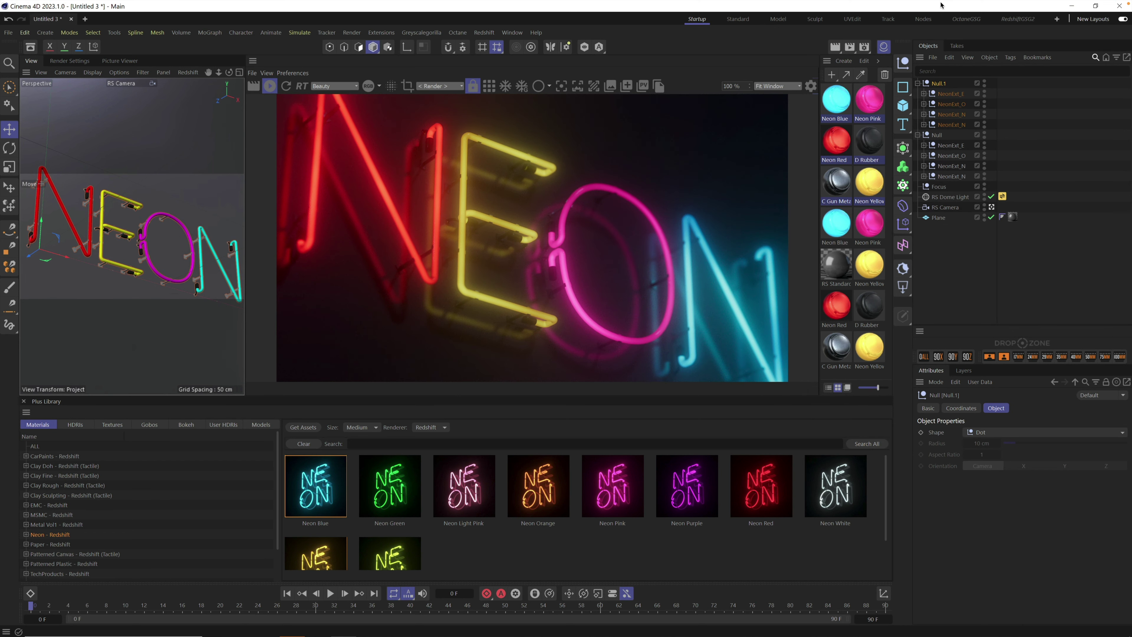
{"action": "left_click_drag", "start_coordinate": [41, 230], "coordinate": [36, 332]}
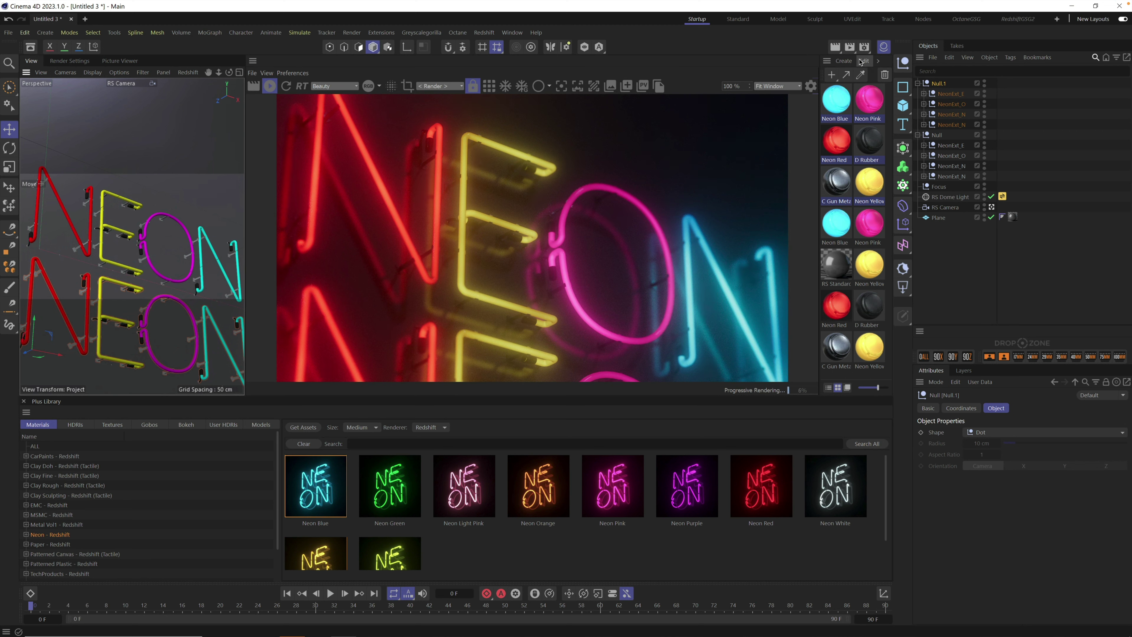
- Duplicate the lower NEON row's null and move the new copy straight up to form a row above the original word
{"action": "left_click", "coordinate": [943, 83]}
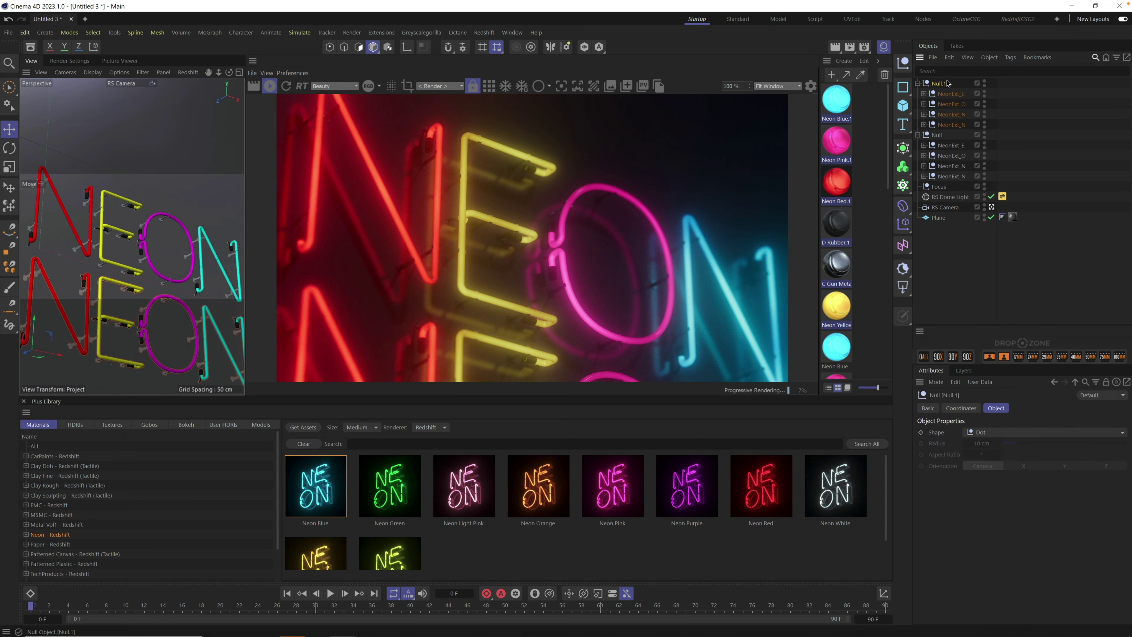
{"action": "key", "text": "ctrl+c"}
{"action": "key", "text": "ctrl+v"}
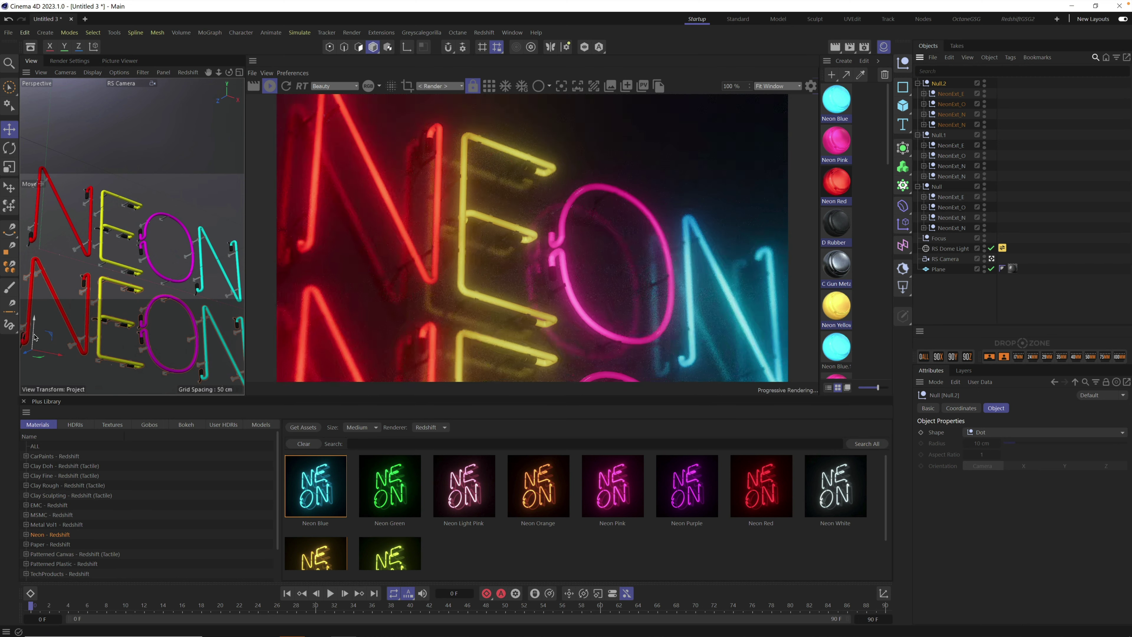
{"action": "left_click_drag", "start_coordinate": [36, 337], "coordinate": [68, 145]}
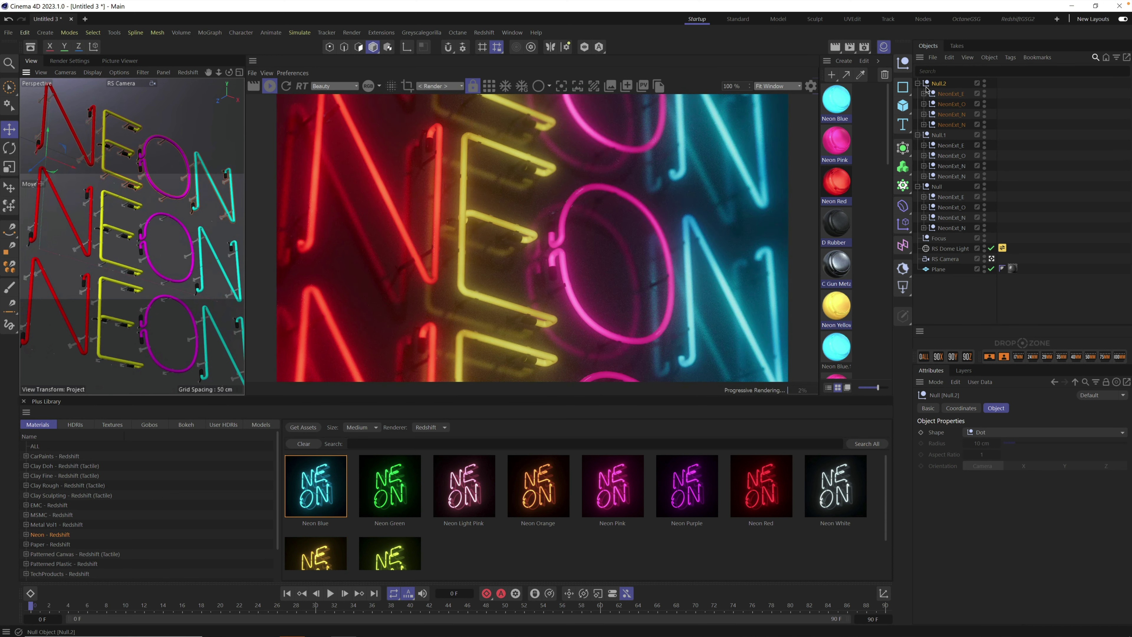
- Collapse the three nulls that hold the NEON rows in the object hierarchy
{"action": "left_click", "coordinate": [917, 135]}
{"action": "left_click", "coordinate": [918, 145]}
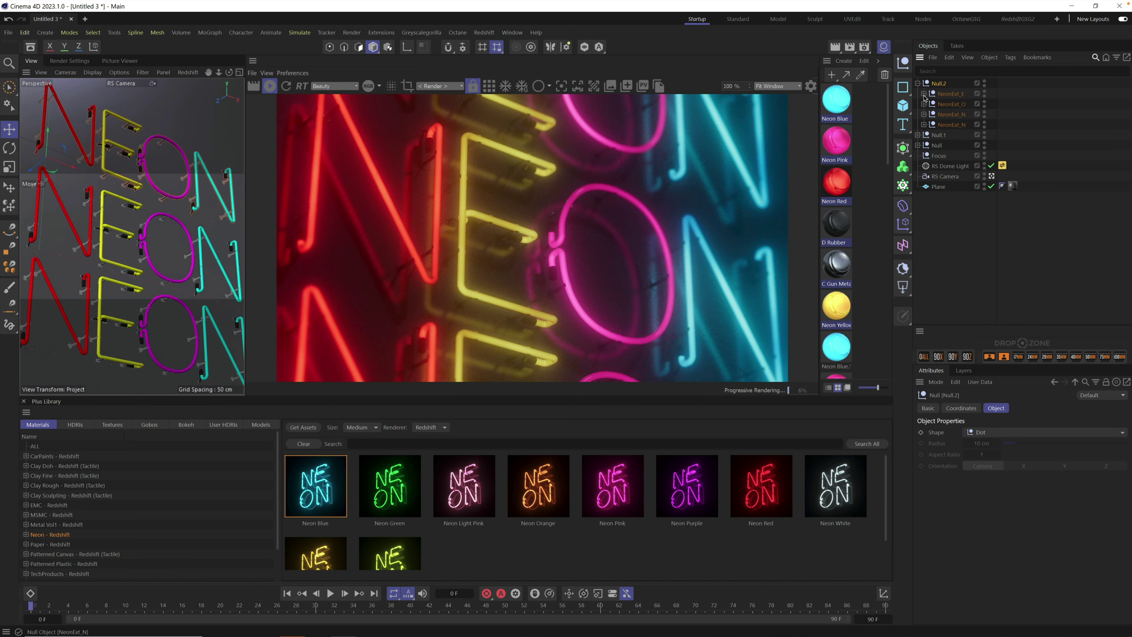
{"action": "left_click", "coordinate": [918, 83]}
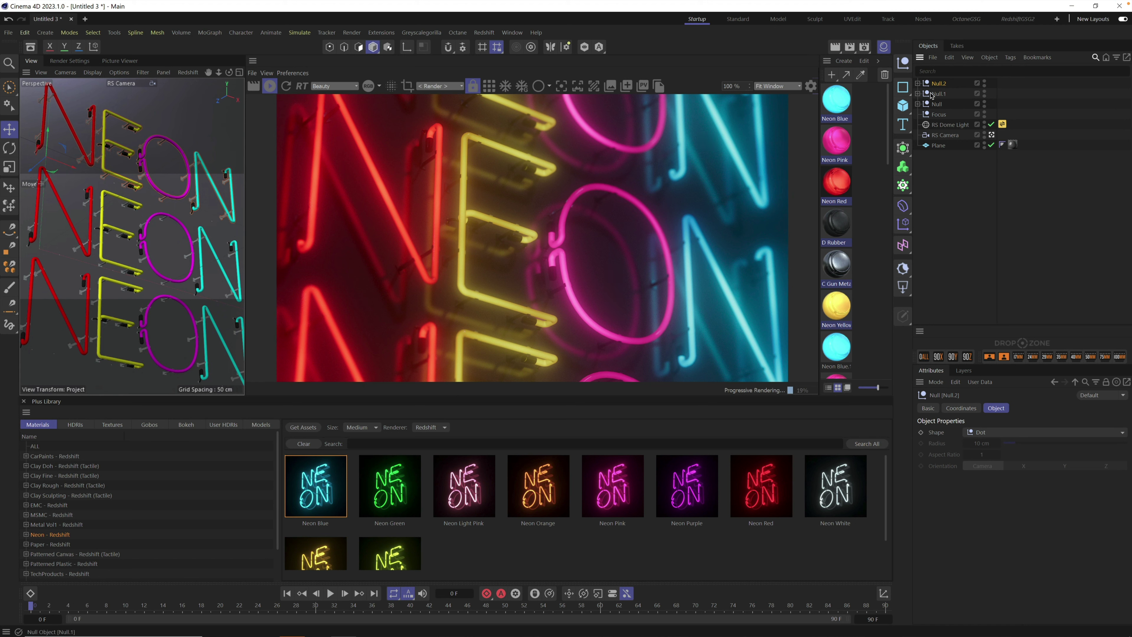
- Slide the lowest NEON row left along the wall and the middle row about half as far, staggering the three rows diagonally
{"action": "left_click", "coordinate": [940, 95]}
{"action": "left_click_drag", "start_coordinate": [63, 360], "coordinate": [126, 360]}
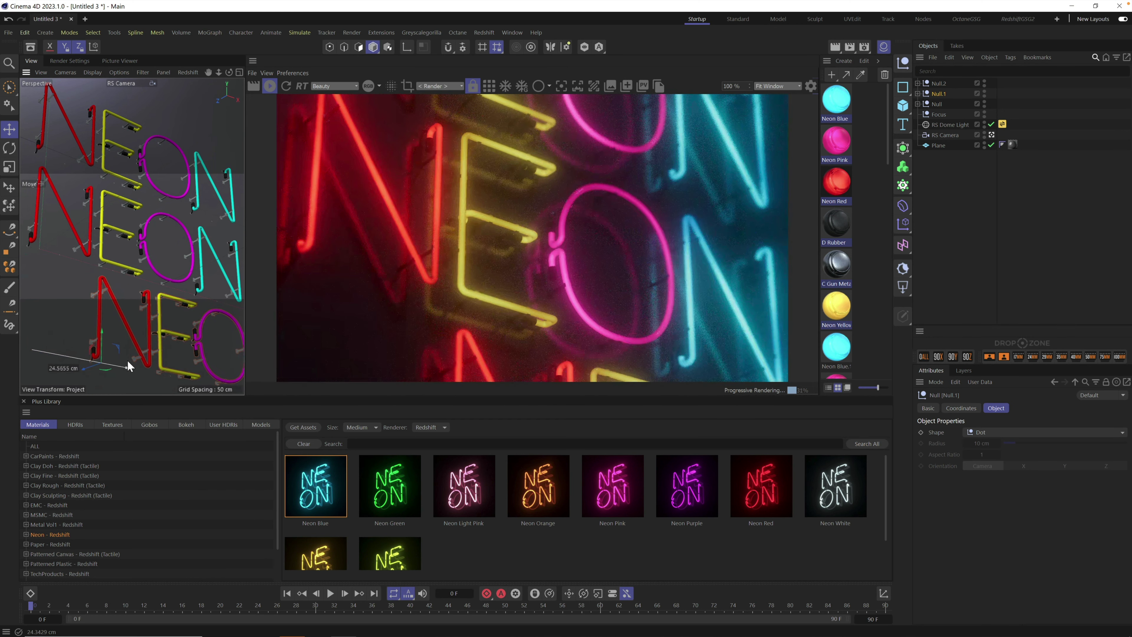
{"action": "scroll", "coordinate": [106, 306], "scroll_direction": "down", "scroll_amount": 2}
{"action": "left_click_drag", "start_coordinate": [107, 305], "coordinate": [12, 311]}
{"action": "left_click", "coordinate": [118, 246]}
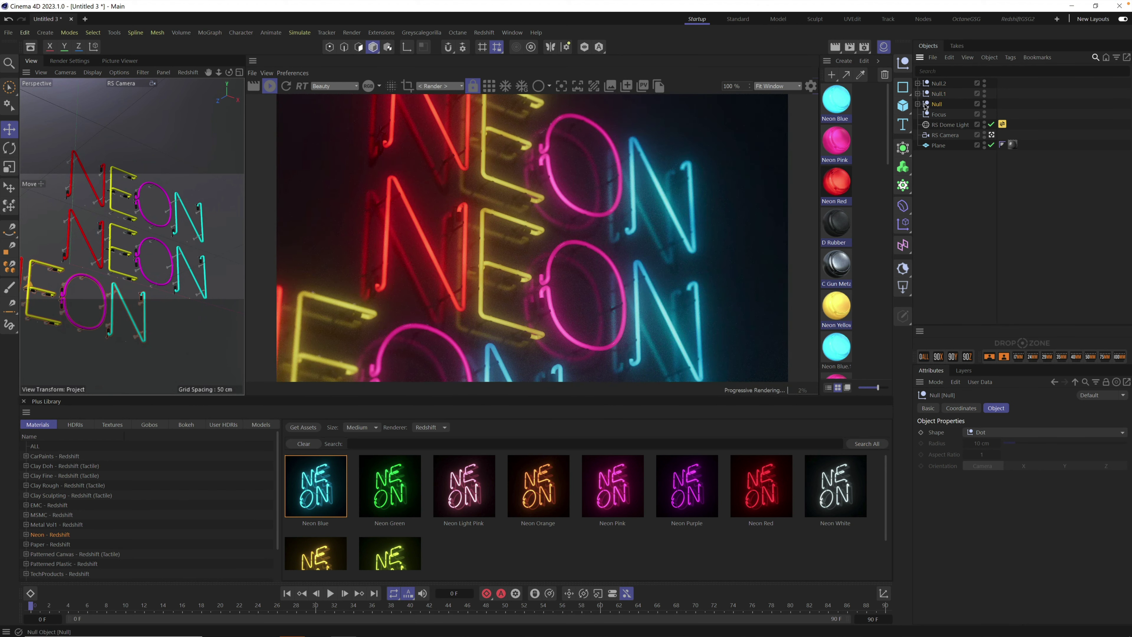
{"action": "left_click_drag", "start_coordinate": [102, 278], "coordinate": [61, 263]}
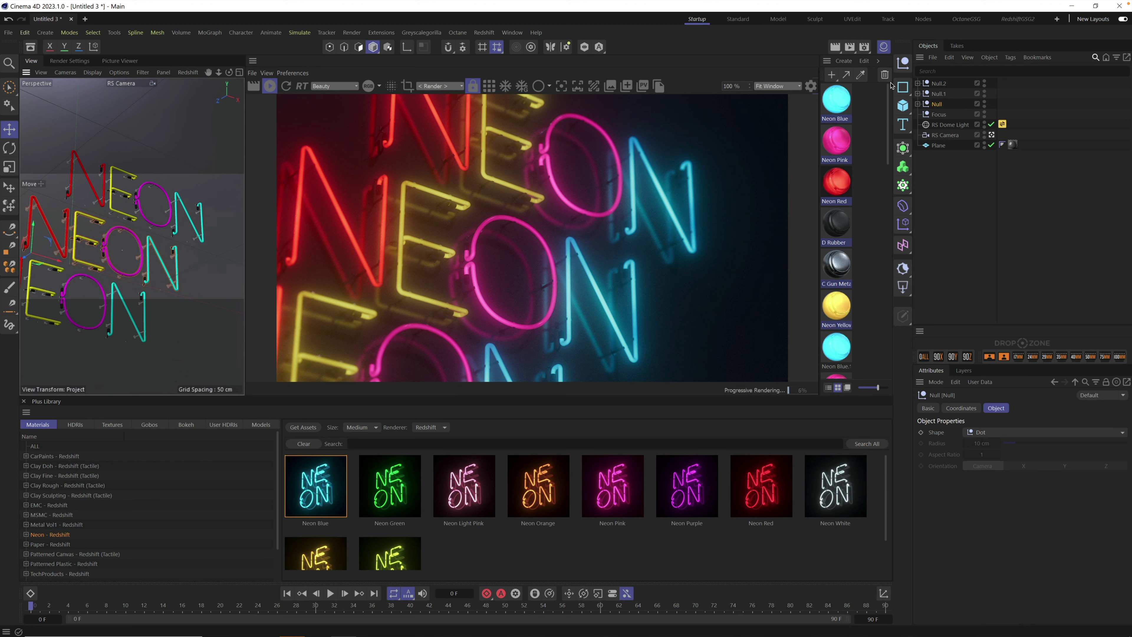
- Duplicate all three NEON row nulls and move the copies to the right of the originals so the rows continue across the wall
{"action": "left_click", "coordinate": [942, 103], "text": "shift"}
{"action": "key", "text": "ctrl+c"}
{"action": "key", "text": "ctrl+v"}
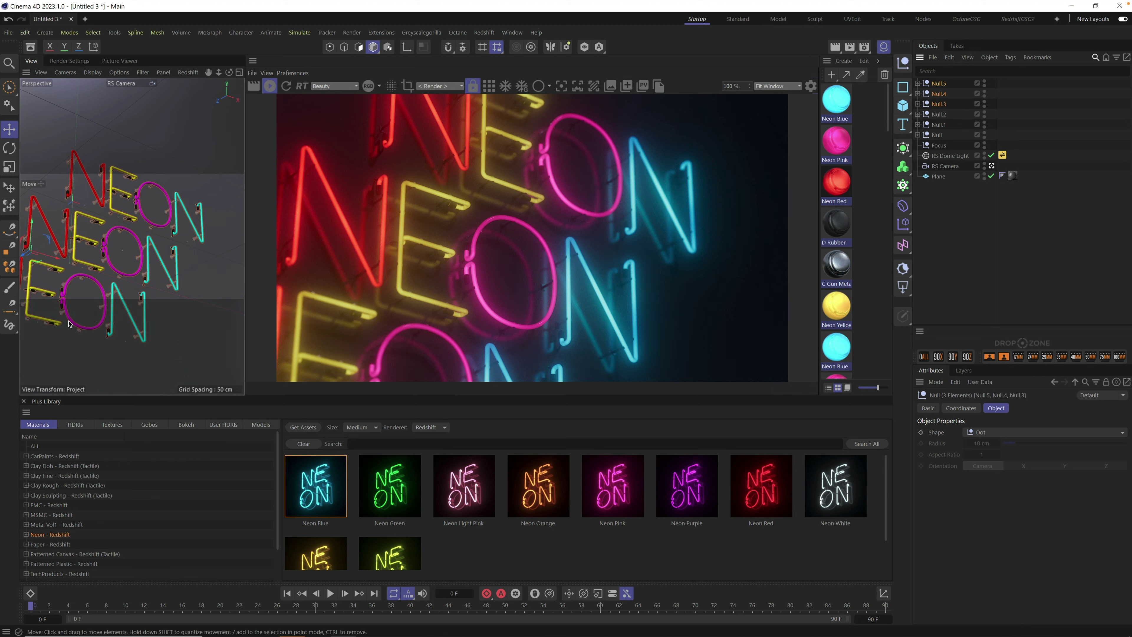
{"action": "left_click_drag", "start_coordinate": [36, 257], "coordinate": [218, 311]}
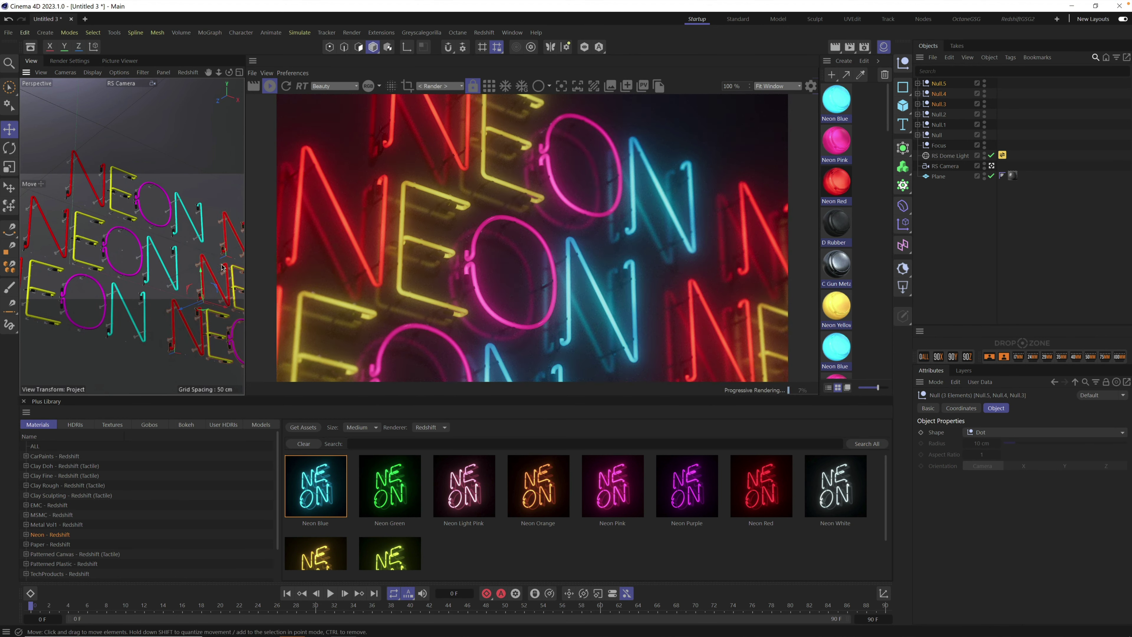
{"action": "mouse_move", "coordinate": [159, 269]}
{"action": "left_mouse_down", "text": "alt"}
{"action": "mouse_move", "coordinate": [181, 214]}
{"action": "mouse_move", "coordinate": [174, 262]}
{"action": "left_mouse_up", "text": "alt"}
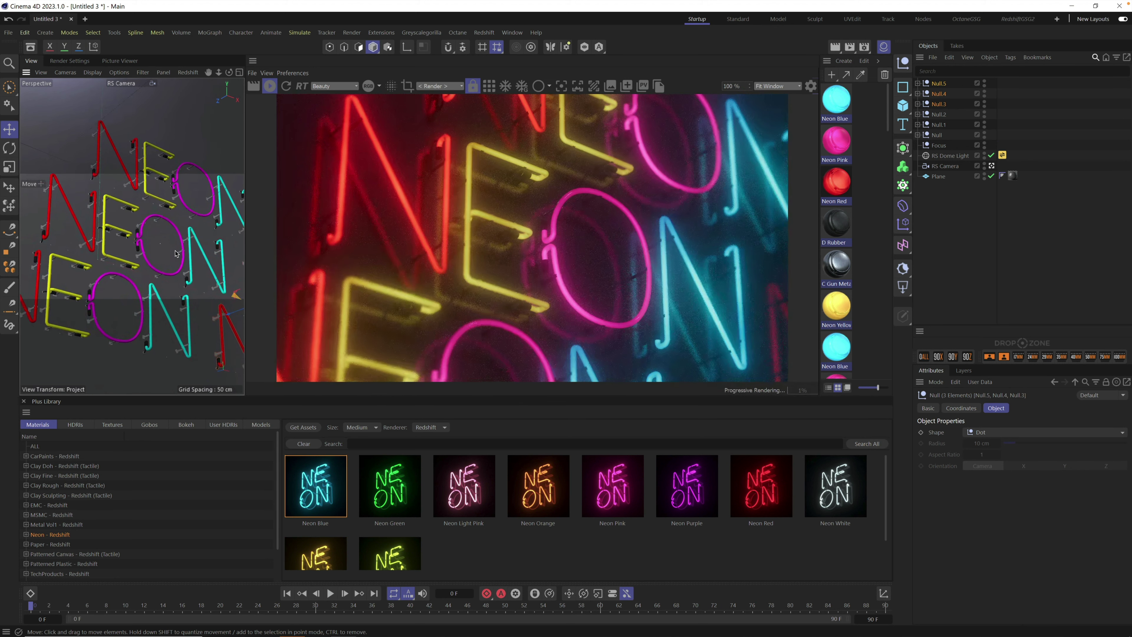
- Set the RS Camera's depth of field aperture to 1
{"action": "left_click", "coordinate": [950, 156]}
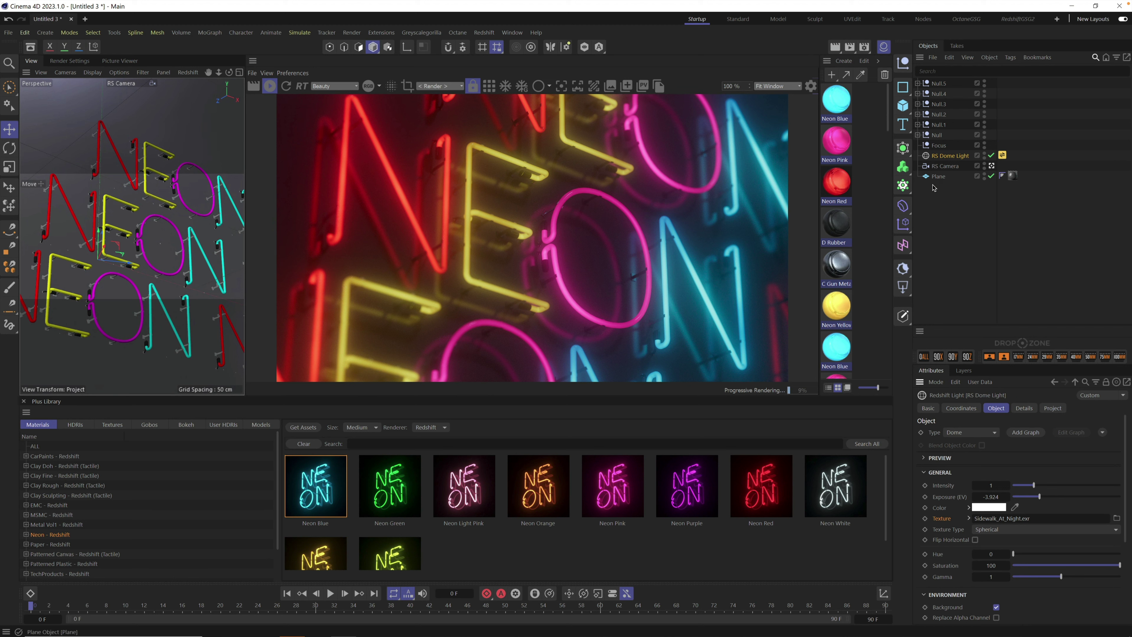
{"action": "left_click", "coordinate": [946, 166]}
{"action": "left_click", "coordinate": [1024, 408]}
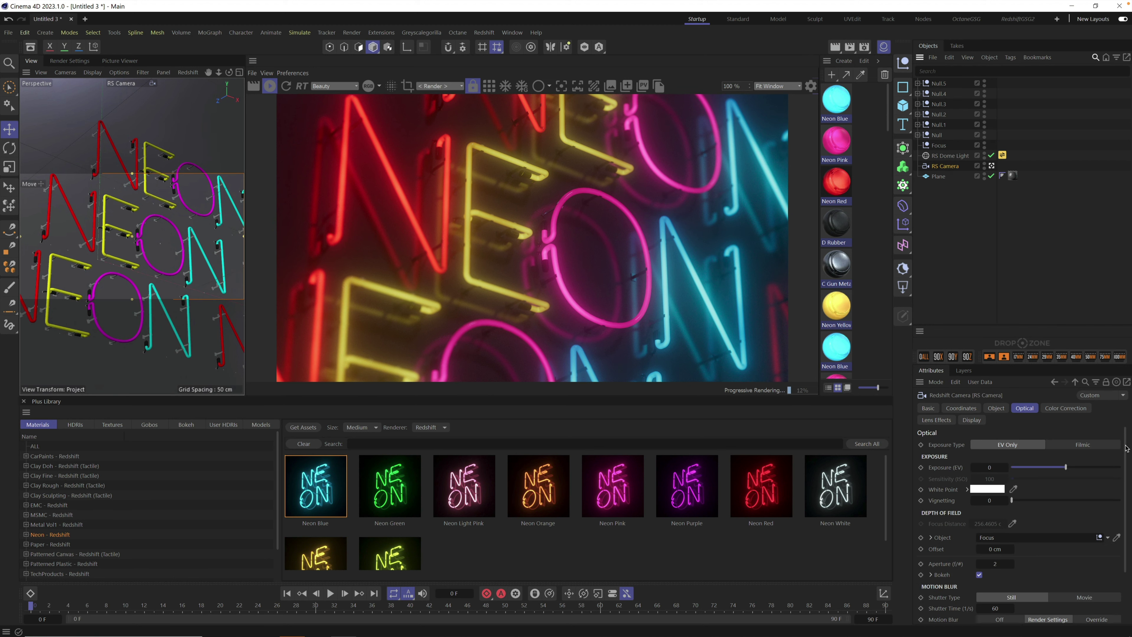
{"action": "scroll", "coordinate": [1125, 448], "scroll_direction": "down", "scroll_amount": 2}
{"action": "left_click", "coordinate": [1001, 521]}
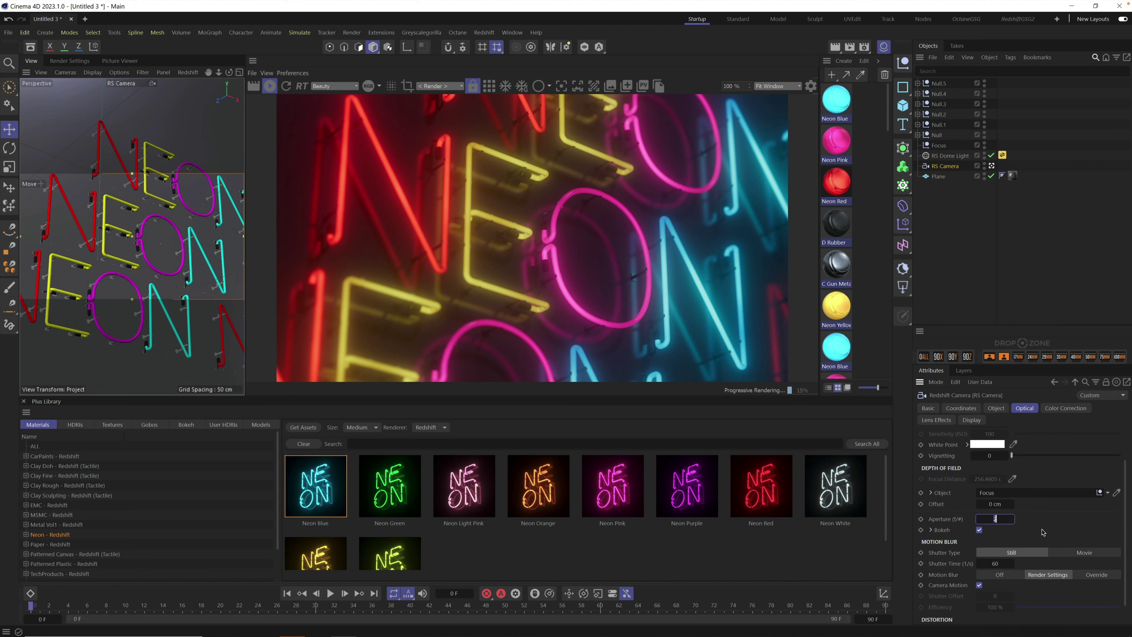
{"action": "type", "text": "1"}
{"action": "key", "text": "Return"}
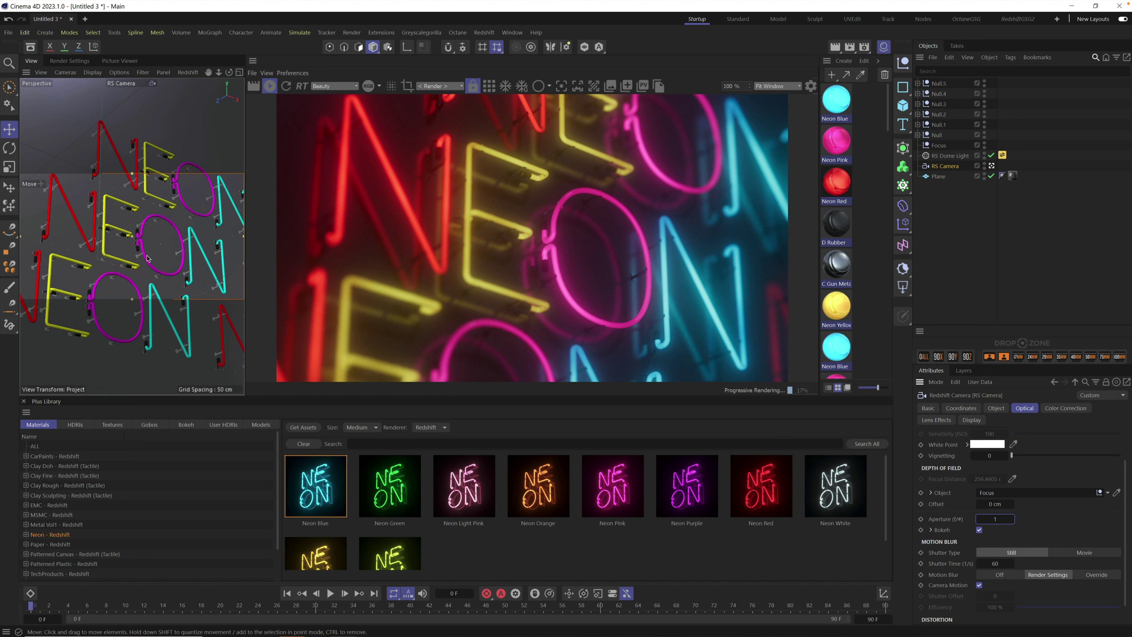
- Use the Place tool to position the Focus null on the middle row's yellow E, and reframe the sign slightly
{"action": "left_click", "coordinate": [940, 146]}
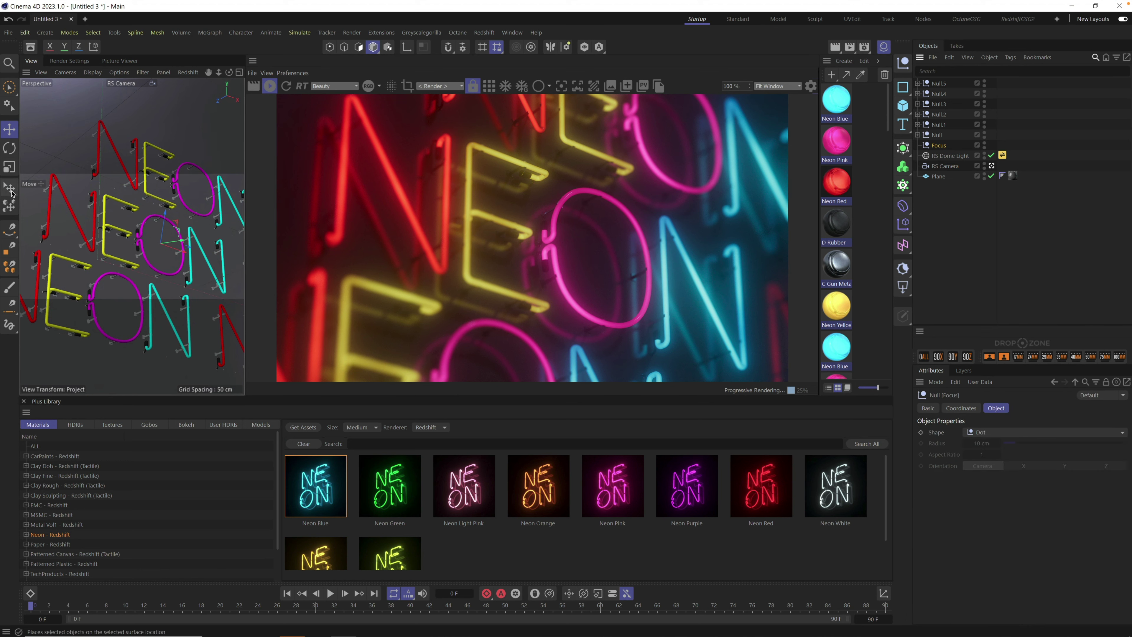
{"action": "left_click", "coordinate": [9, 189]}
{"action": "left_click", "coordinate": [126, 236]}
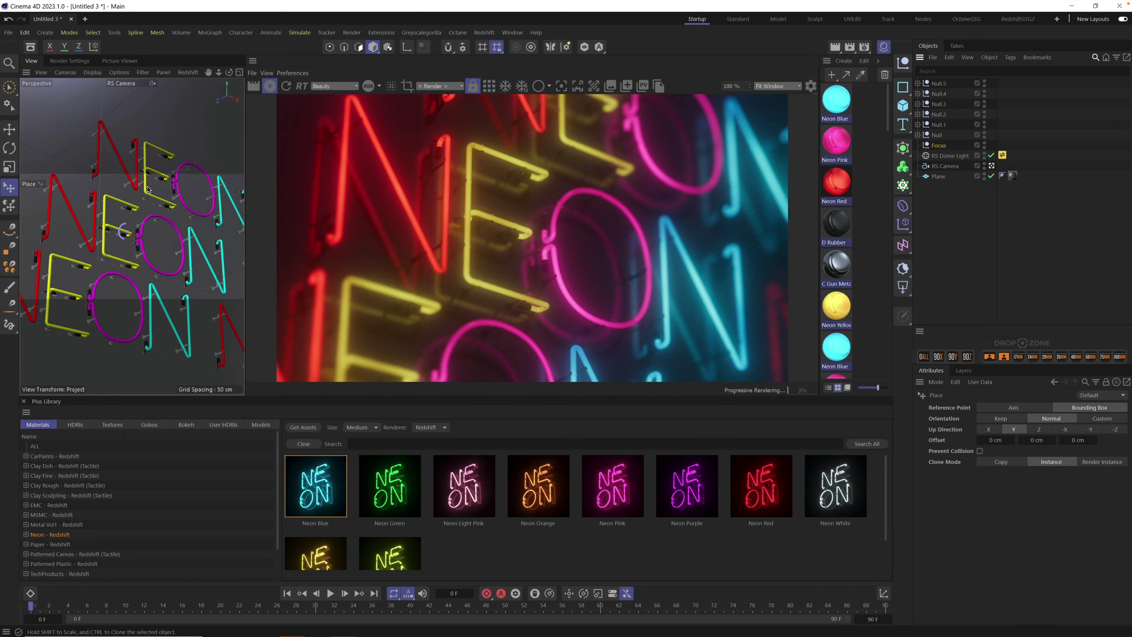
{"action": "left_click", "coordinate": [121, 235]}
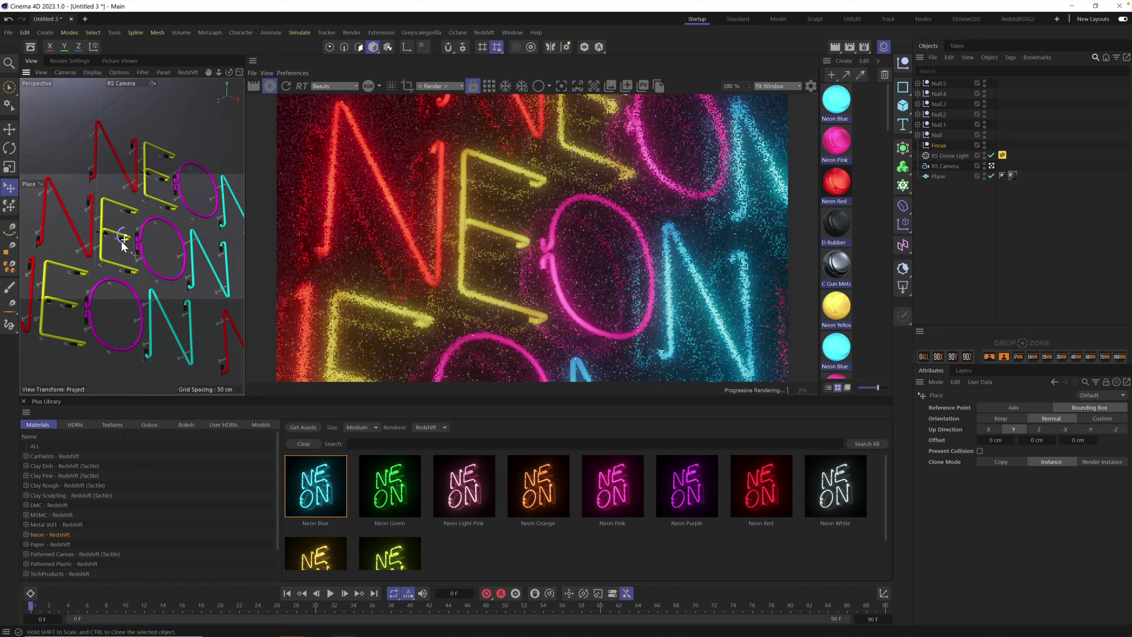
{"action": "left_click", "coordinate": [124, 241]}
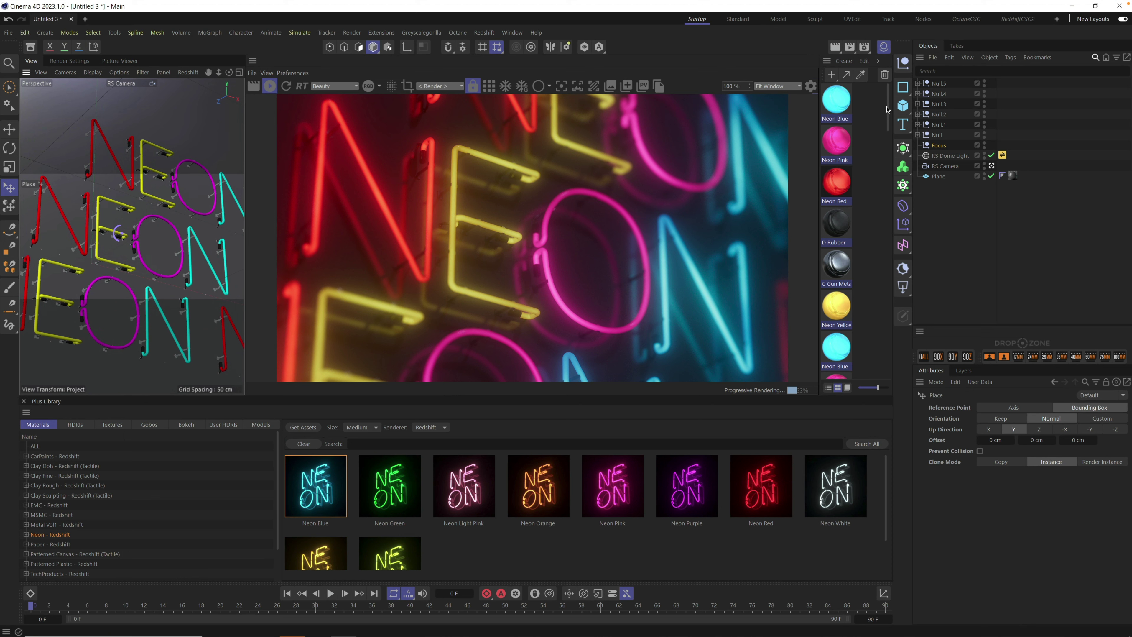
- Darken the base color of the wall plane's RS Standard material to nearly black
{"action": "left_click_drag", "start_coordinate": [890, 111], "coordinate": [891, 170]}
{"action": "scroll", "coordinate": [890, 170], "scroll_direction": "up", "scroll_amount": 3}
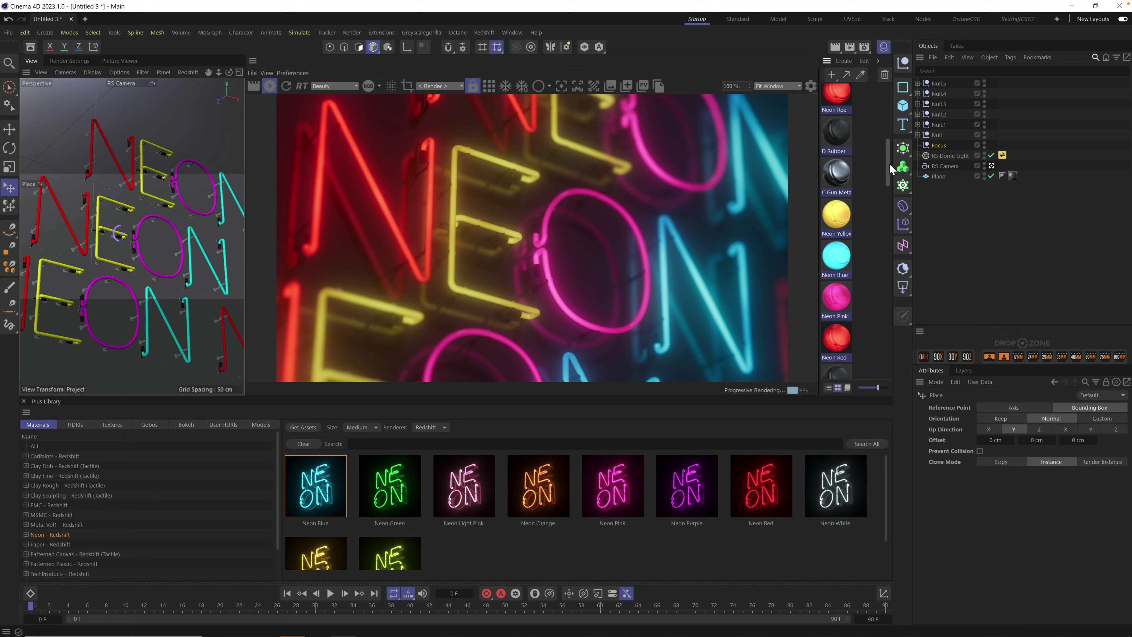
{"action": "double_click", "coordinate": [1014, 176]}
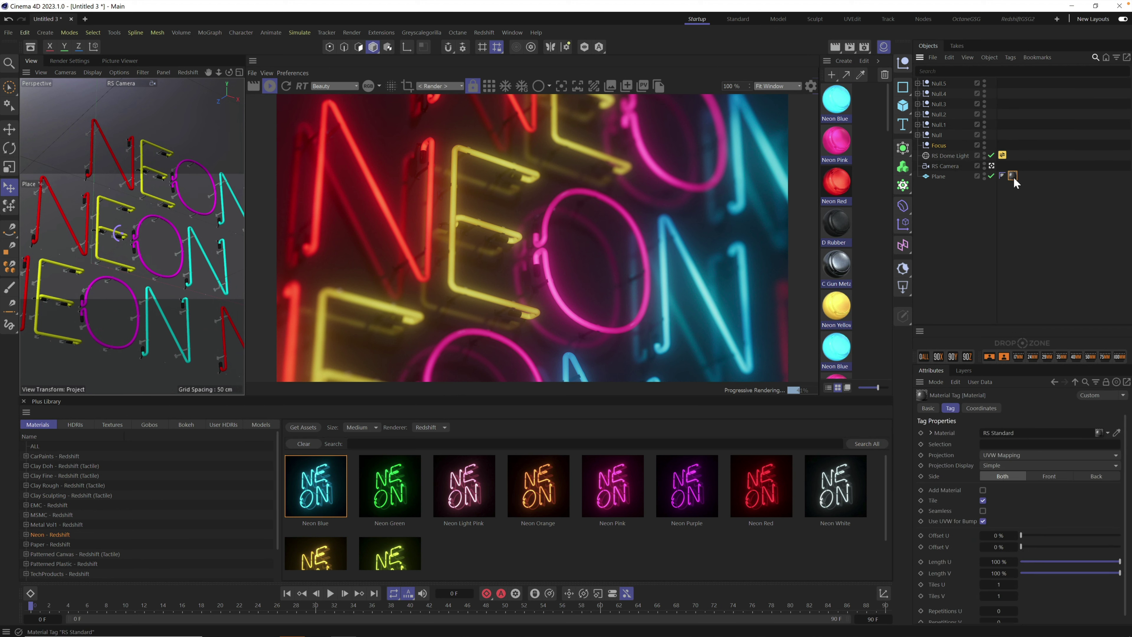
{"action": "scroll", "coordinate": [1129, 459], "scroll_direction": "down", "scroll_amount": 4}
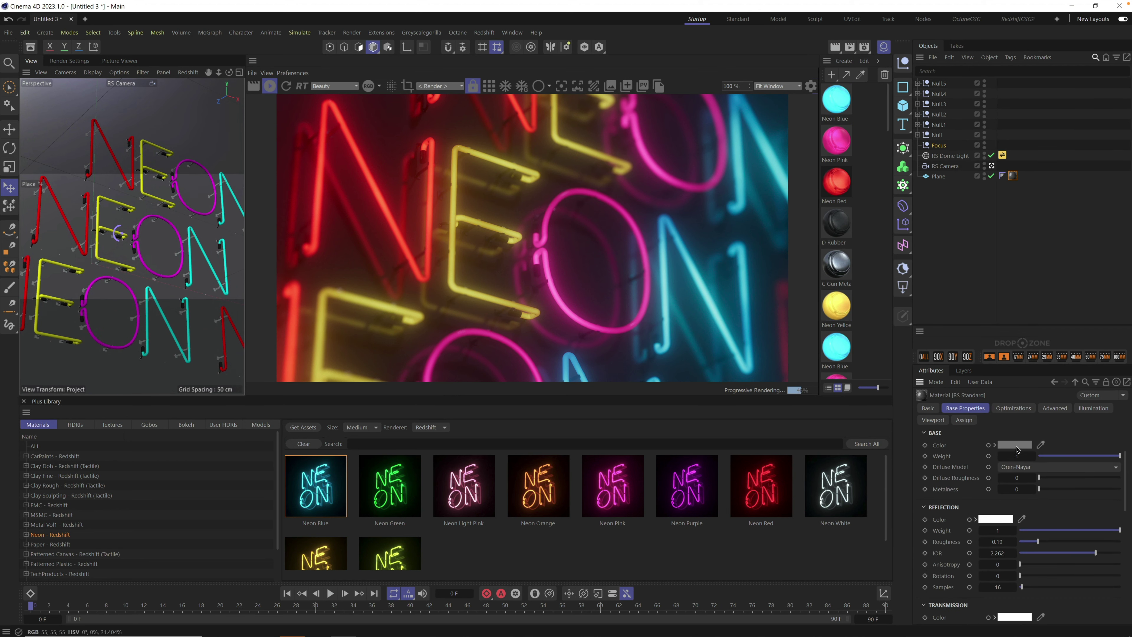
{"action": "left_click", "coordinate": [1014, 445]}
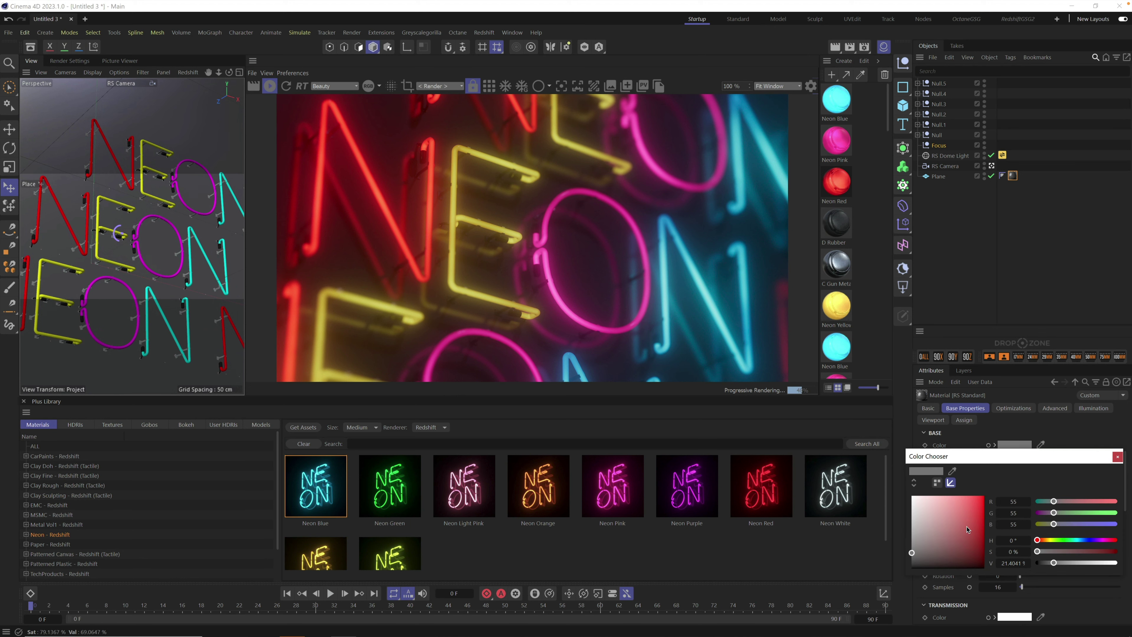
{"action": "left_click", "coordinate": [912, 558]}
{"action": "left_click_drag", "start_coordinate": [912, 559], "coordinate": [903, 568]}
{"action": "left_click", "coordinate": [1118, 457]}
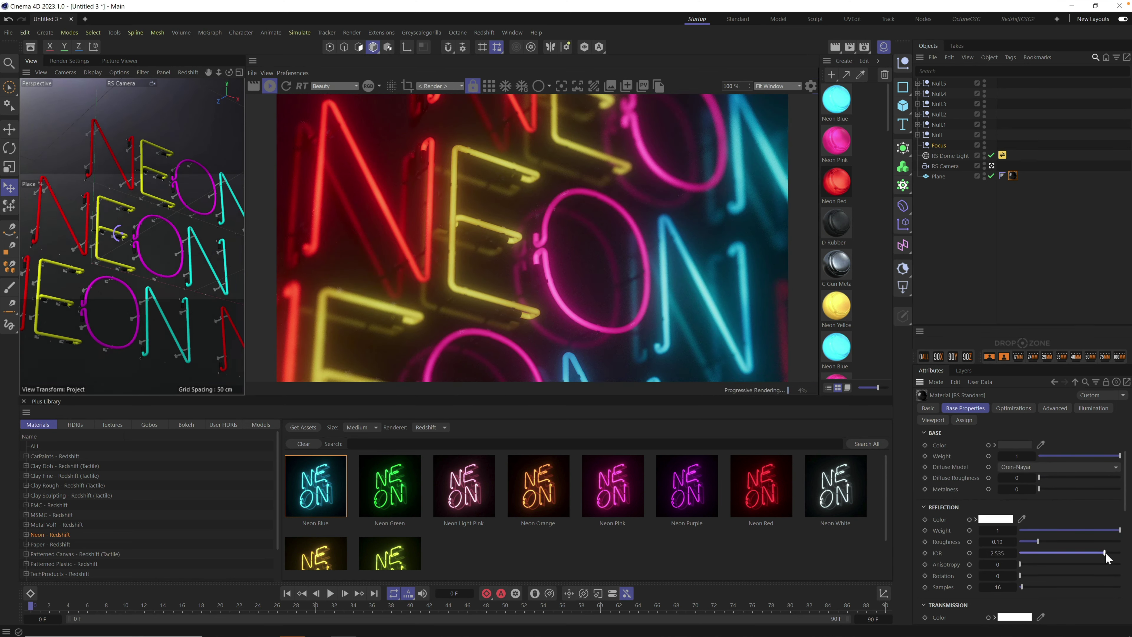
- Set the wall material's metalness to 0.266 and its reflection IOR to 4.476
{"action": "left_click_drag", "start_coordinate": [1106, 554], "coordinate": [1116, 559]}
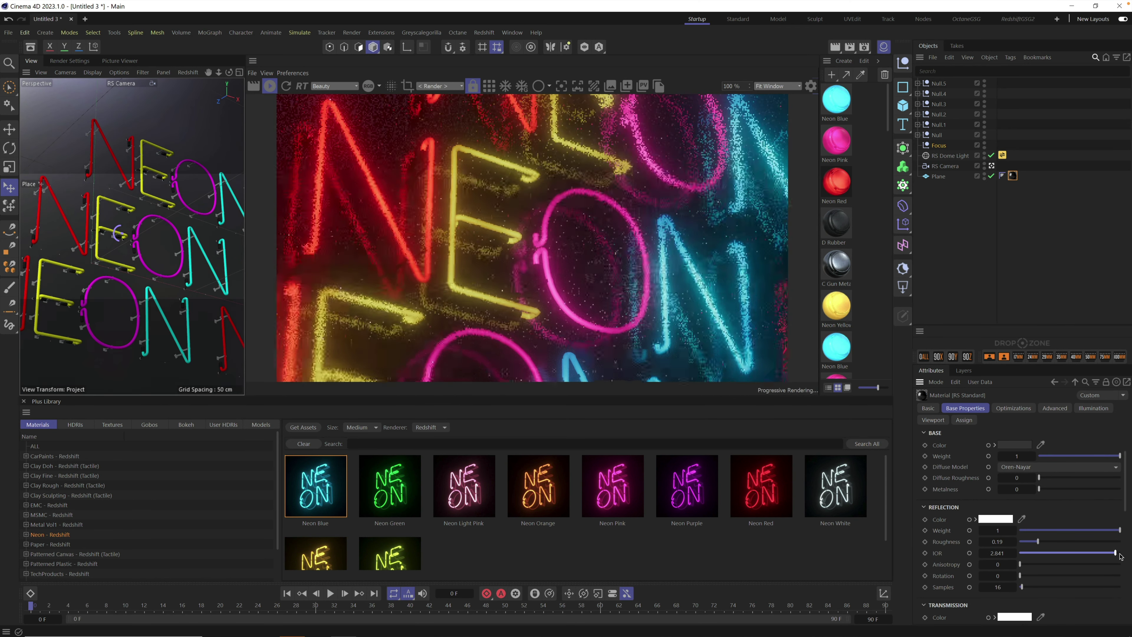
{"action": "left_click", "coordinate": [1120, 554]}
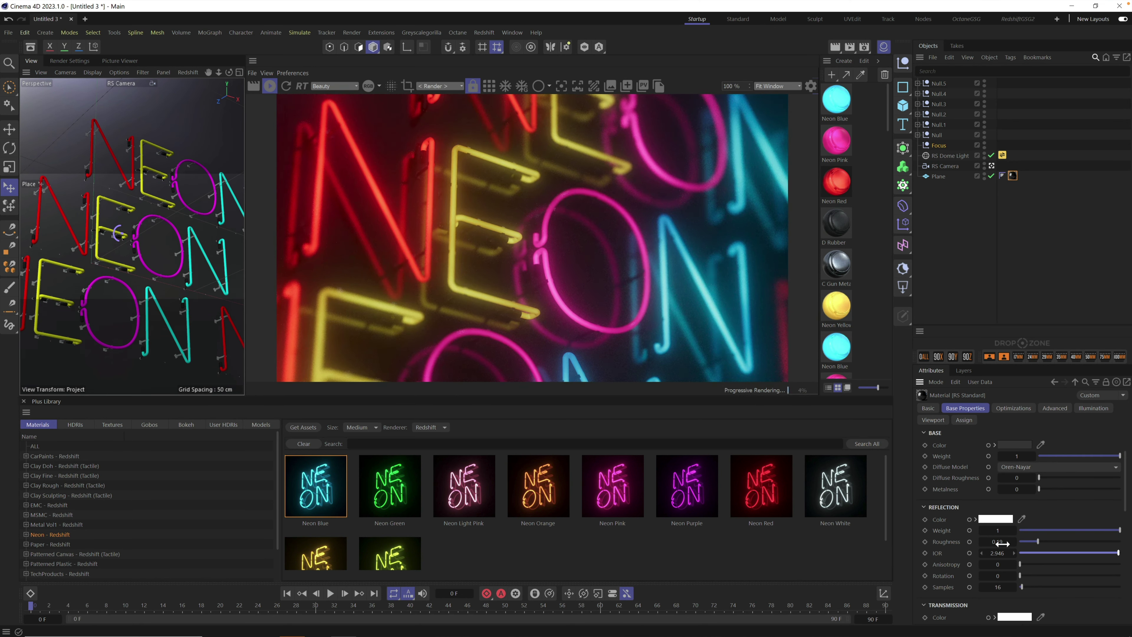
{"action": "left_click_drag", "start_coordinate": [998, 554], "coordinate": [1021, 554]}
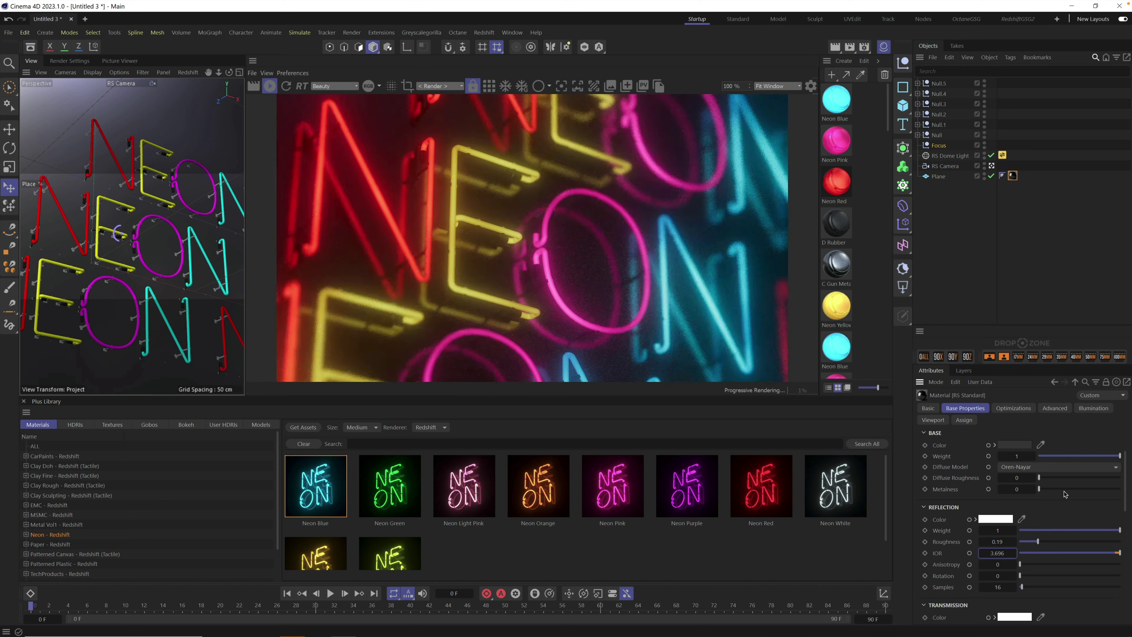
{"action": "left_click_drag", "start_coordinate": [1039, 489], "coordinate": [1064, 489]}
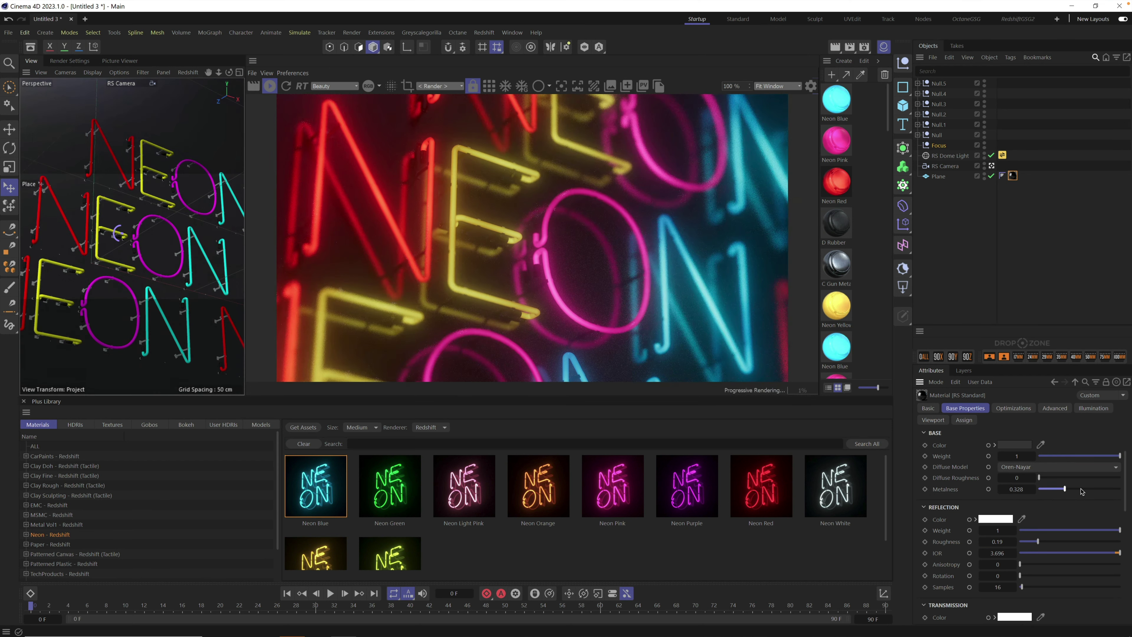
{"action": "left_click", "coordinate": [1100, 489]}
{"action": "left_click_drag", "start_coordinate": [1050, 489], "coordinate": [1061, 492]}
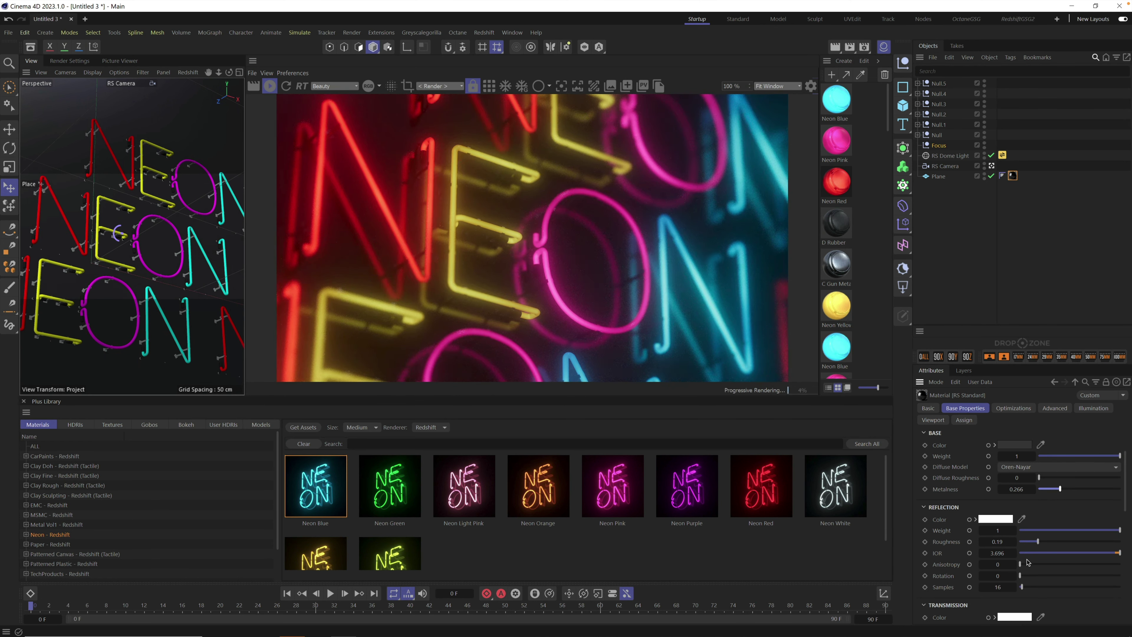
{"action": "left_click_drag", "start_coordinate": [999, 560], "coordinate": [1033, 553]}
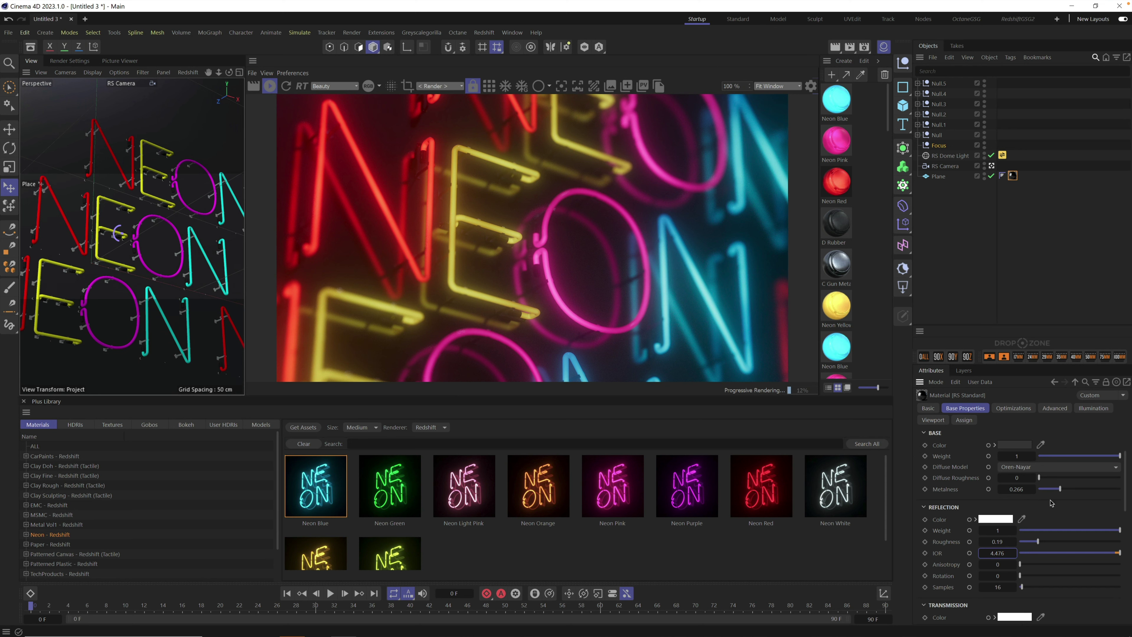
- Set the wall material's reflection roughness to 0.104 for sharper neon reflections
{"action": "left_click", "coordinate": [1048, 542]}
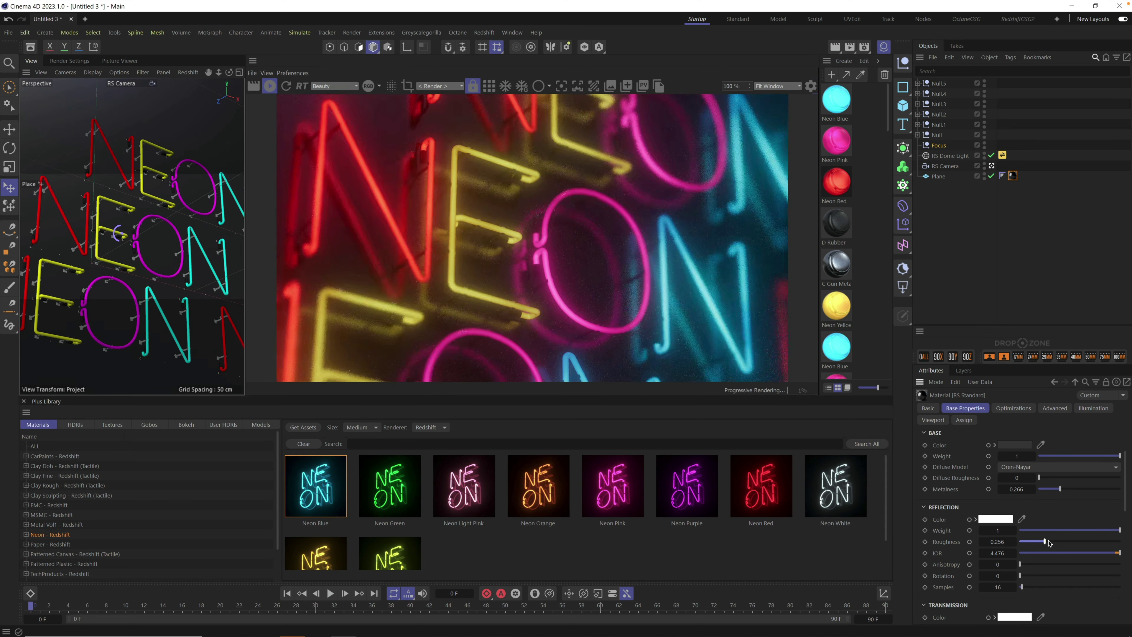
{"action": "left_click_drag", "start_coordinate": [1045, 543], "coordinate": [1034, 545]}
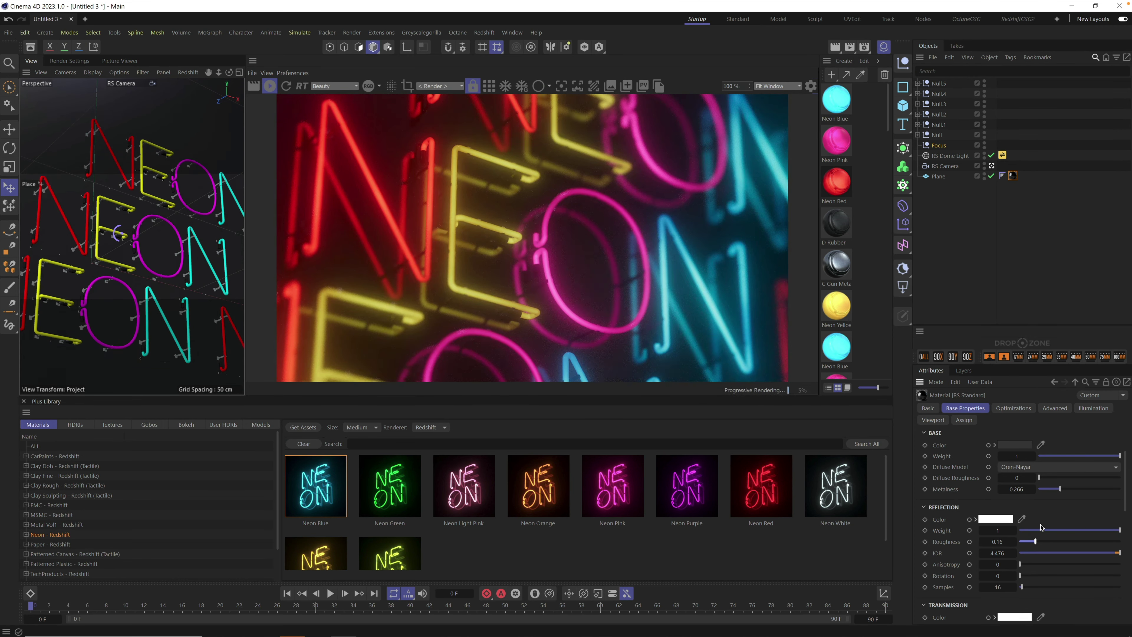
{"action": "left_click_drag", "start_coordinate": [1033, 543], "coordinate": [1029, 542]}
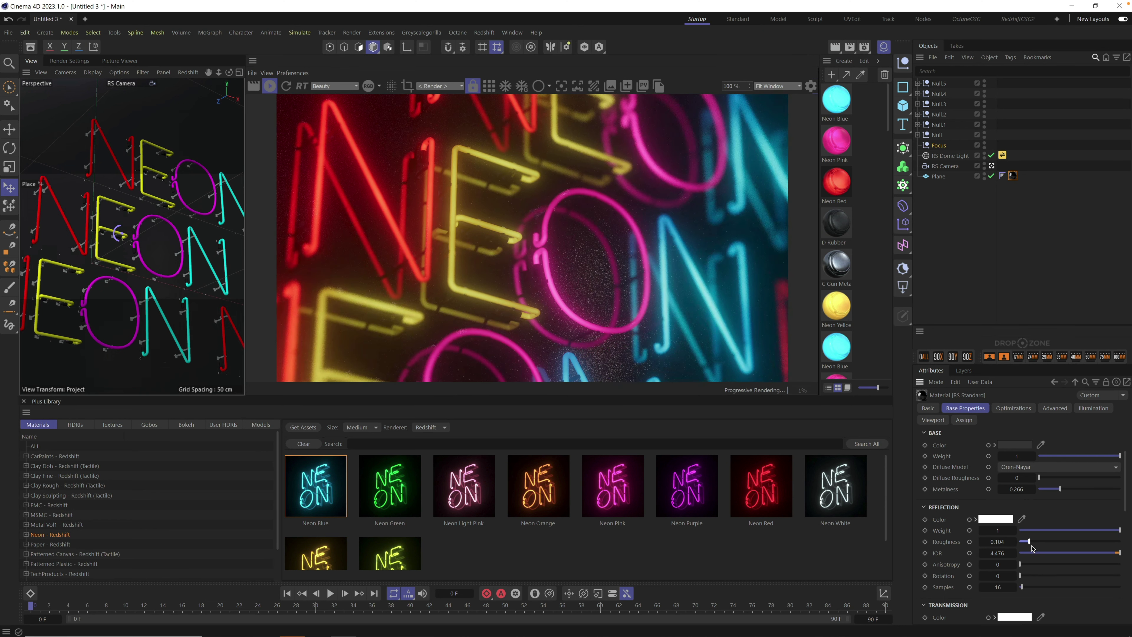
- Rotate the RS Dome Light to a heading of -96°
{"action": "left_click", "coordinate": [948, 156]}
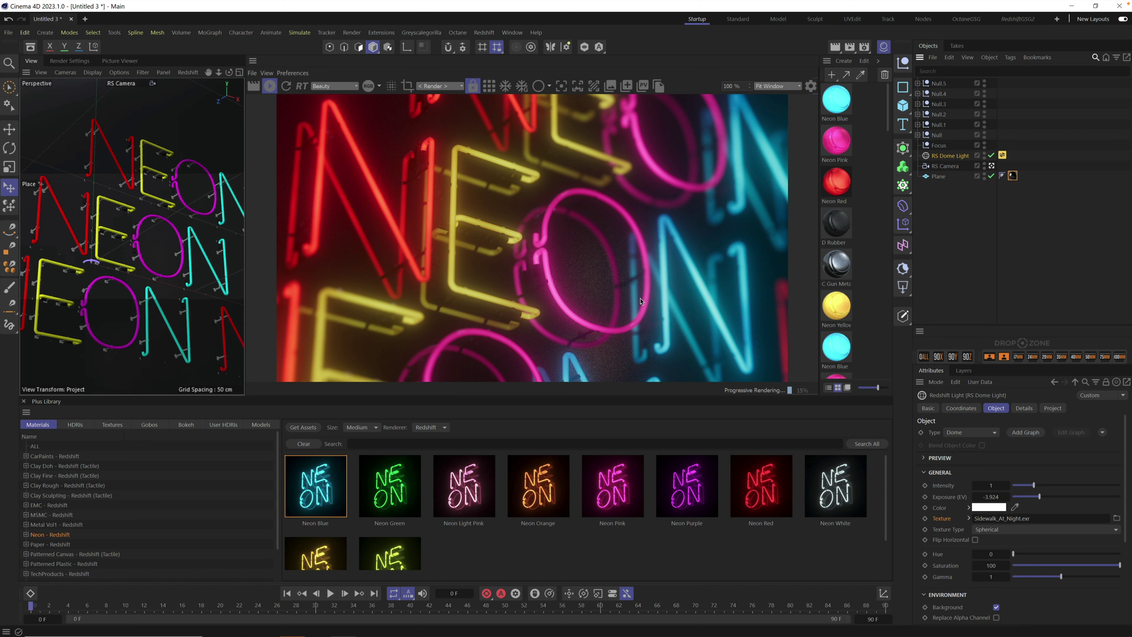
{"action": "left_click", "coordinate": [962, 408]}
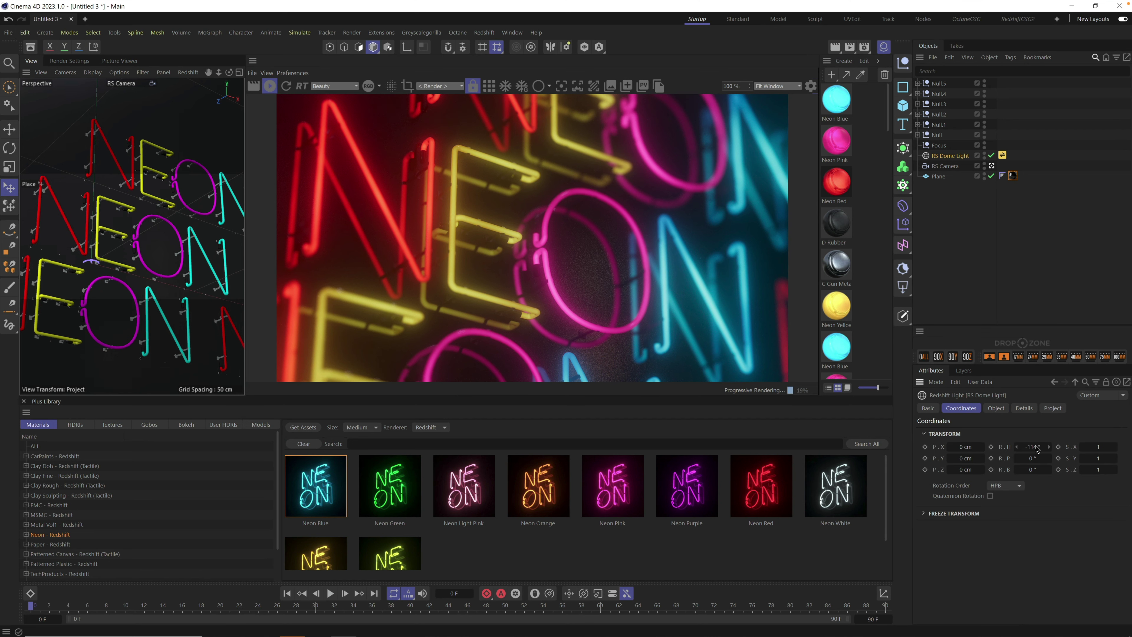
{"action": "left_click_drag", "start_coordinate": [1038, 448], "coordinate": [1040, 448]}
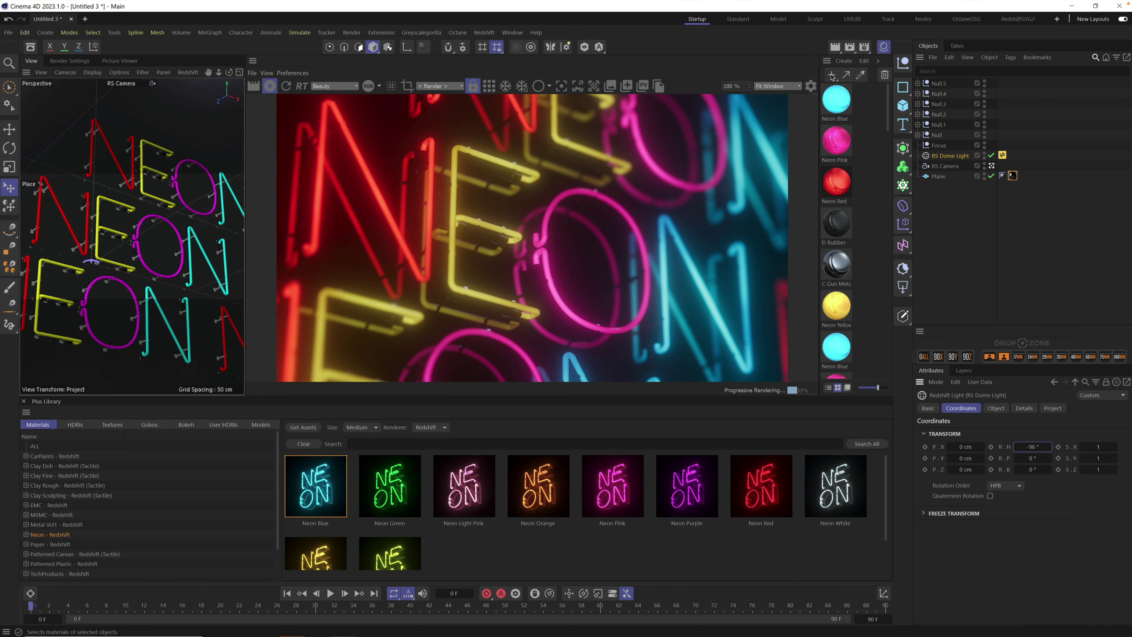
- Fine-tune the global bloom intensity in the render view's display settings and collapse the bloom section
{"action": "left_click", "coordinate": [812, 88]}
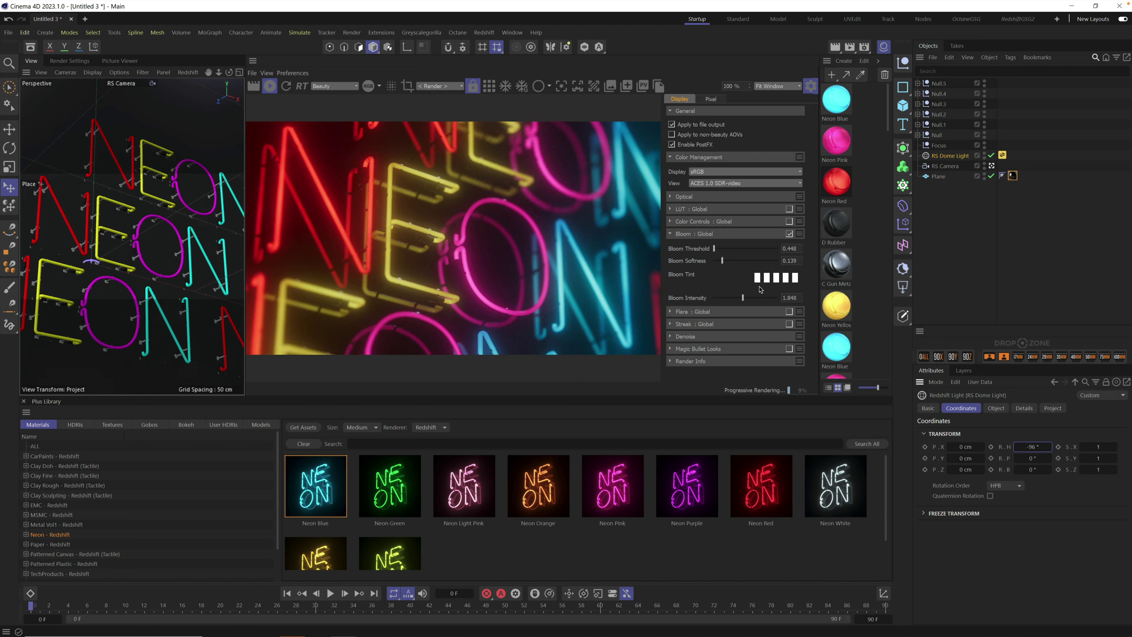
{"action": "left_click_drag", "start_coordinate": [739, 298], "coordinate": [740, 299]}
{"action": "left_click", "coordinate": [670, 234]}
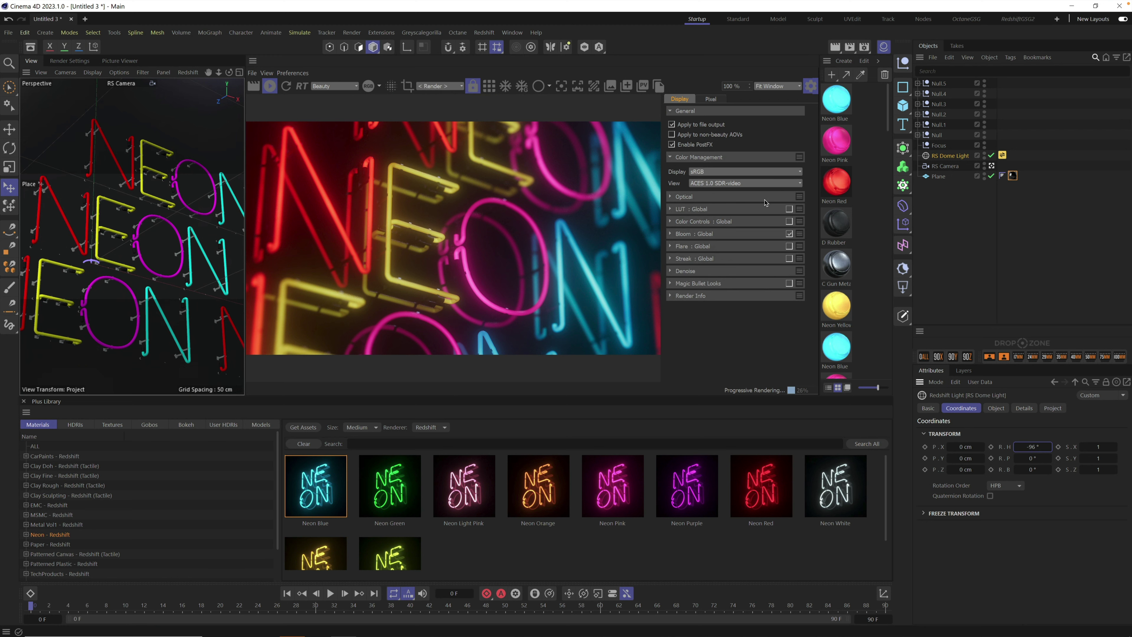
- Enable the global color controls in the render view's display settings and look over their curve options
{"action": "left_click", "coordinate": [671, 221]}
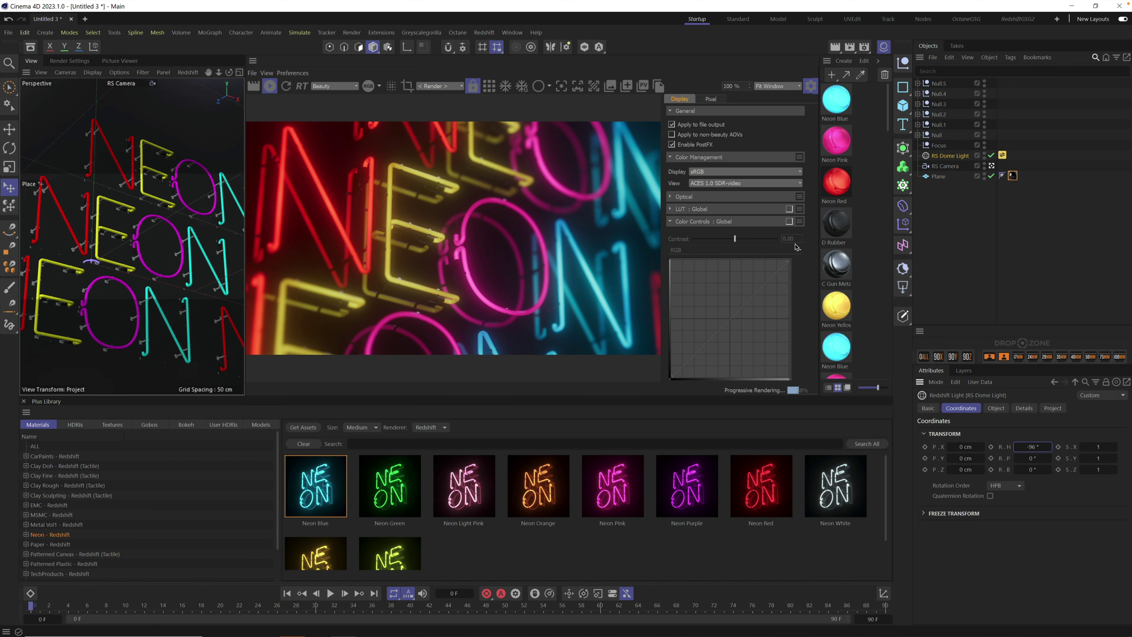
{"action": "left_click", "coordinate": [789, 222]}
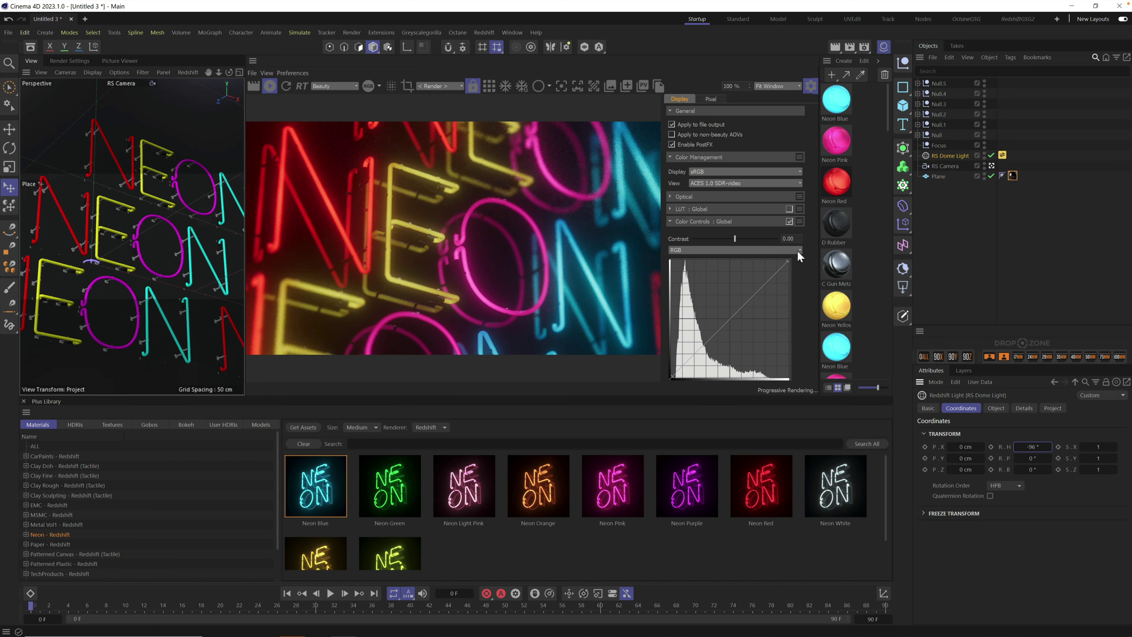
{"action": "scroll", "coordinate": [769, 294], "scroll_direction": "down", "scroll_amount": 4}
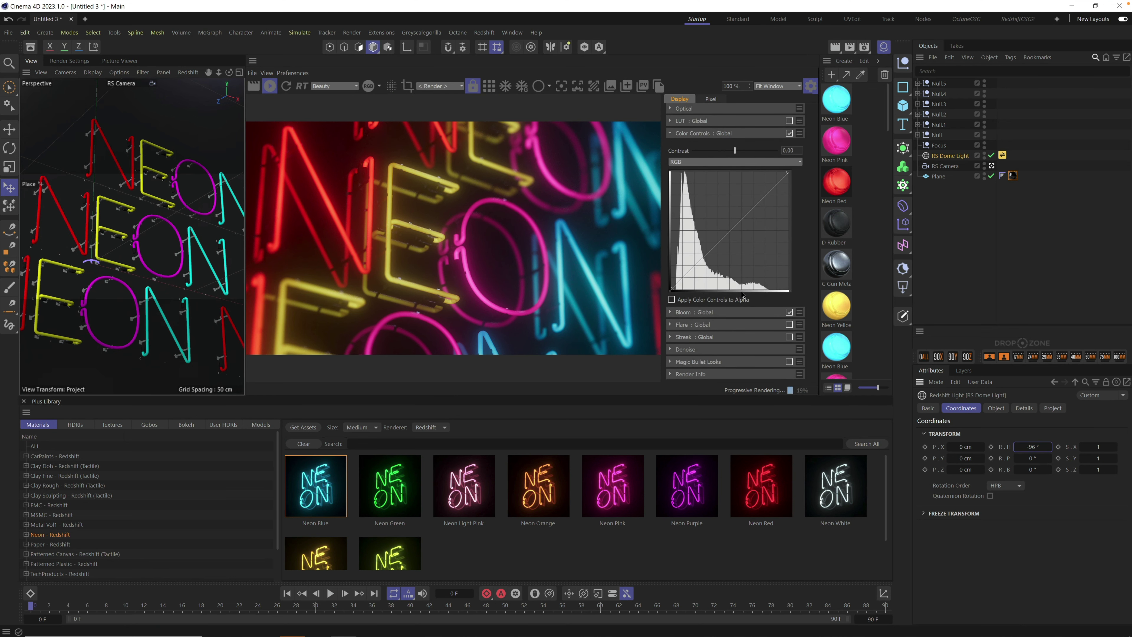
{"action": "scroll", "coordinate": [743, 295], "scroll_direction": "up", "scroll_amount": 4}
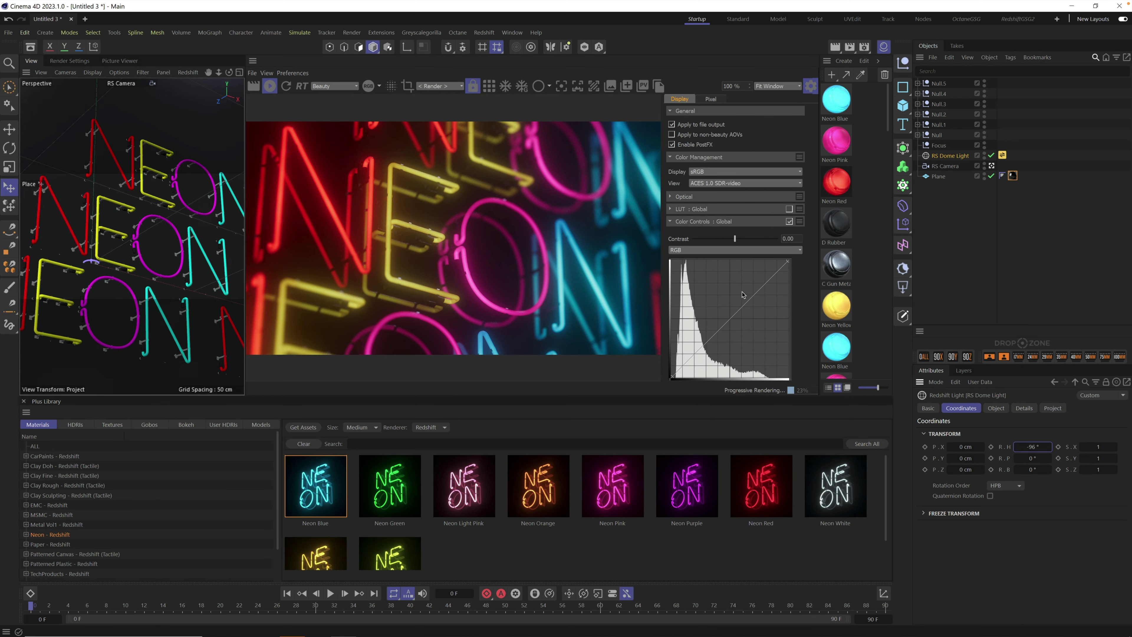
- Raise the render view's optical exposure slightly to brighten the neon image, keeping the EV Only exposure type
{"action": "left_click", "coordinate": [670, 198]}
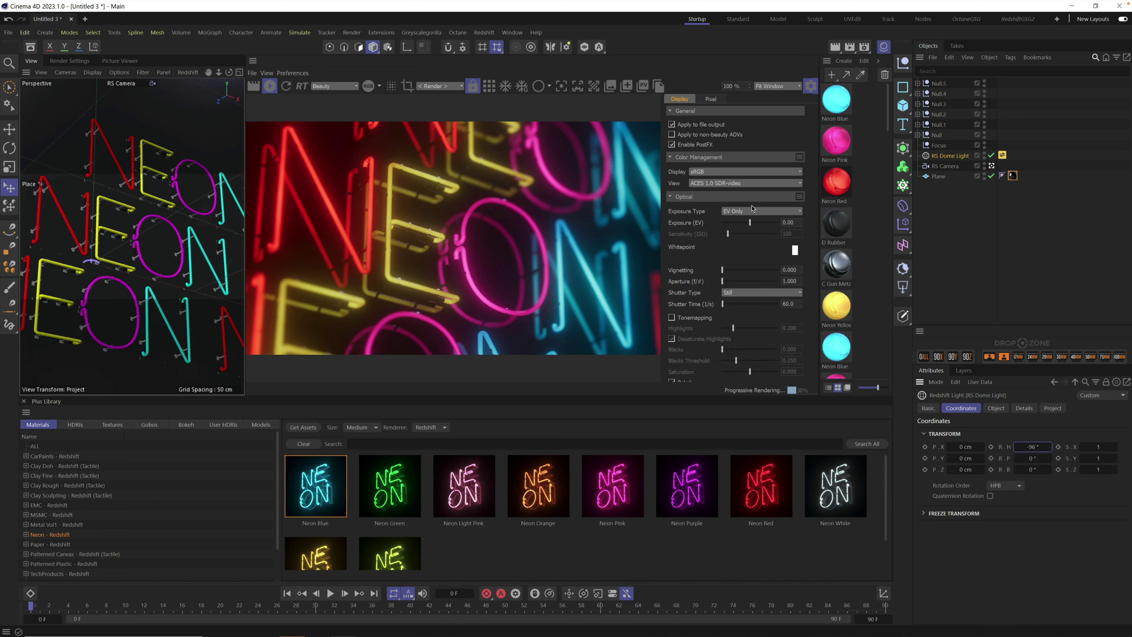
{"action": "left_click_drag", "start_coordinate": [755, 223], "coordinate": [756, 223]}
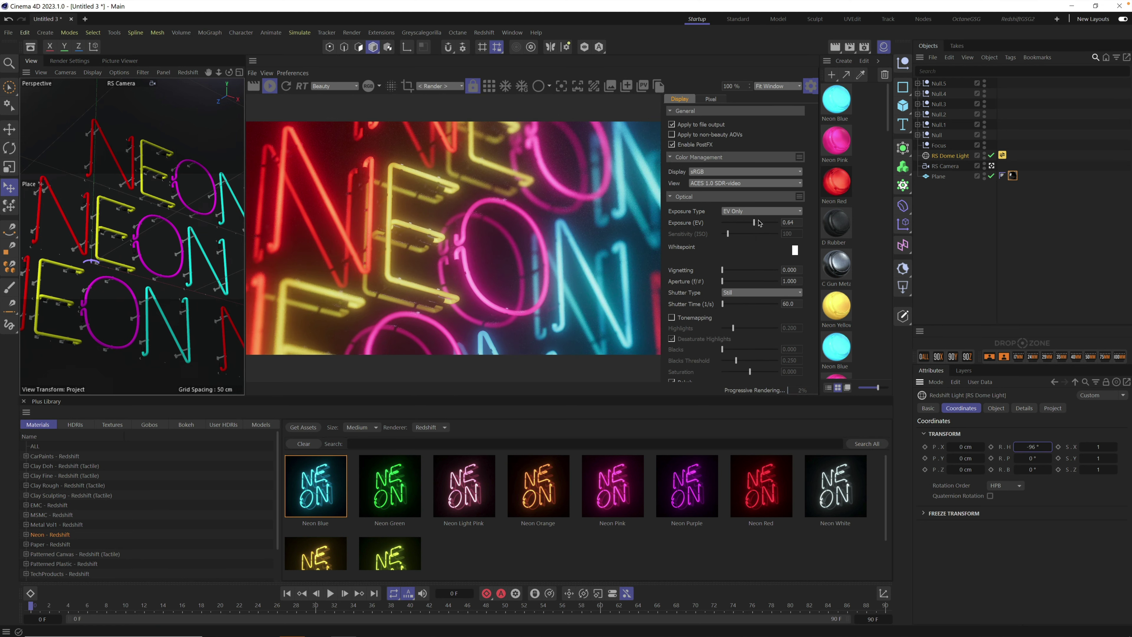
{"action": "left_click_drag", "start_coordinate": [753, 223], "coordinate": [755, 232]}
{"action": "left_click", "coordinate": [670, 197]}
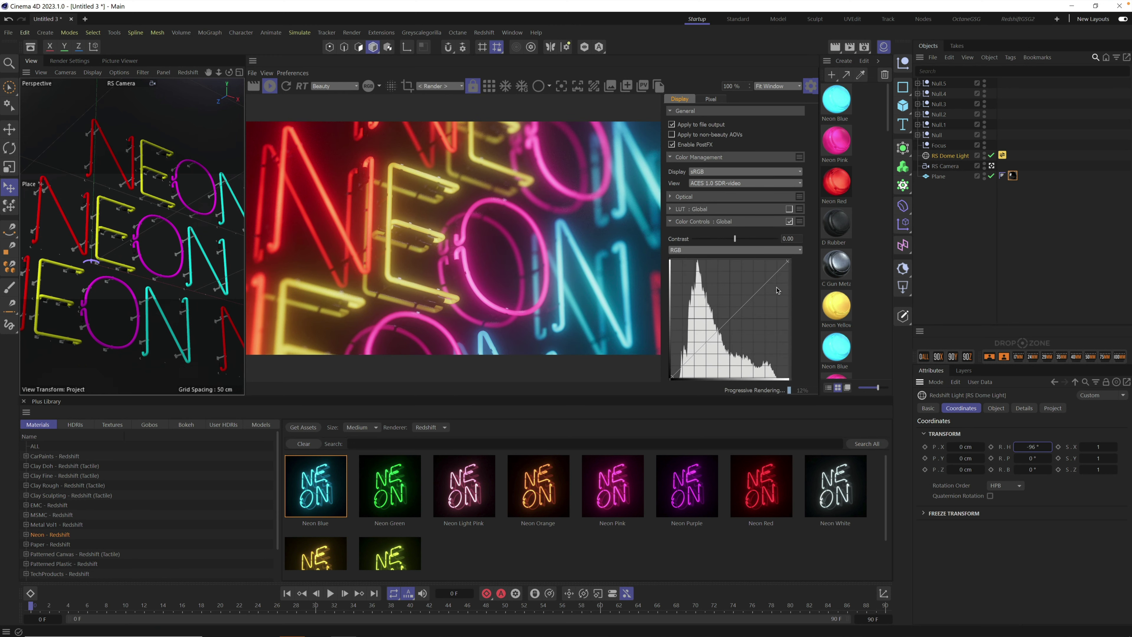
- Shape the RGB curve into a gentle S by lifting the highlights and lowering the shadows for more contrast
{"action": "left_click_drag", "start_coordinate": [753, 294], "coordinate": [754, 284]}
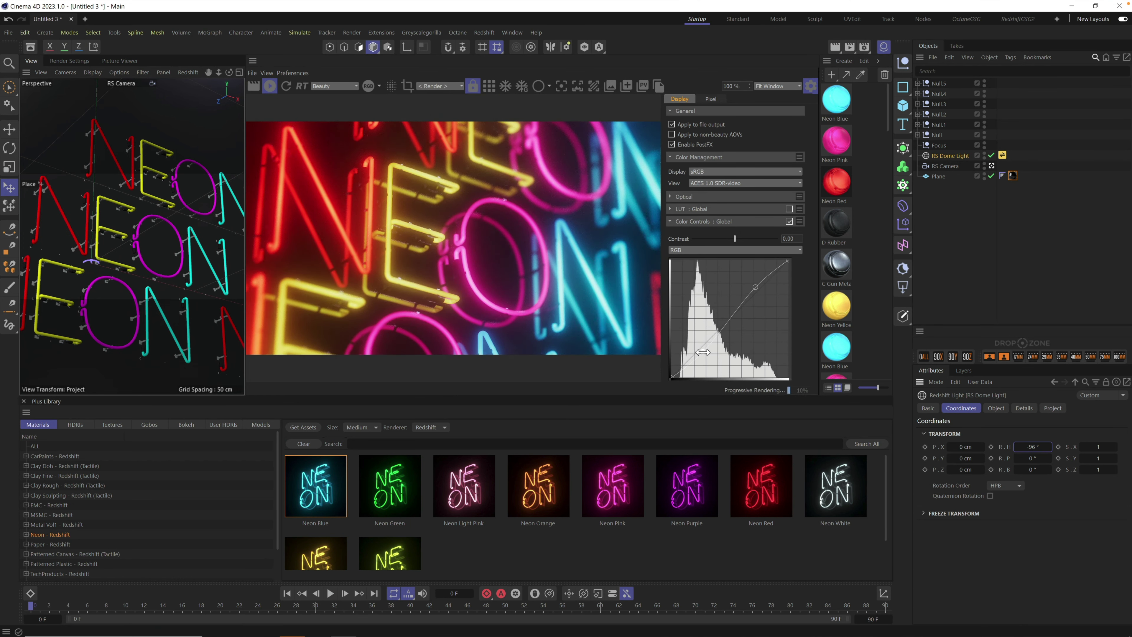
{"action": "left_click", "coordinate": [756, 287]}
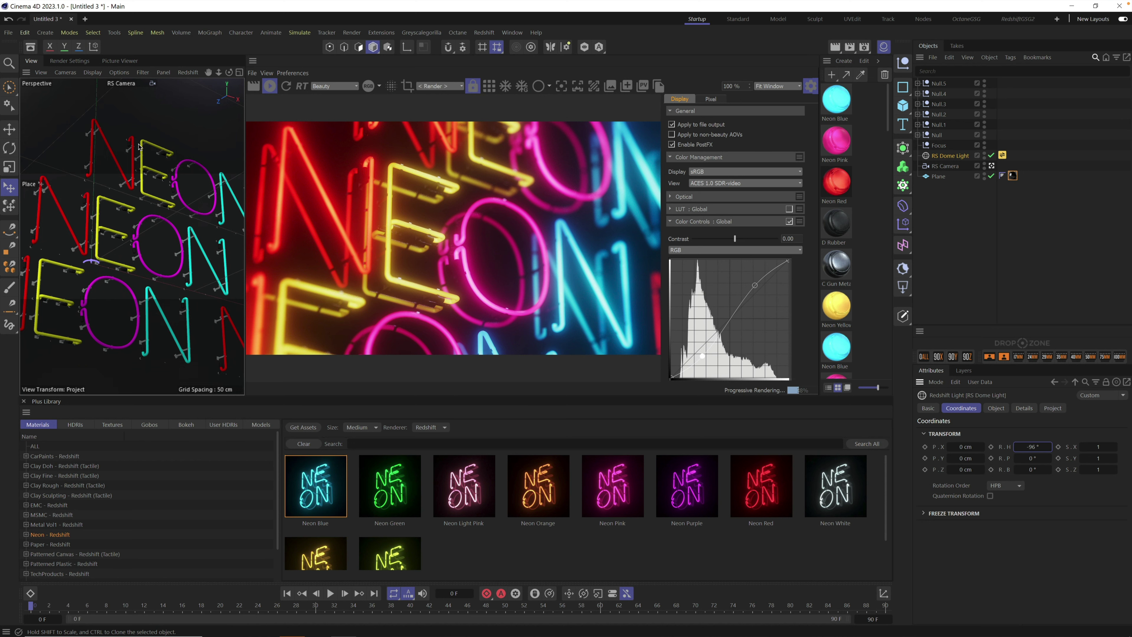
- Examine the basic Redshift render settings, widening their panel to read the options and narrowing it again
{"action": "left_click", "coordinate": [71, 61]}
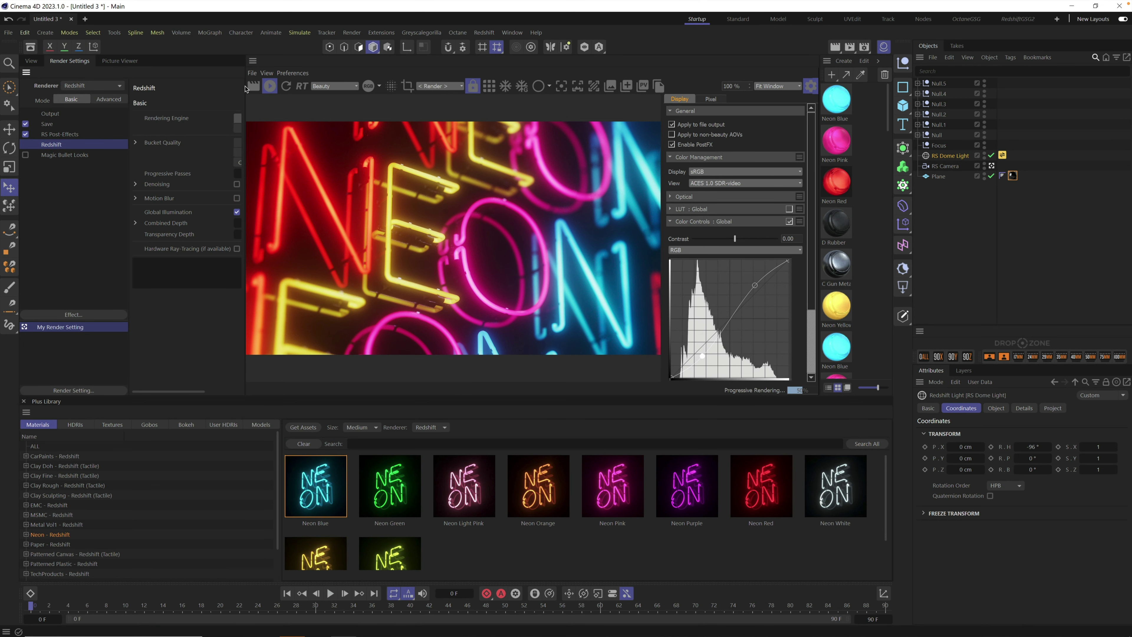
{"action": "left_click_drag", "start_coordinate": [245, 103], "coordinate": [390, 116]}
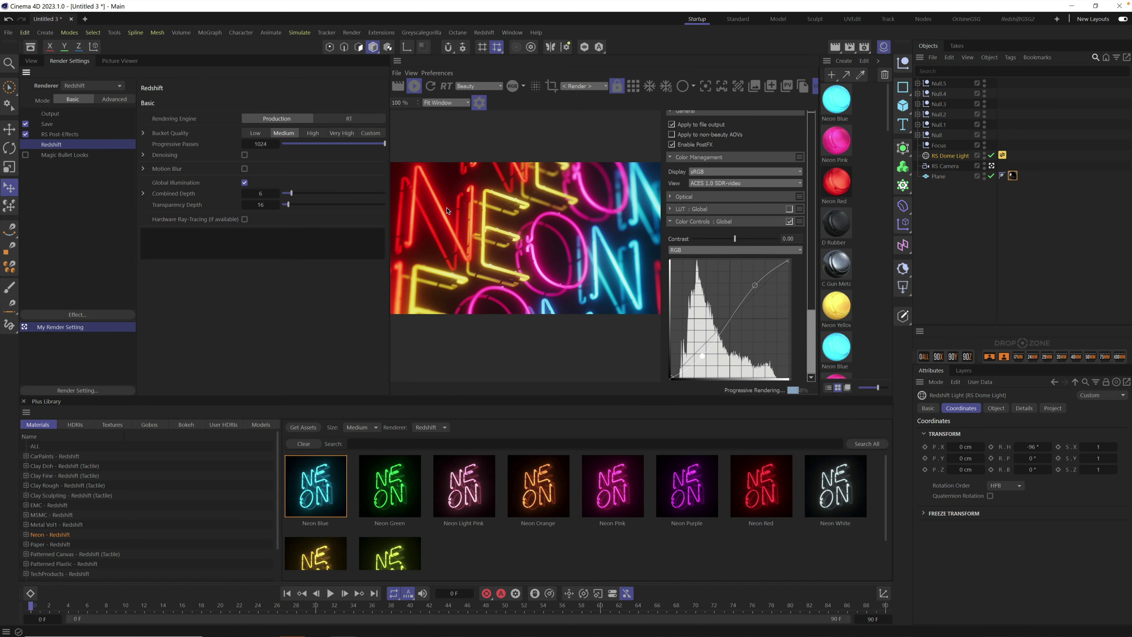
{"action": "left_click_drag", "start_coordinate": [391, 202], "coordinate": [185, 204]}
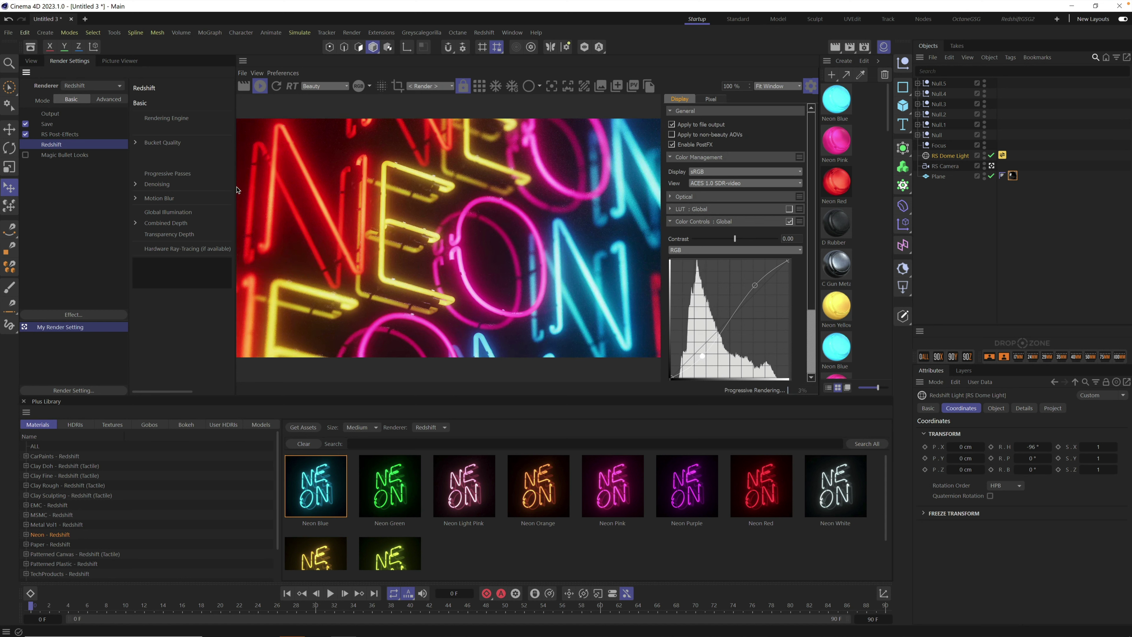